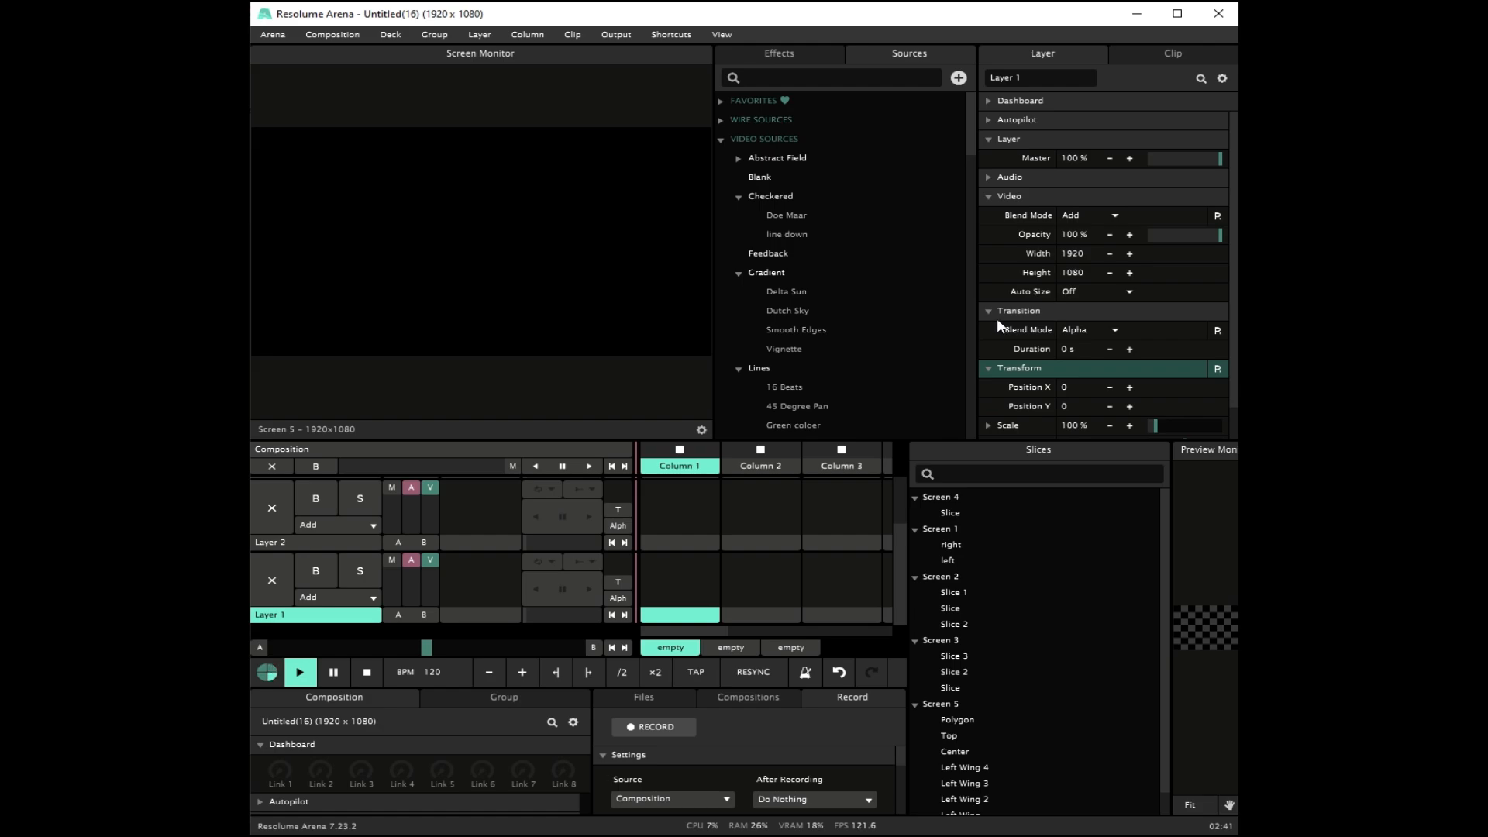
Step: Add the Lines video source to Layer 2 in Column 1 and start playing the clip
scroll(801, 335, "down", 3)
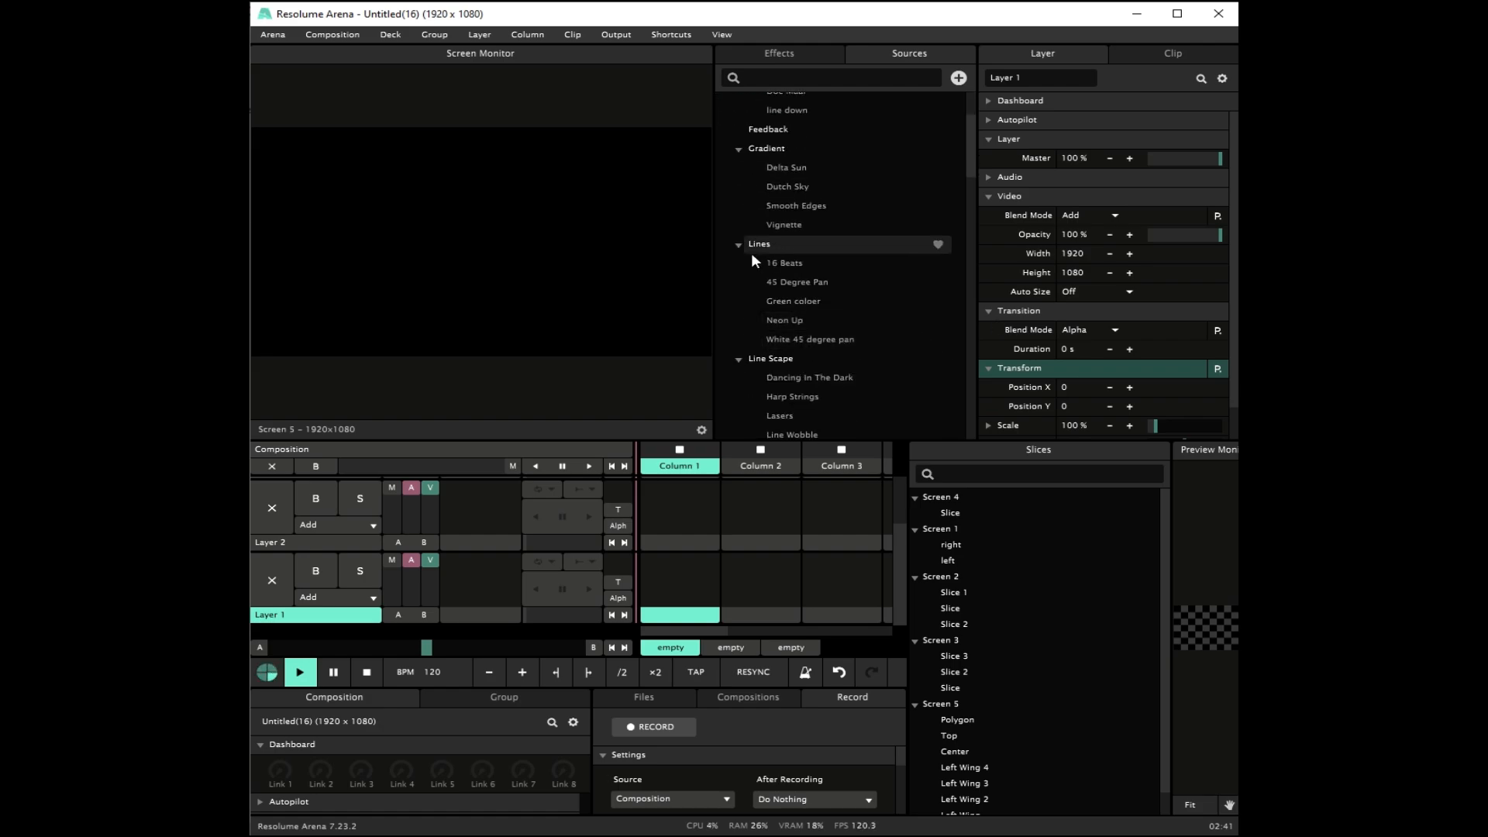
left_click_drag(761, 248, 691, 560)
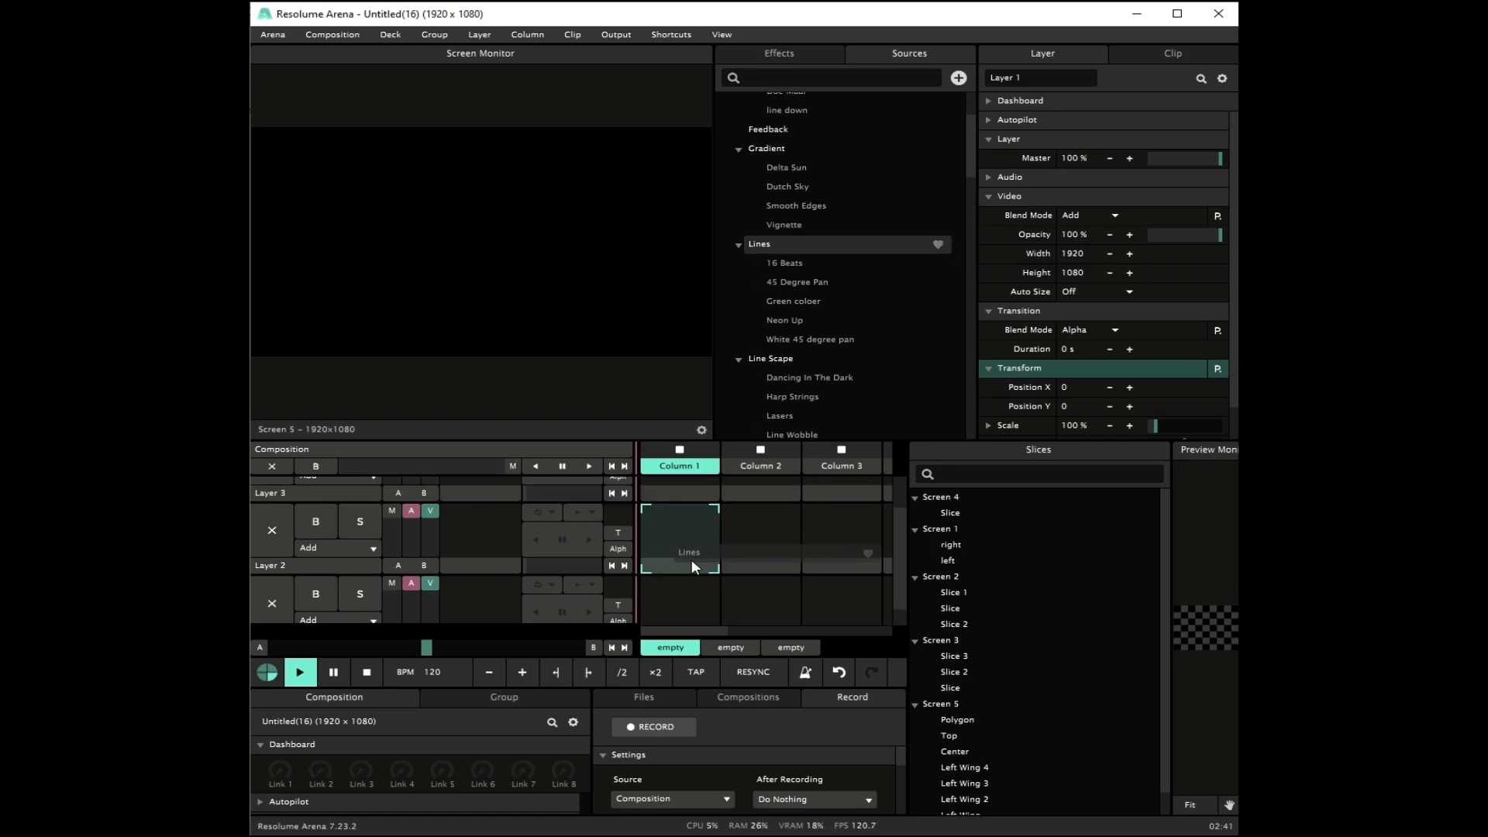
left_click(686, 556)
left_click(681, 552)
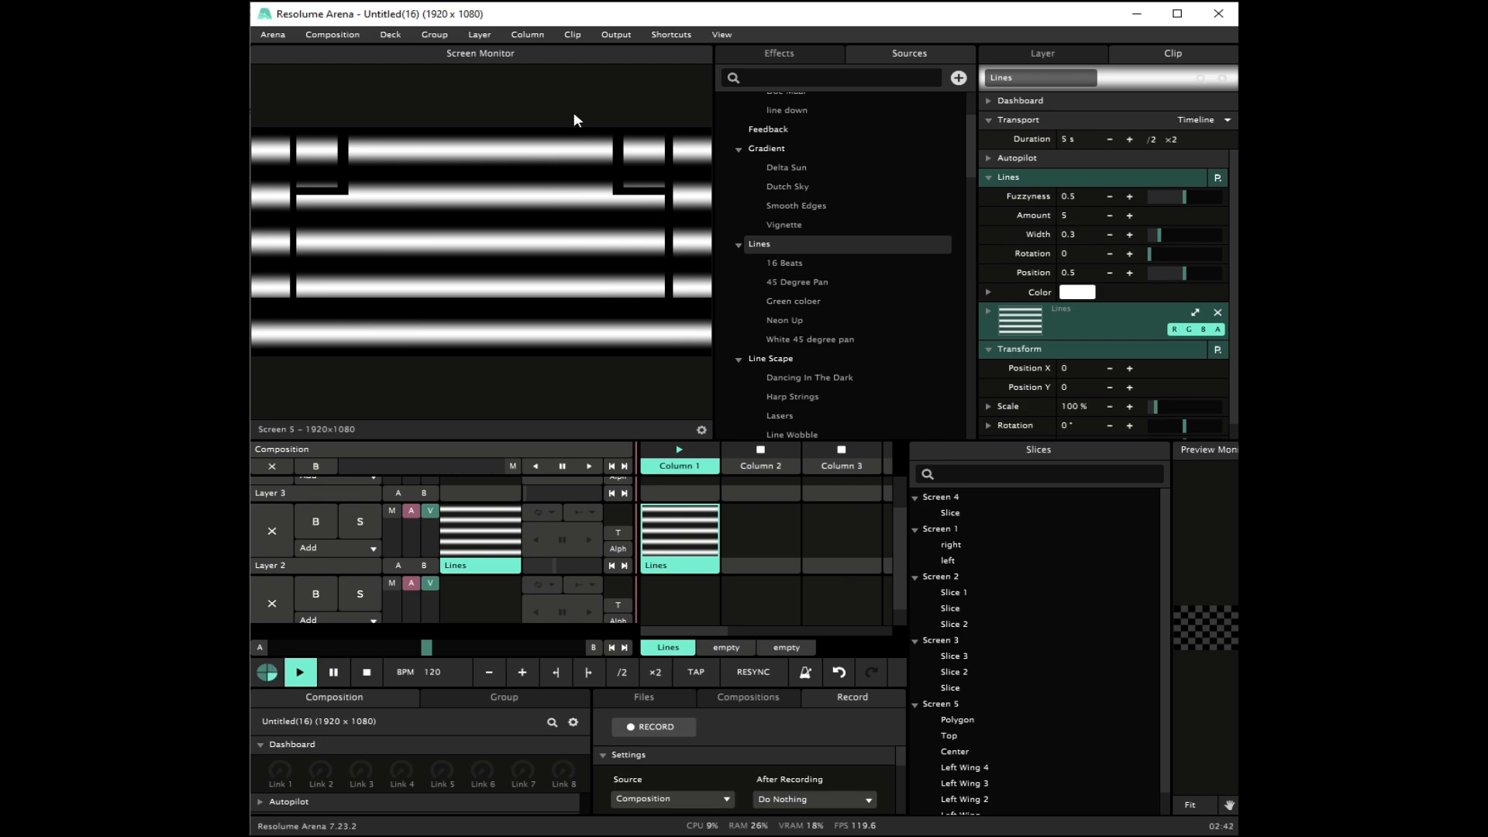
Step: Examine the input selection of Screen 4's slice in the Advanced Output, saving and closing it when finished
key("ctrl+shift+a")
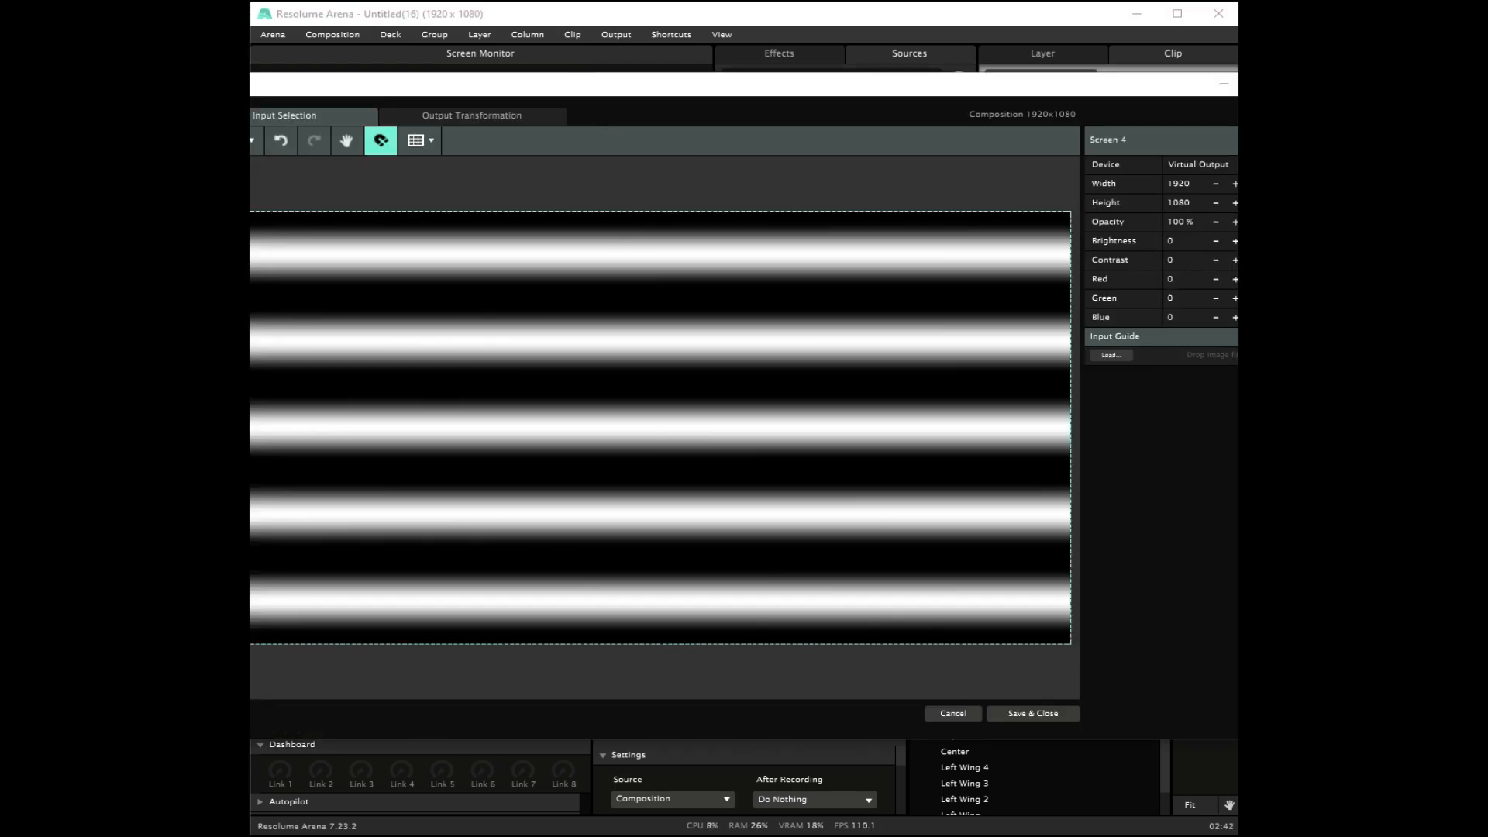
left_click(447, 259)
left_click(148, 188)
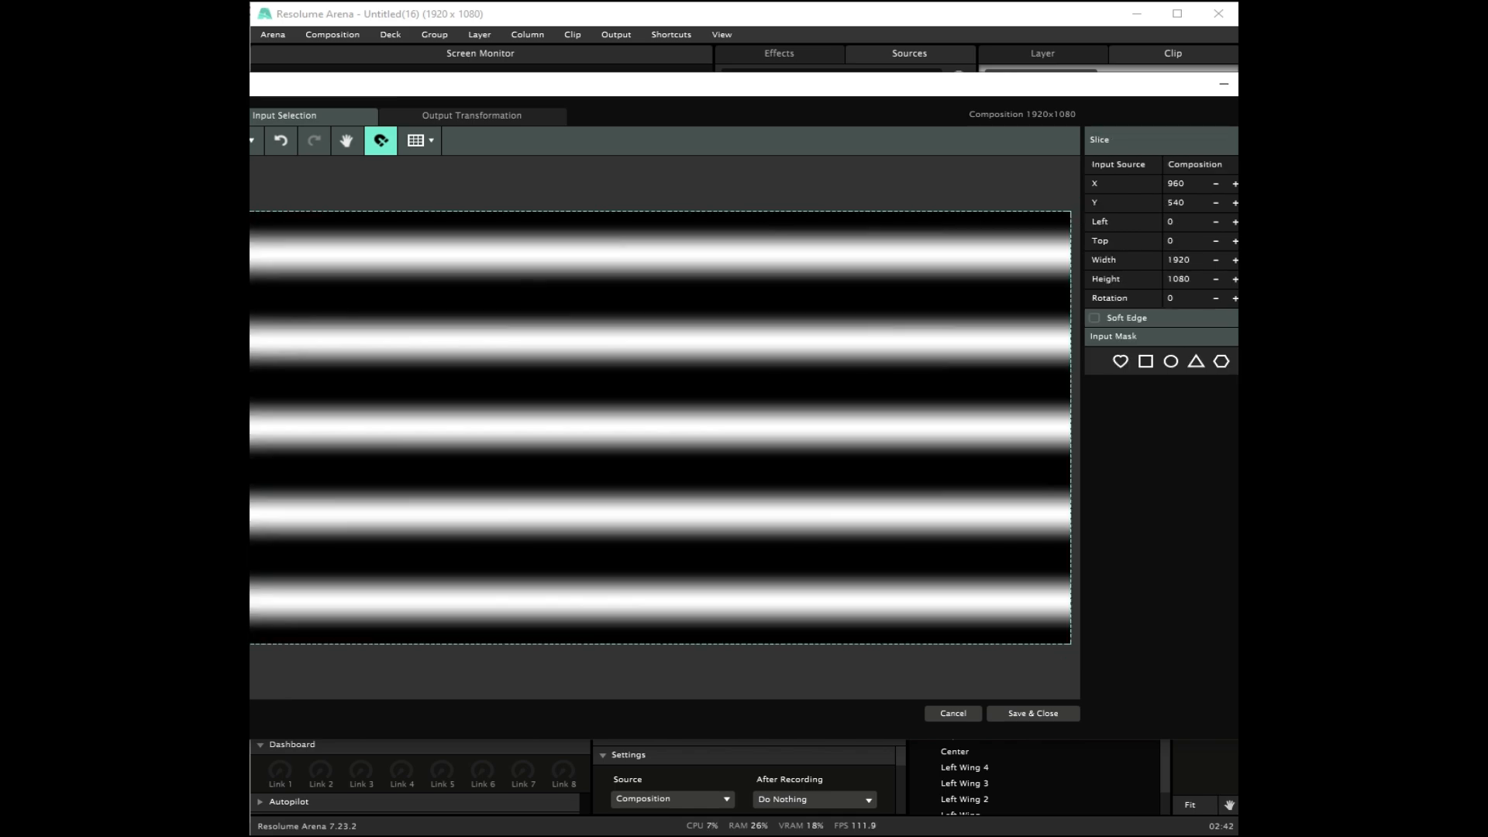
left_click(1030, 713)
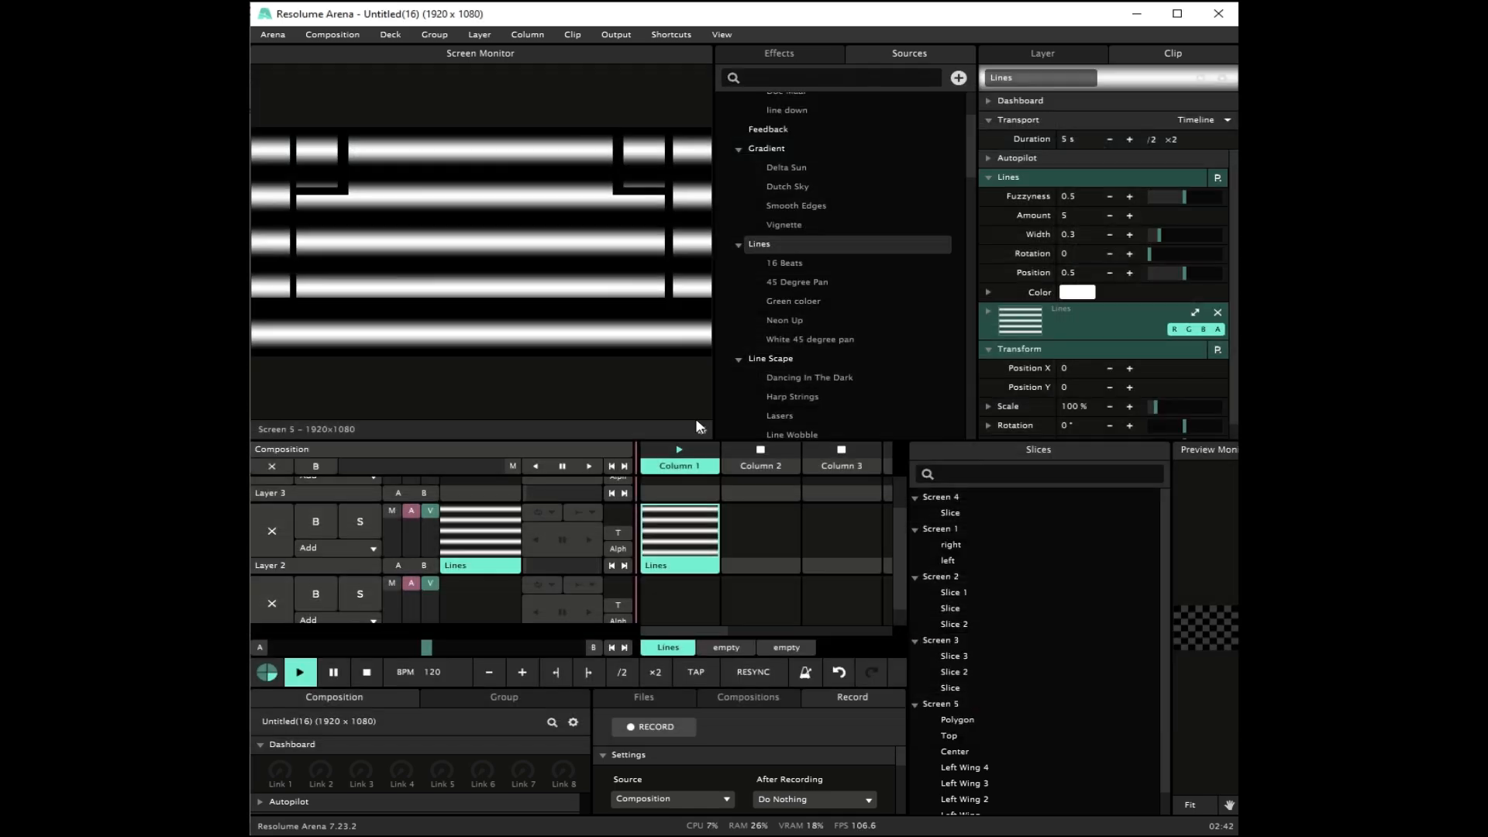
Step: Set the monitor to show the advanced output Screen 1 – Screen 4
left_click(702, 428)
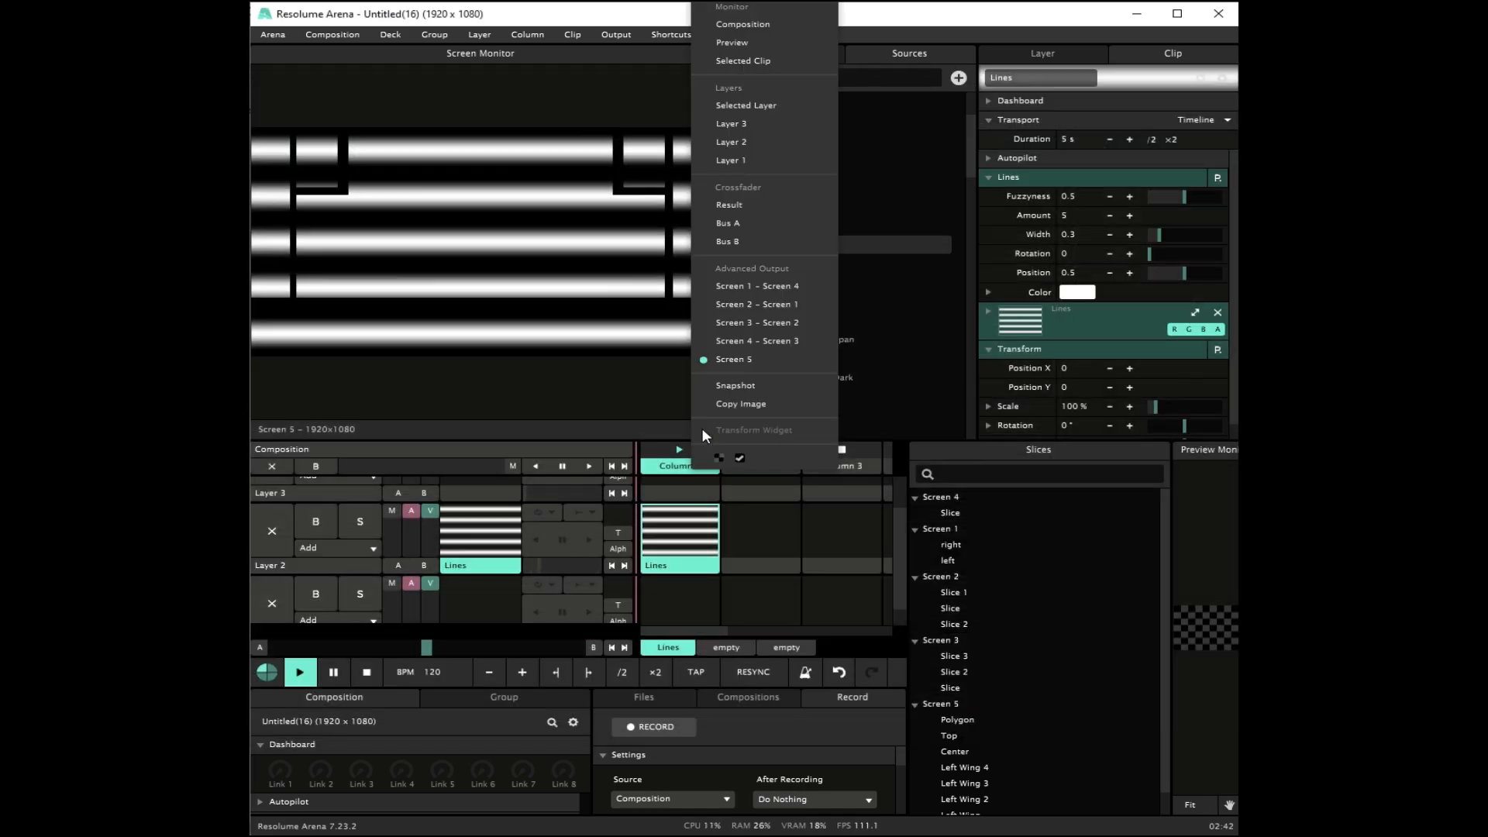
left_click(755, 290)
Step: Set the Lines clip's fuzzyness to 0 and its amount to 4
left_click(709, 569)
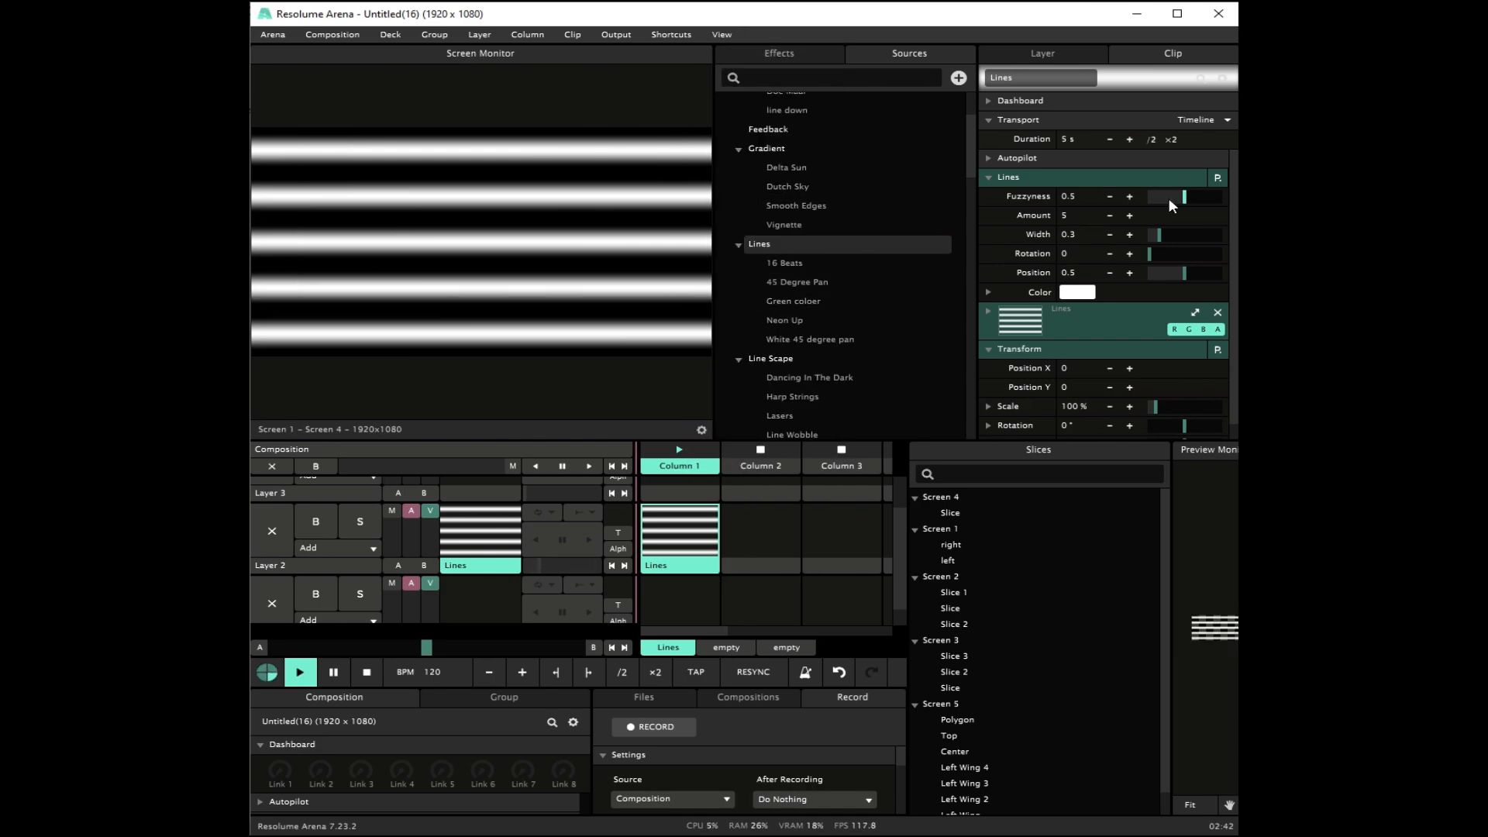
left_click_drag(1169, 198, 1148, 200)
left_click(1110, 216)
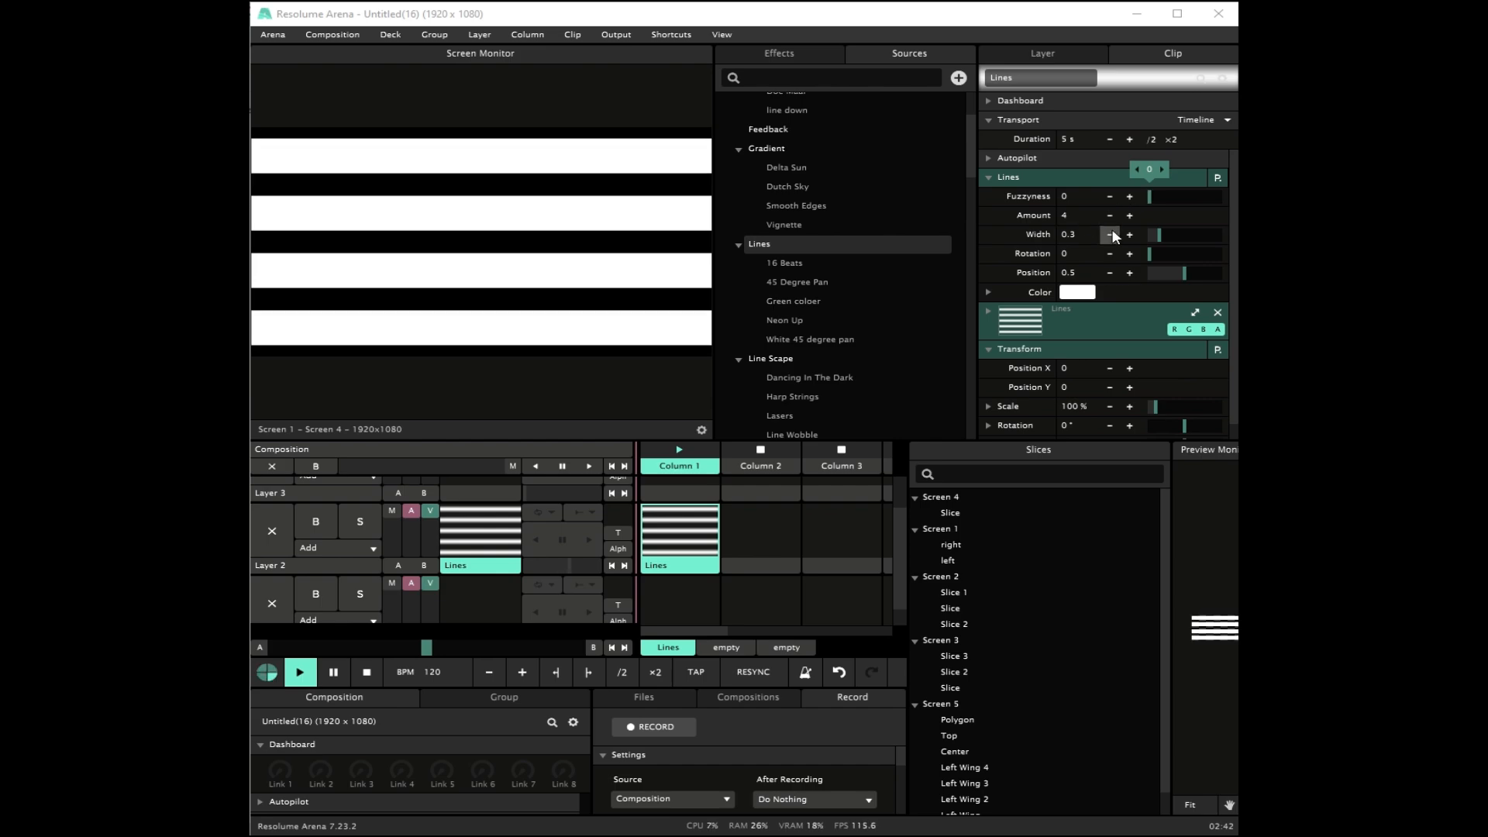
Step: Set the width of the lines to 0.15
left_click(1112, 235)
left_click(1112, 235)
left_click(1112, 235)
left_click(1112, 235)
left_click(1112, 235)
left_click(1112, 235)
left_click(1112, 235)
left_click(1112, 235)
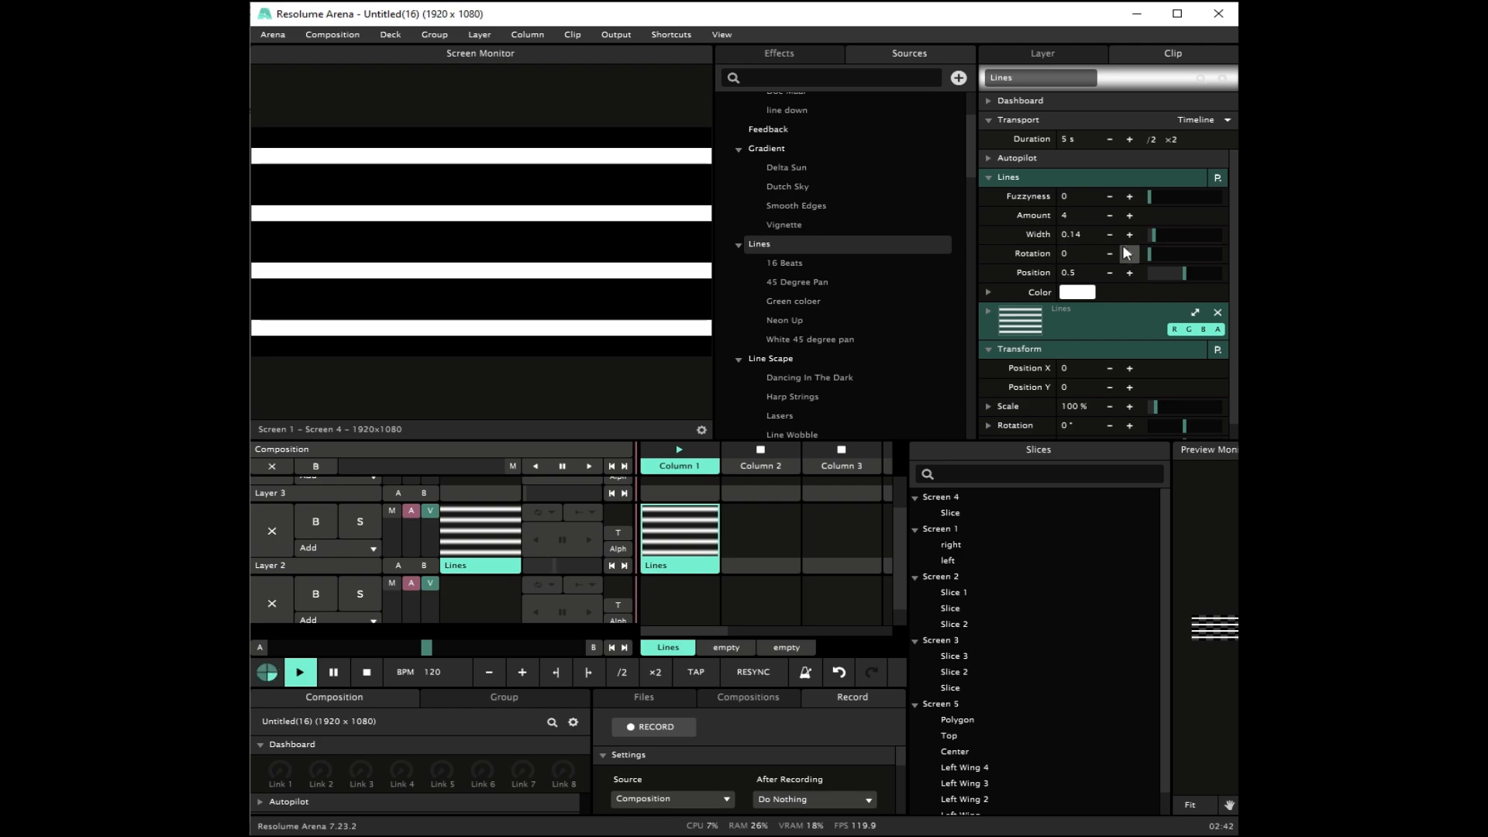
double_click(1073, 235)
type(".15")
key("Return")
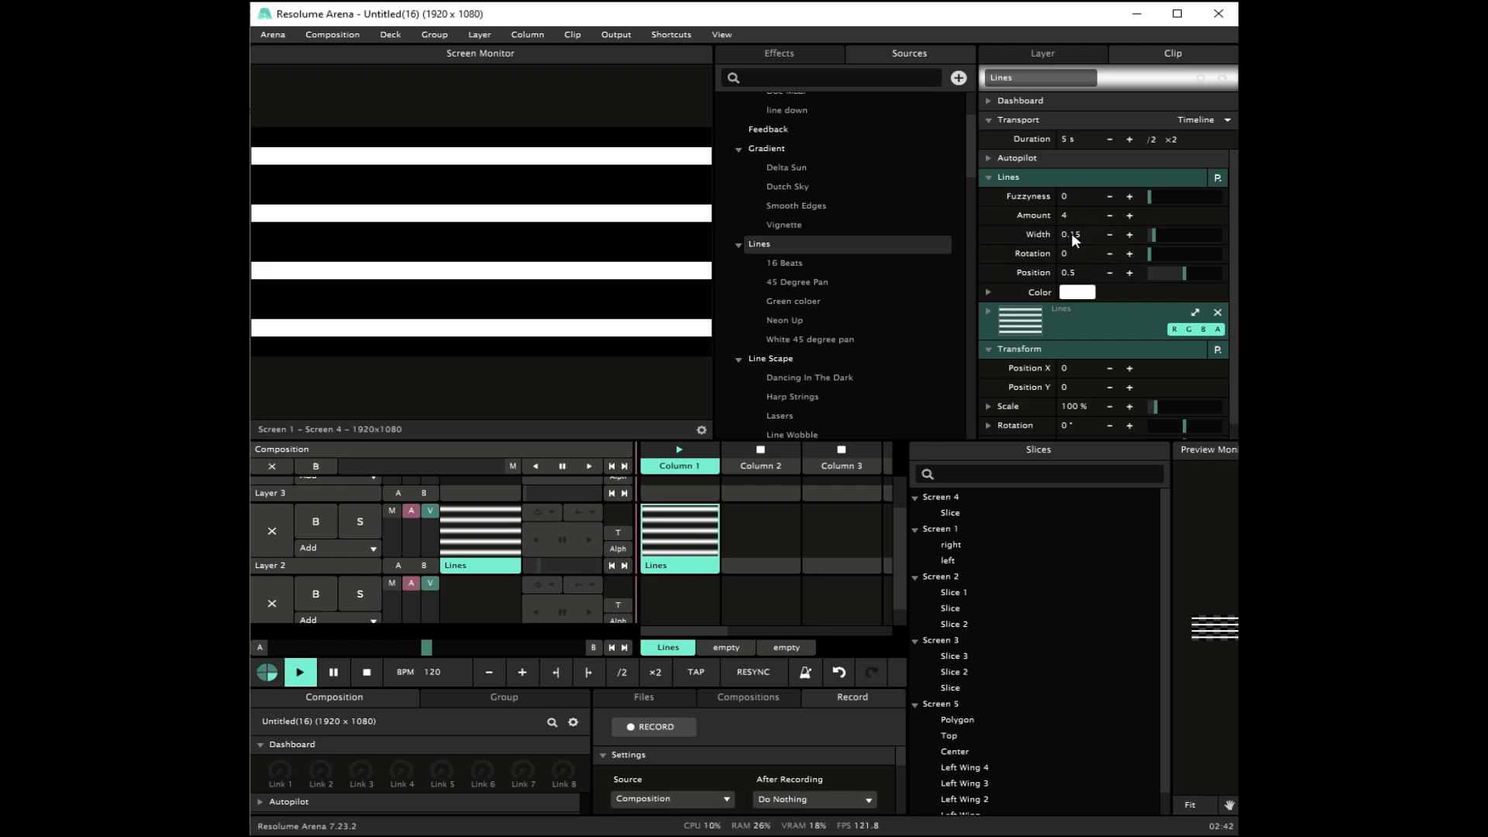
Step: Collapse the Lines and Transform settings and add a Mirror effect to the clip
left_click(987, 177)
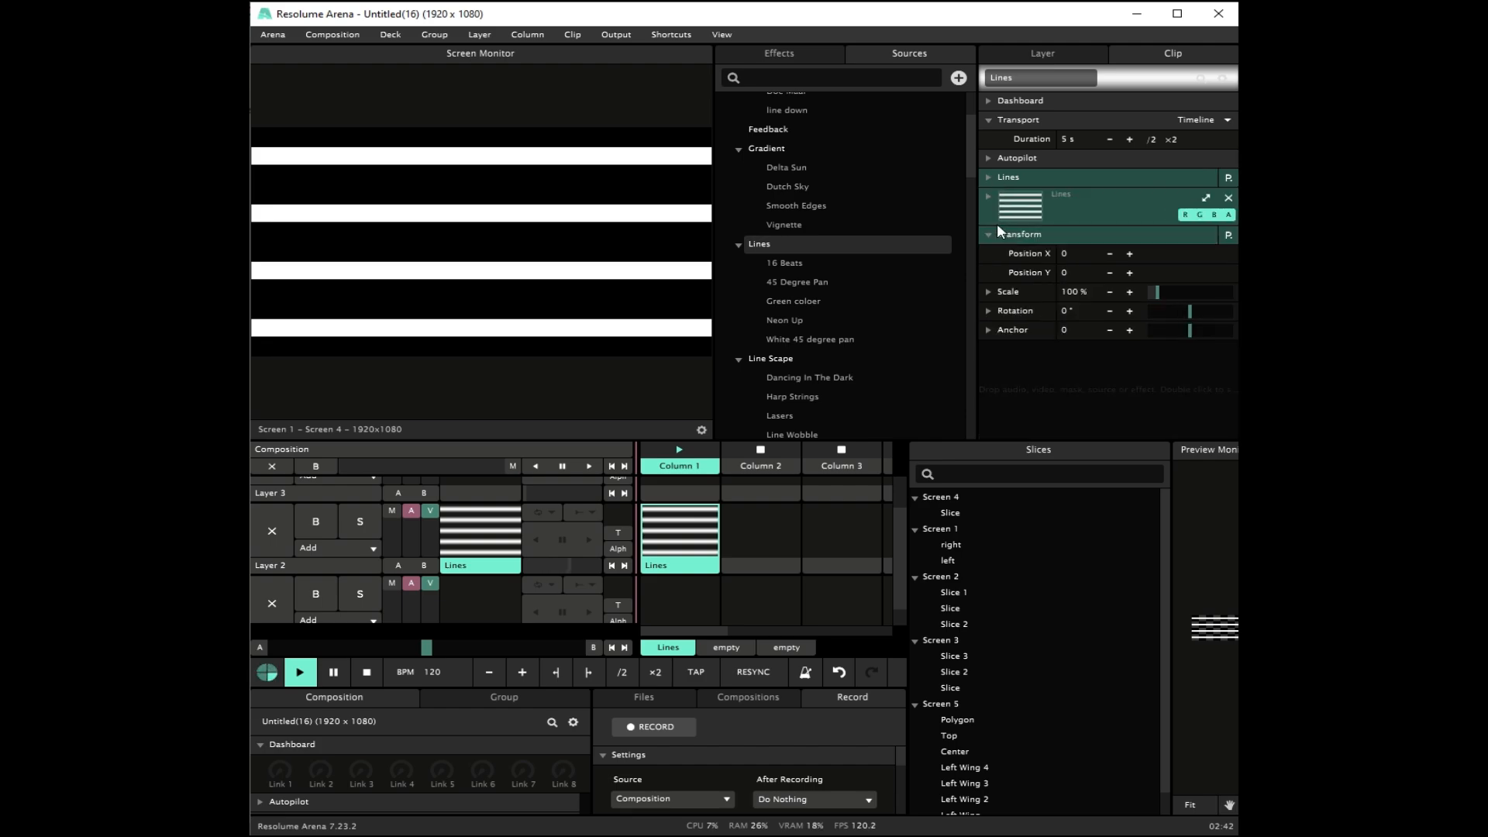
left_click(991, 233)
double_click(1021, 300)
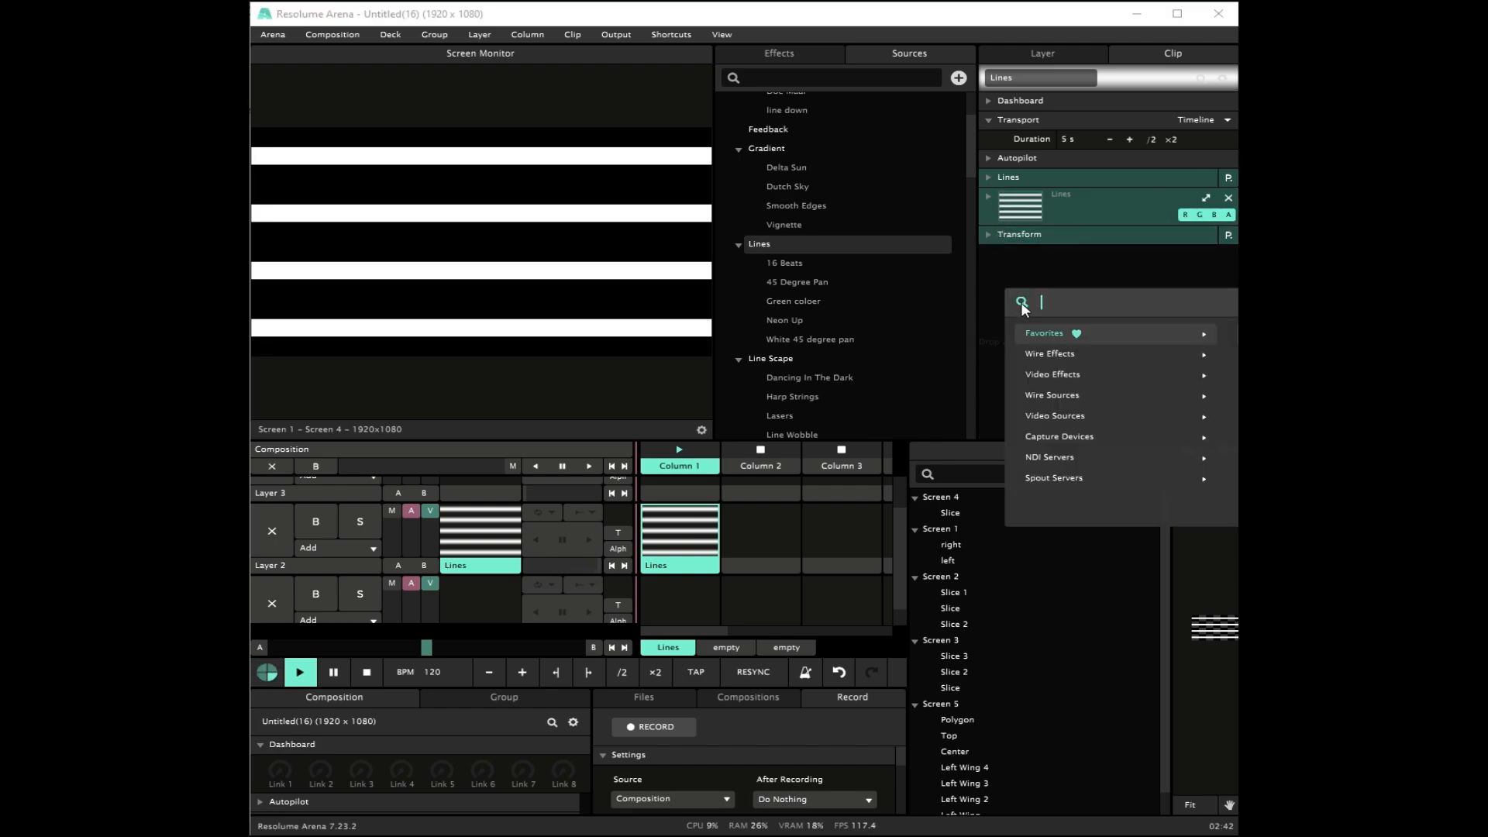
type("mirr")
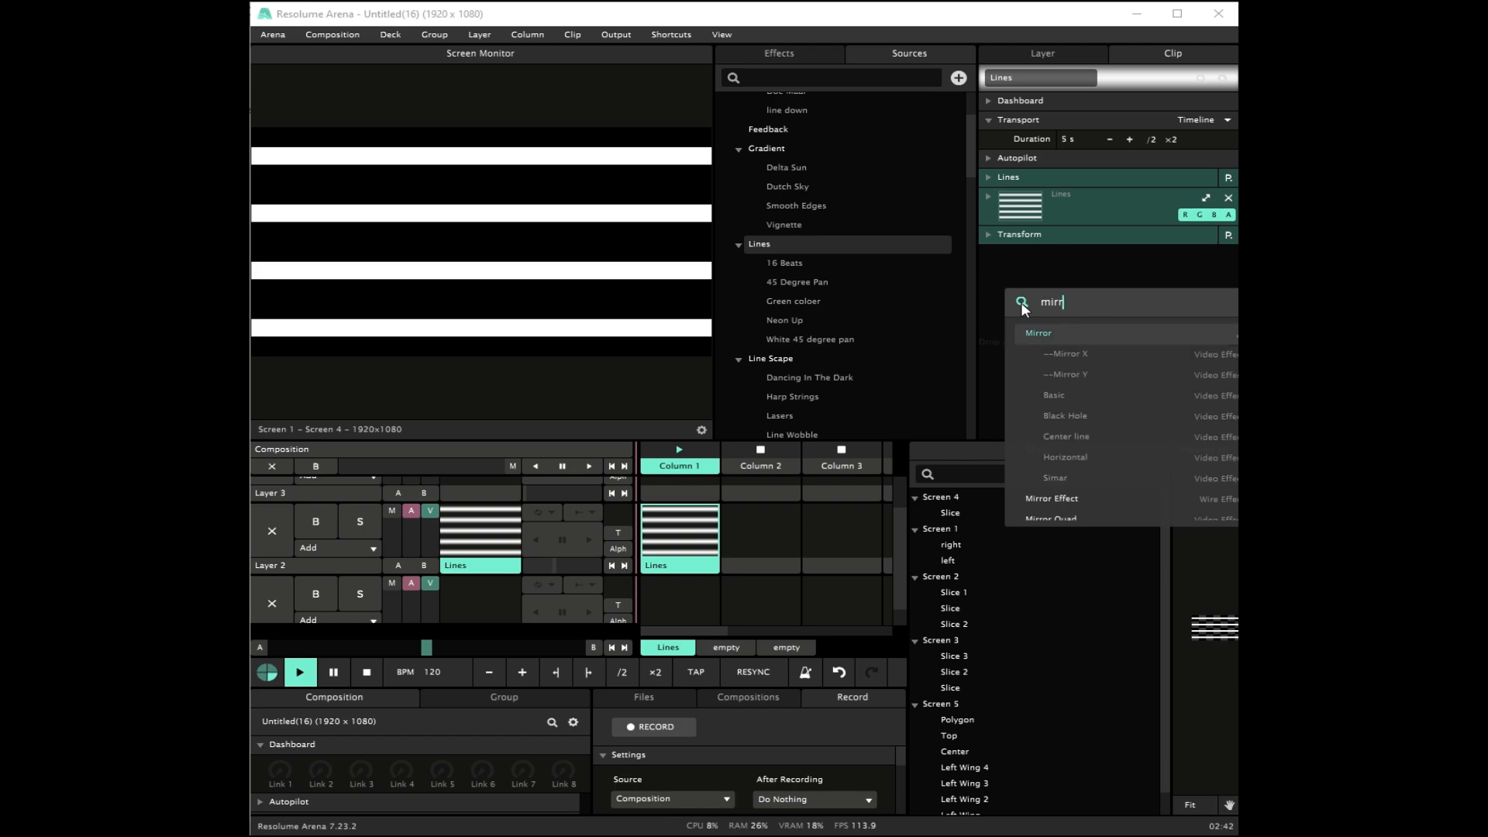
key("Return")
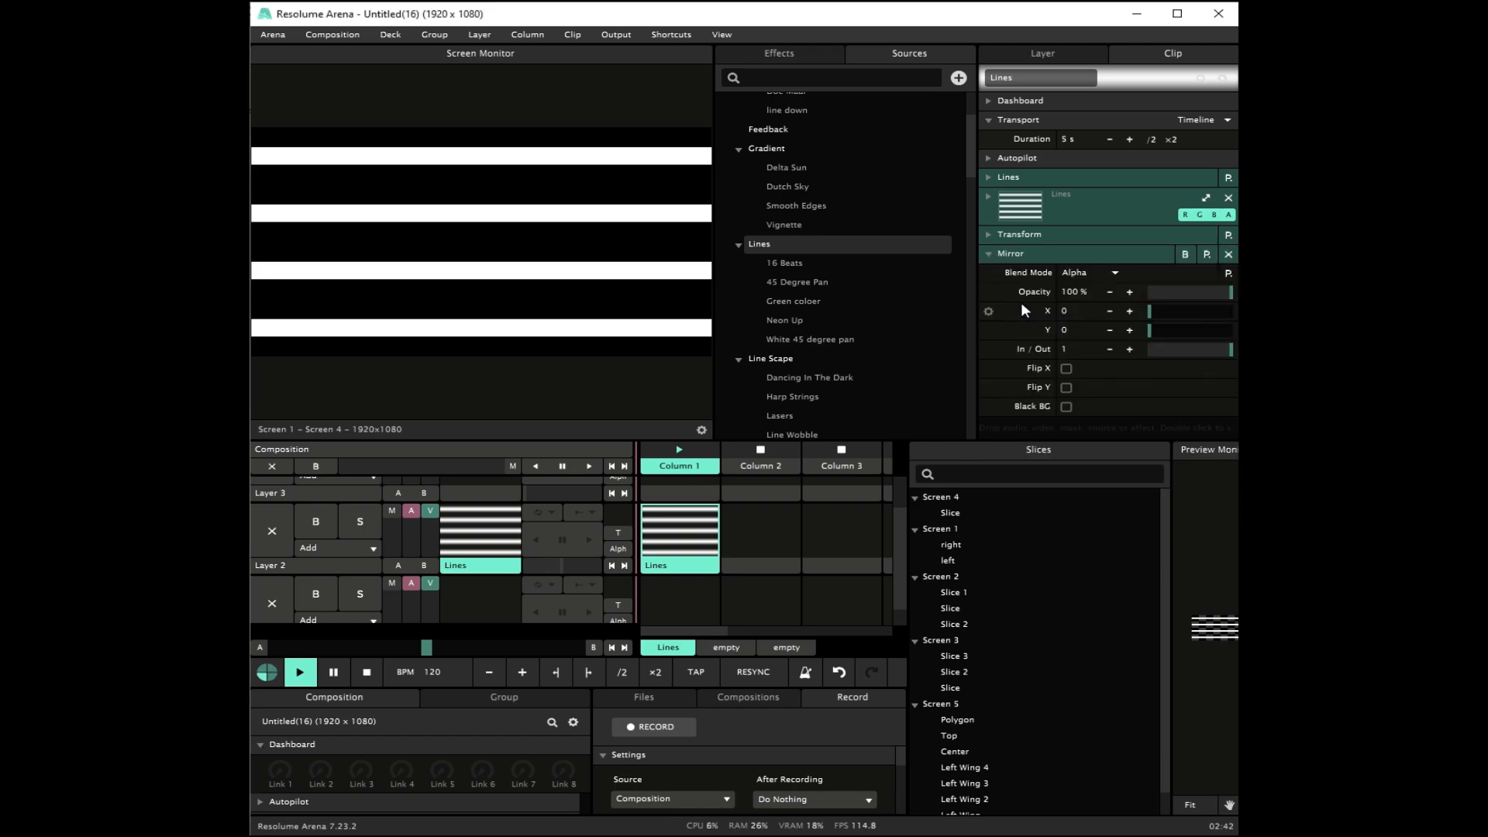
Step: Set the Mirror effect's X and Y values to 0.5
type("0.5")
key("Return")
left_click(1069, 329)
type("0.5")
key("Return")
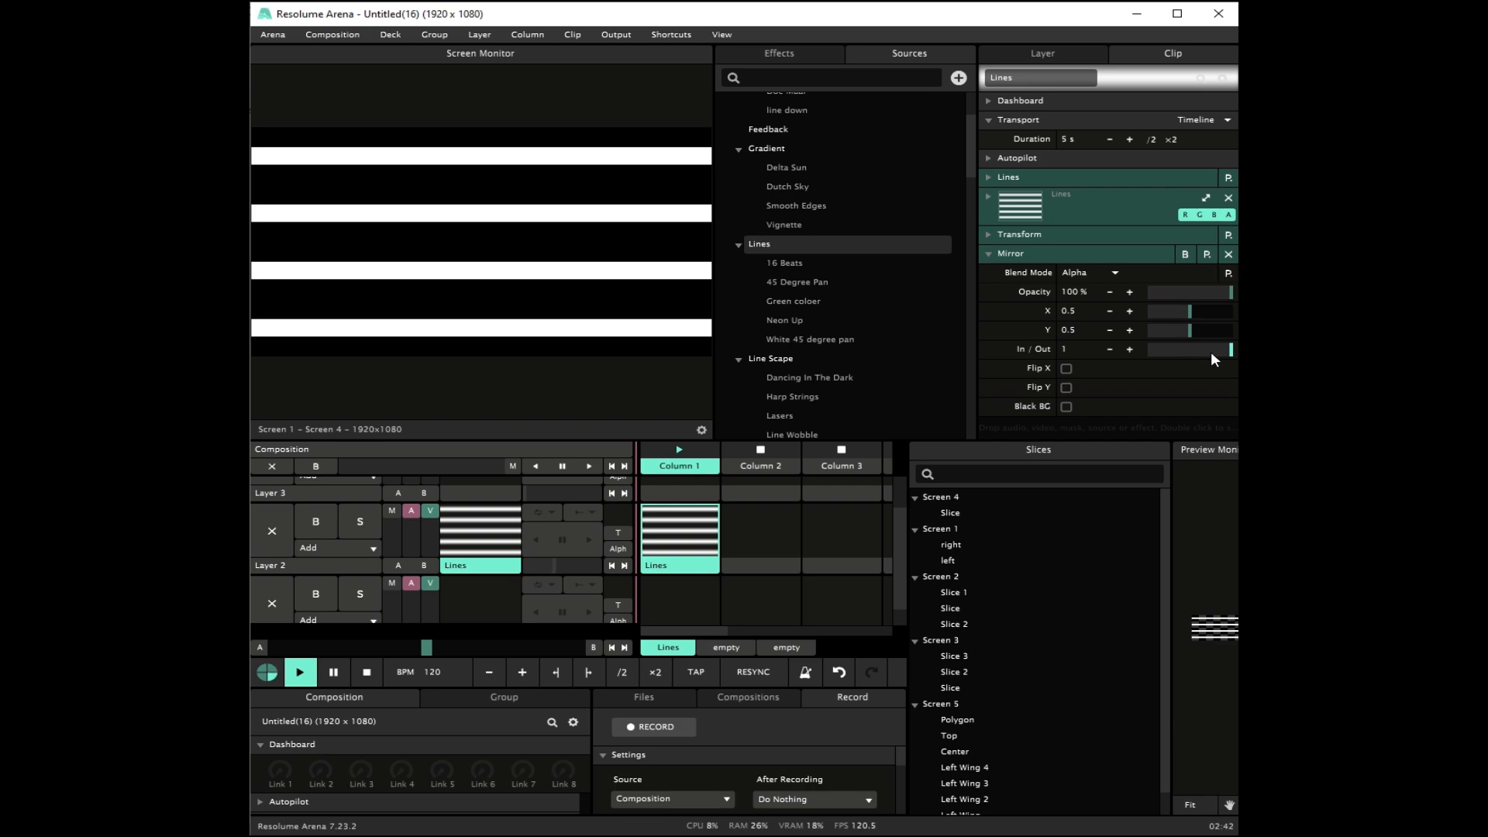
Step: Collapse the Mirror effect and set the rotation of the Lines source to 45
left_click(986, 254)
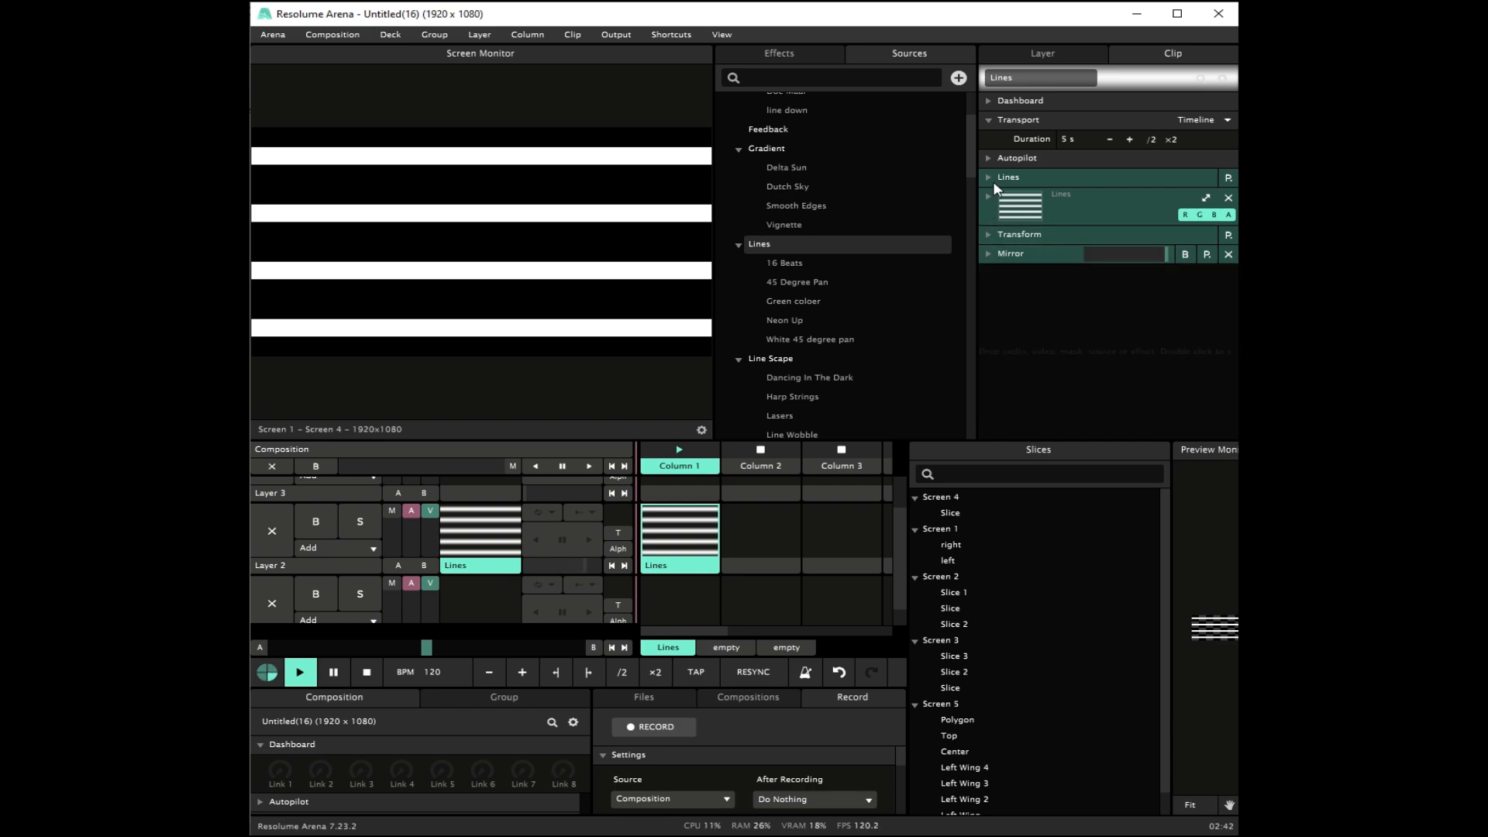
left_click(993, 180)
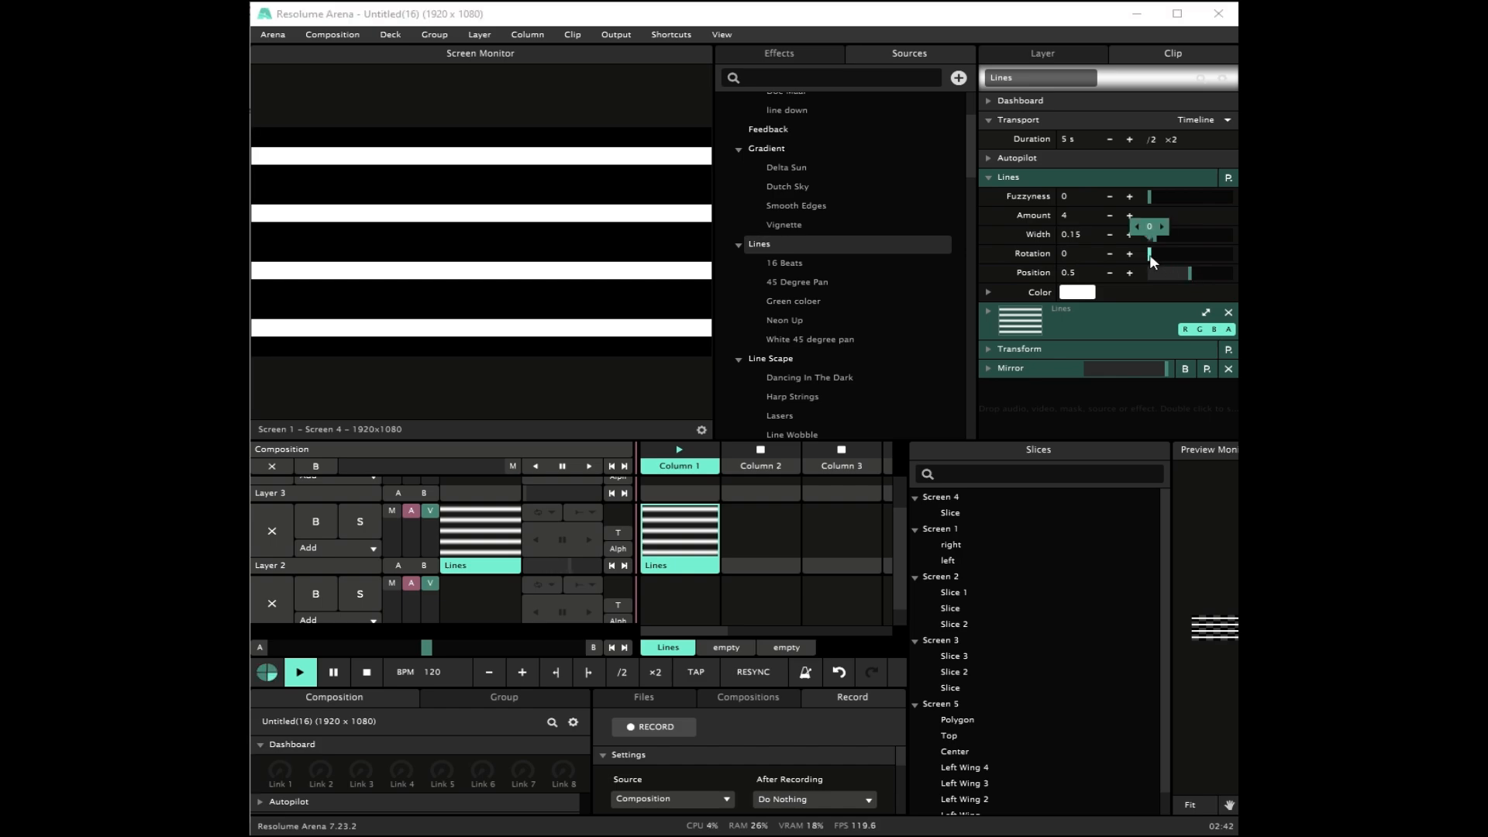
left_click(1088, 254)
type("45")
key("Return")
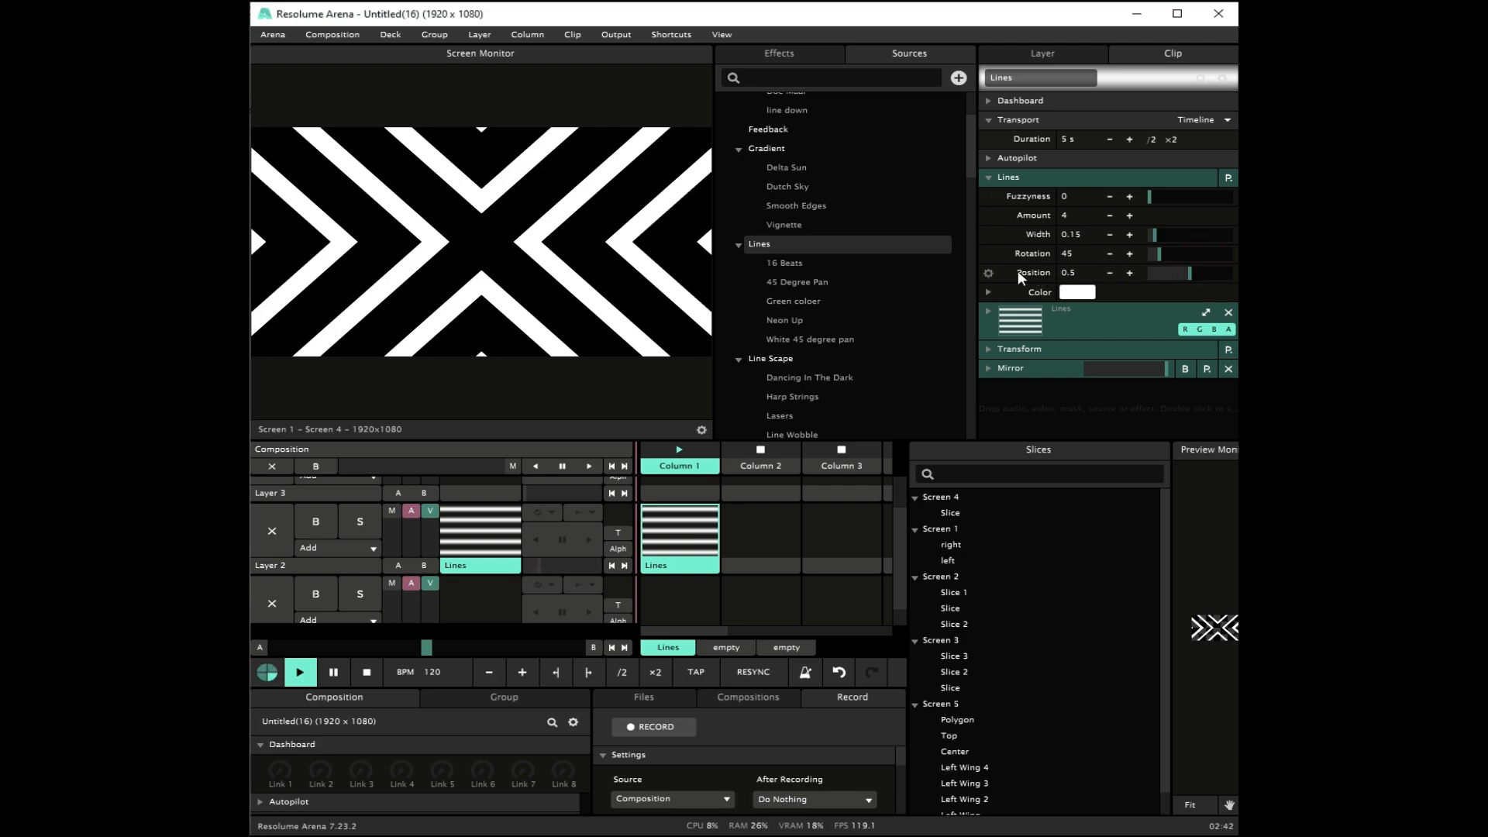
Step: Animate the position of the lines with BPM Sync and add an envelope to that animation
left_click(988, 273)
left_click(934, 339)
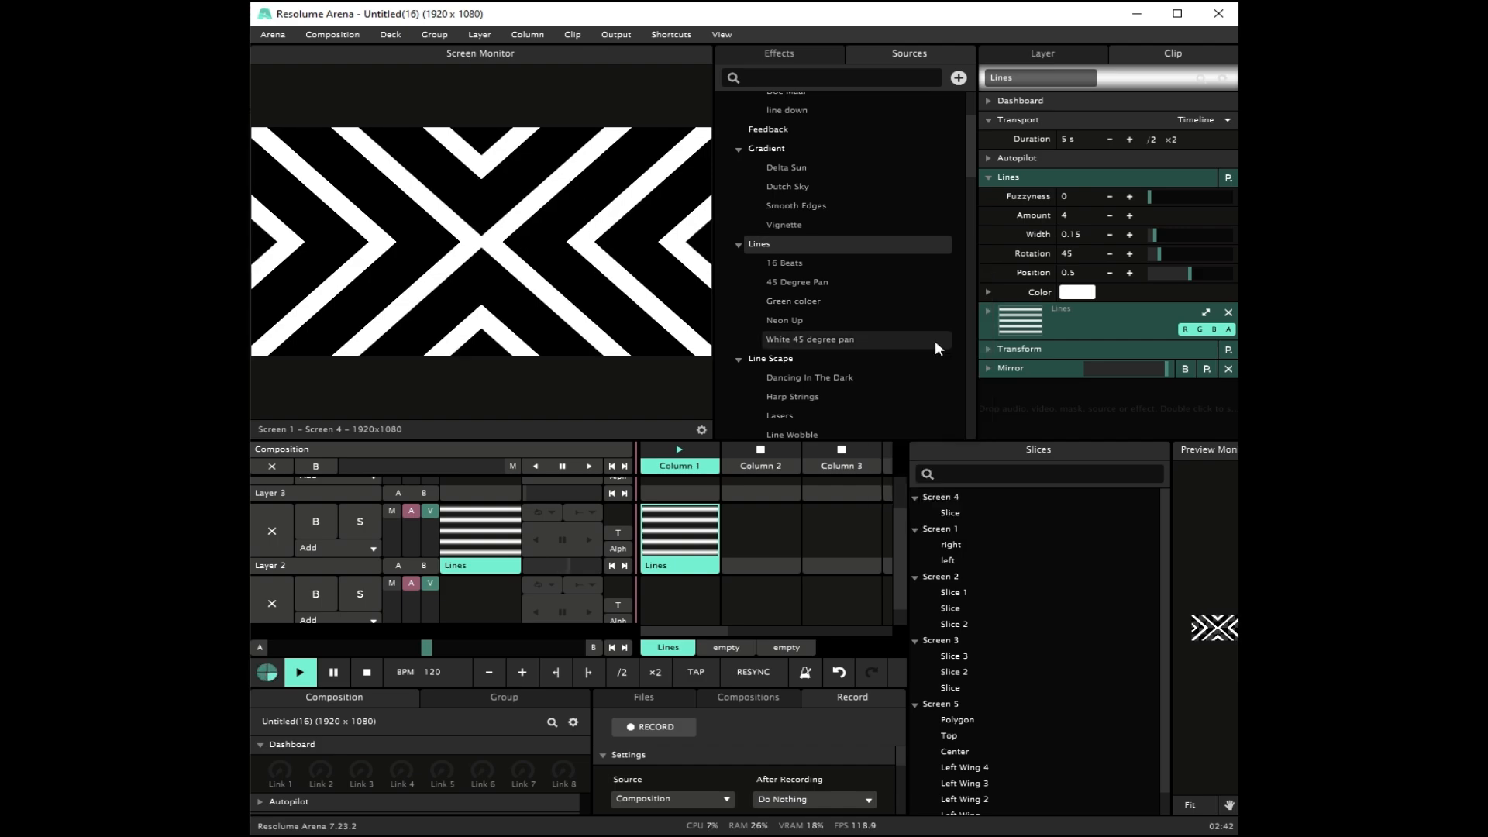
left_click(989, 274)
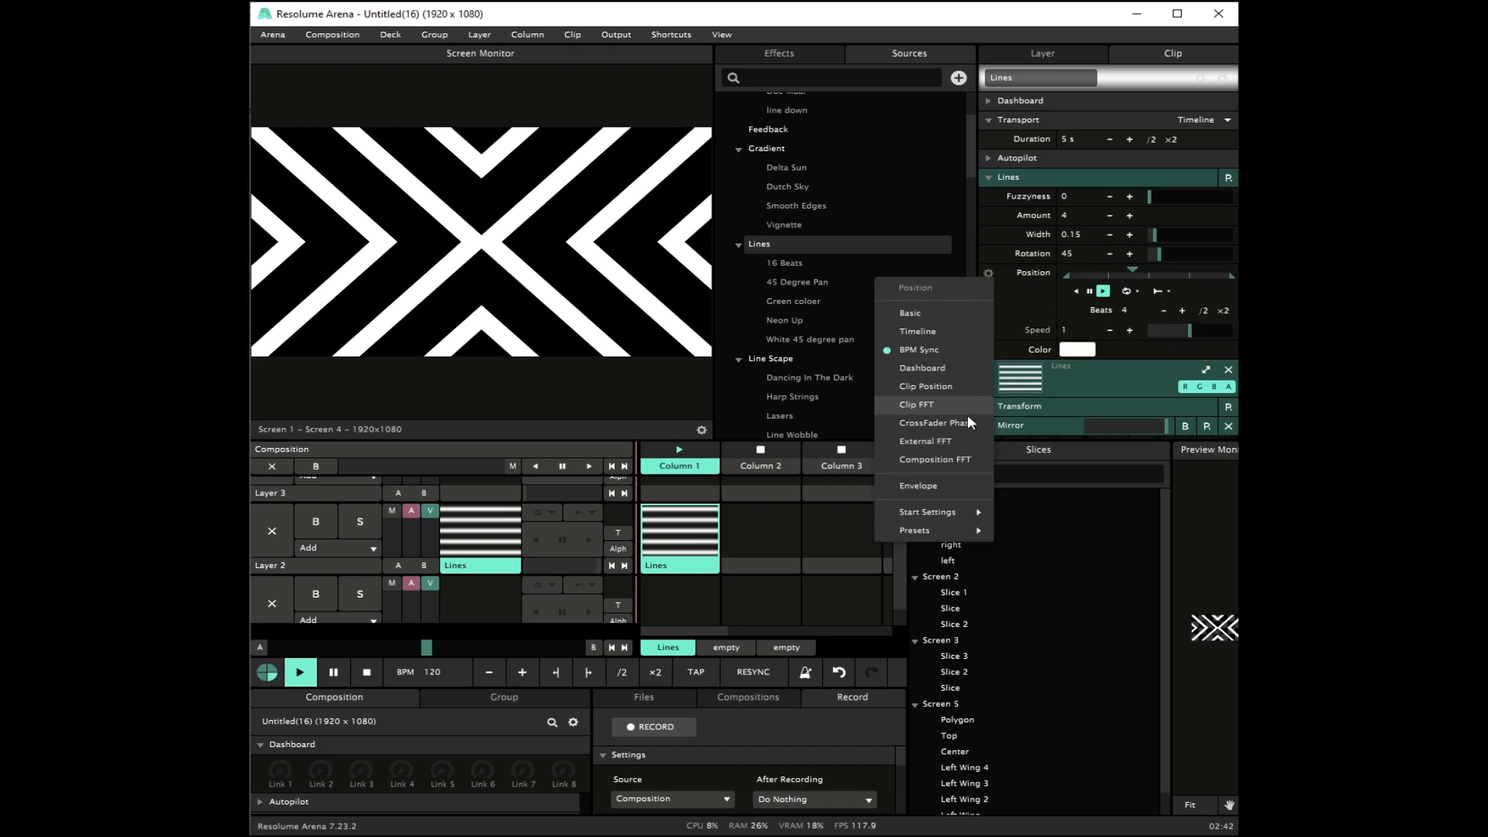
left_click(946, 491)
Step: Apply the 4 To The Floor preset to the position envelope and double the animation length to 8 beats
scroll(1154, 405, "down", 3)
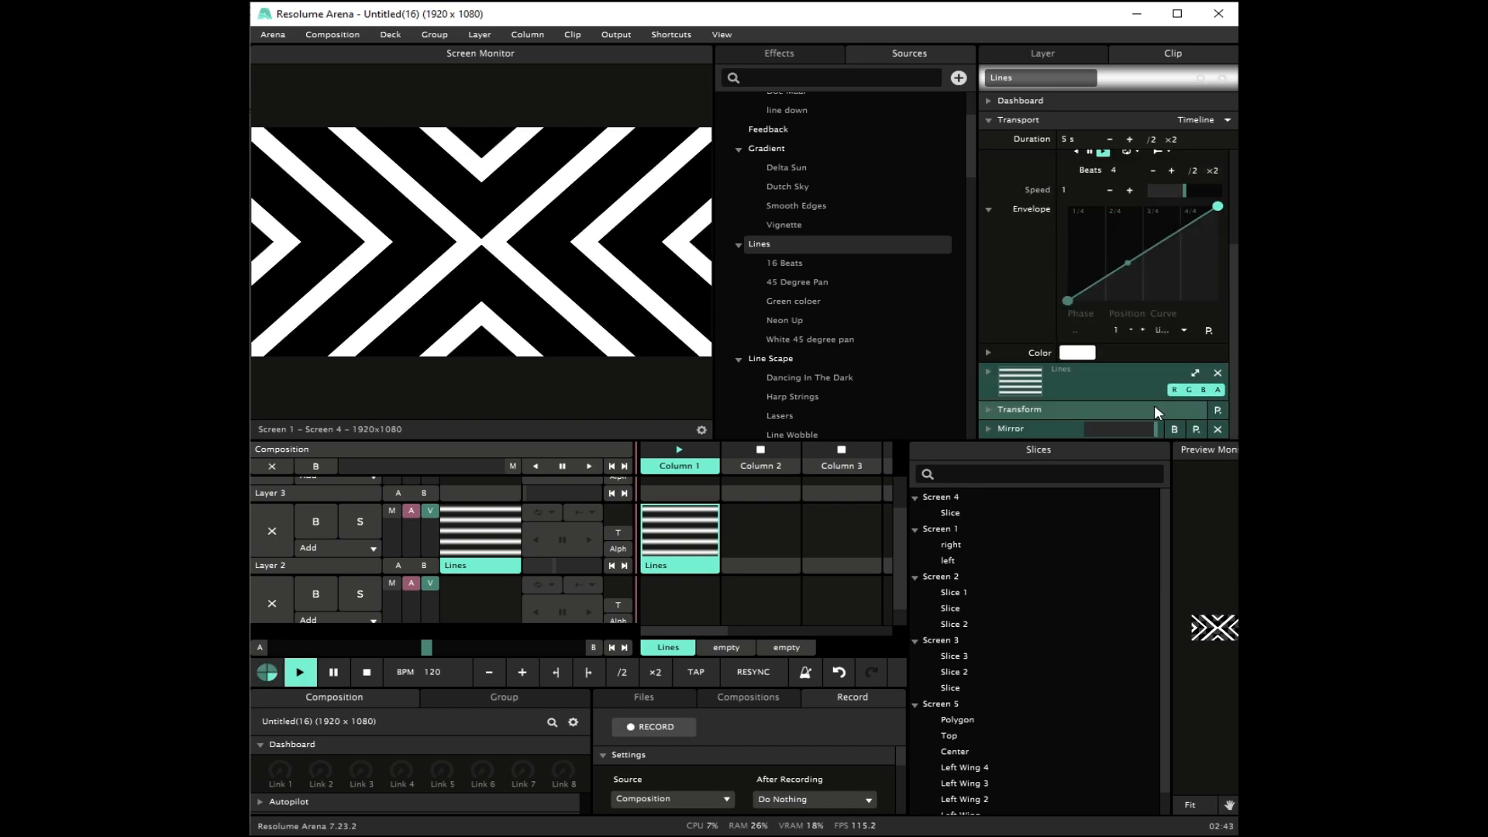
left_click(1208, 330)
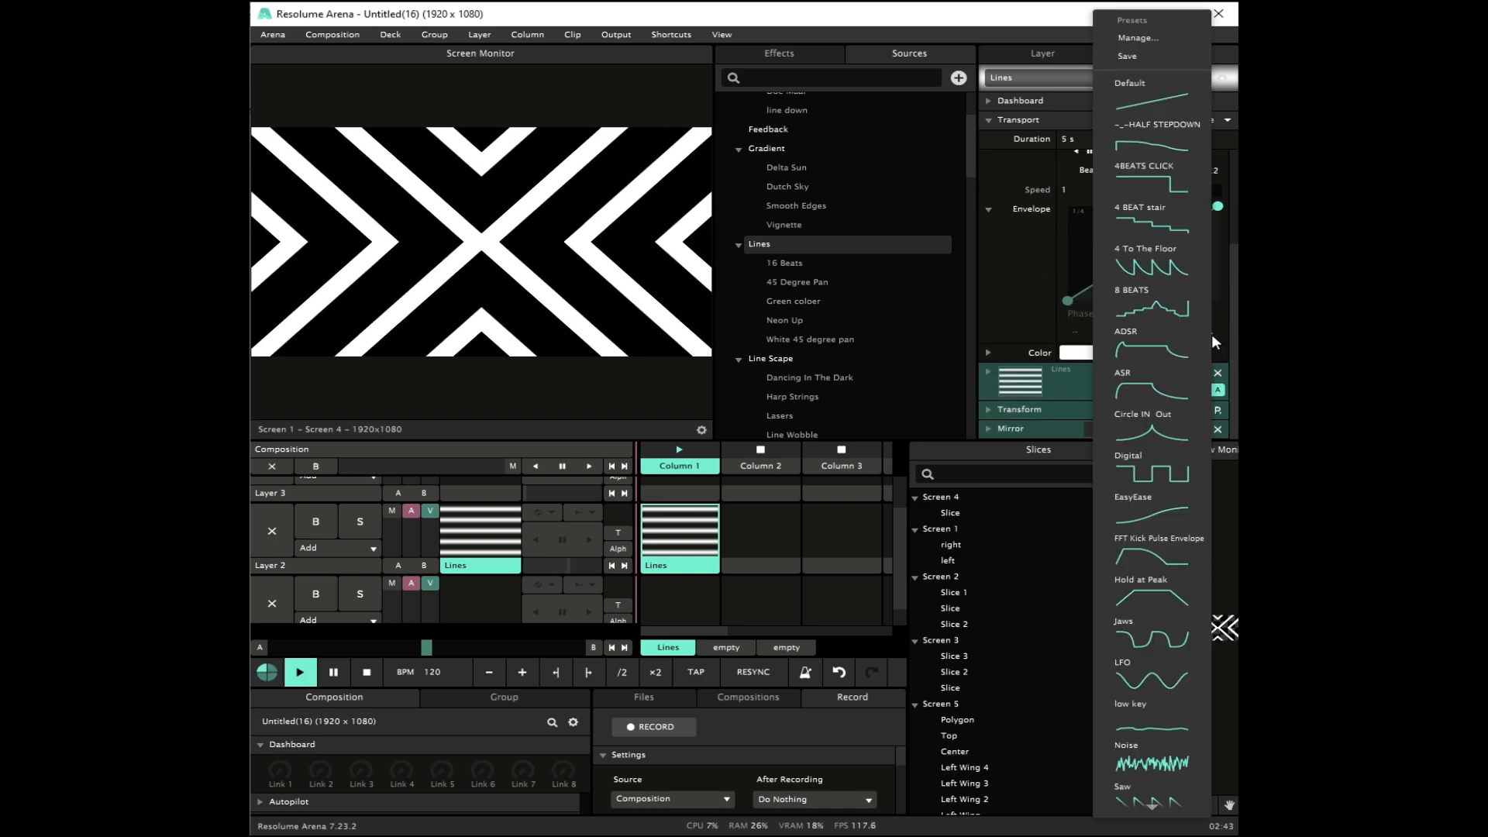
left_click(1170, 277)
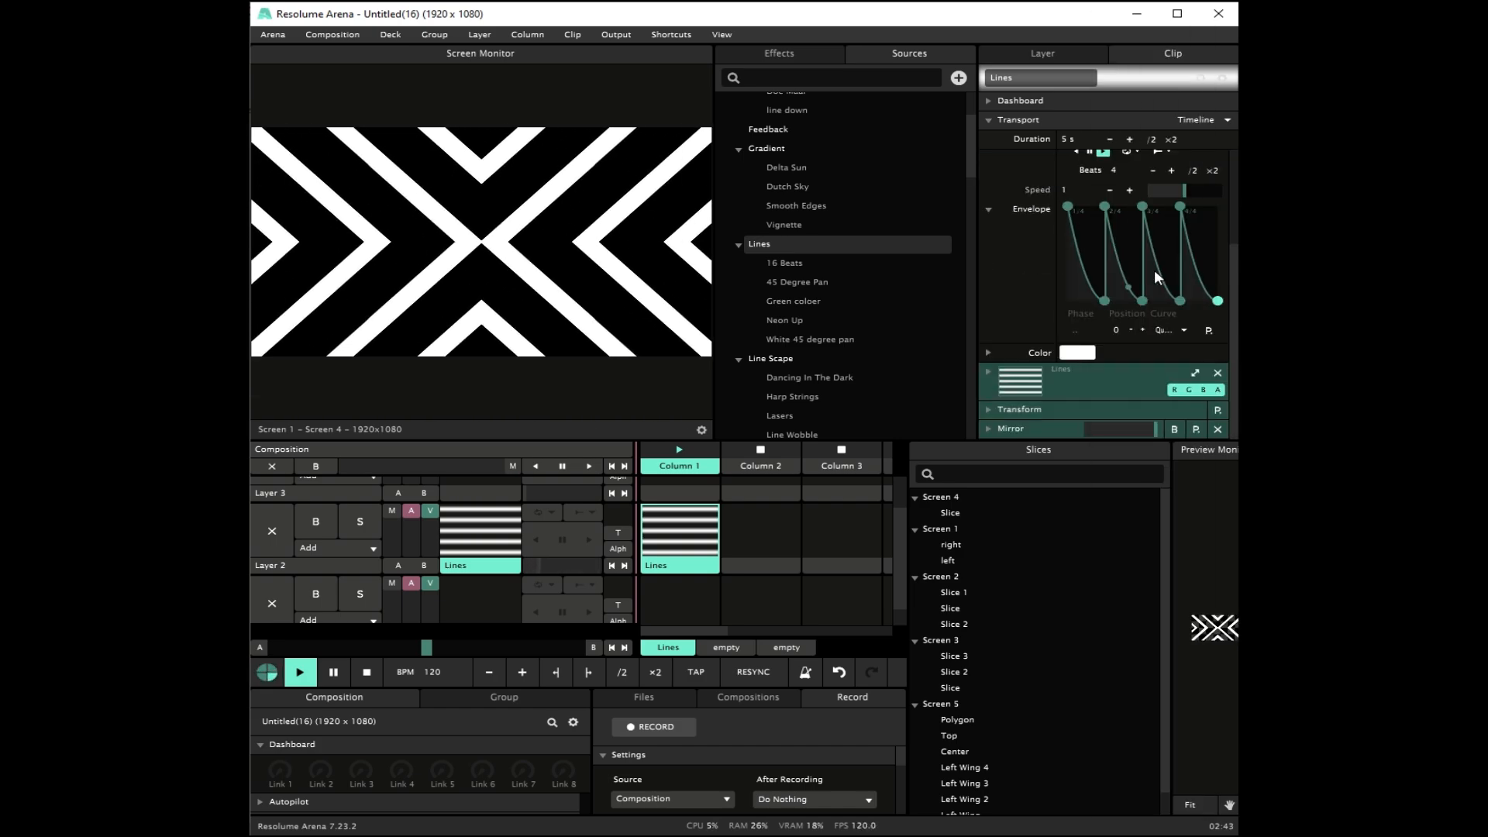
left_click(1210, 170)
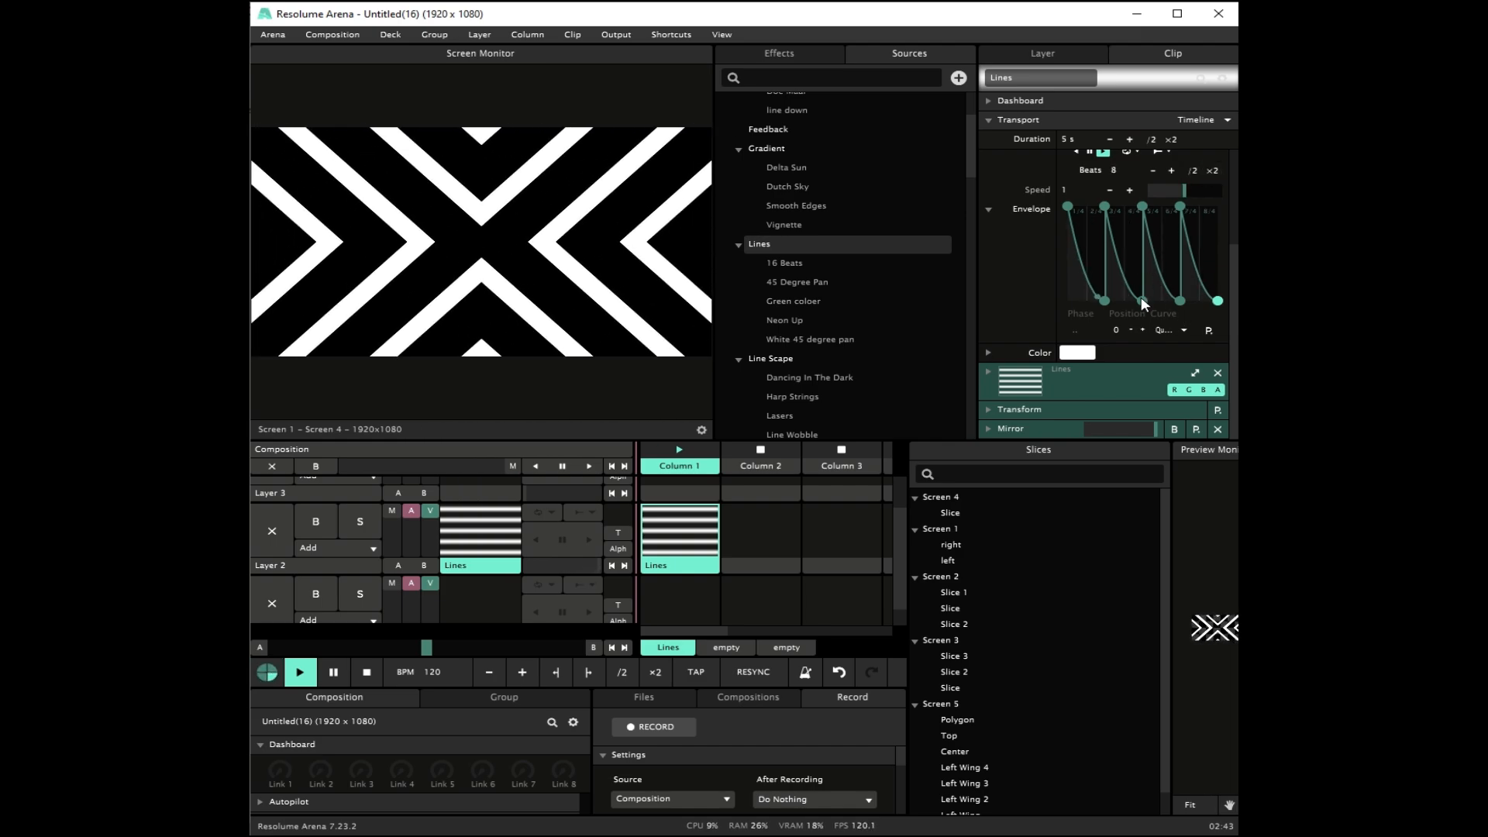
Step: Lower the amount of lines in the Lines source by two
scroll(990, 220, "up", 3)
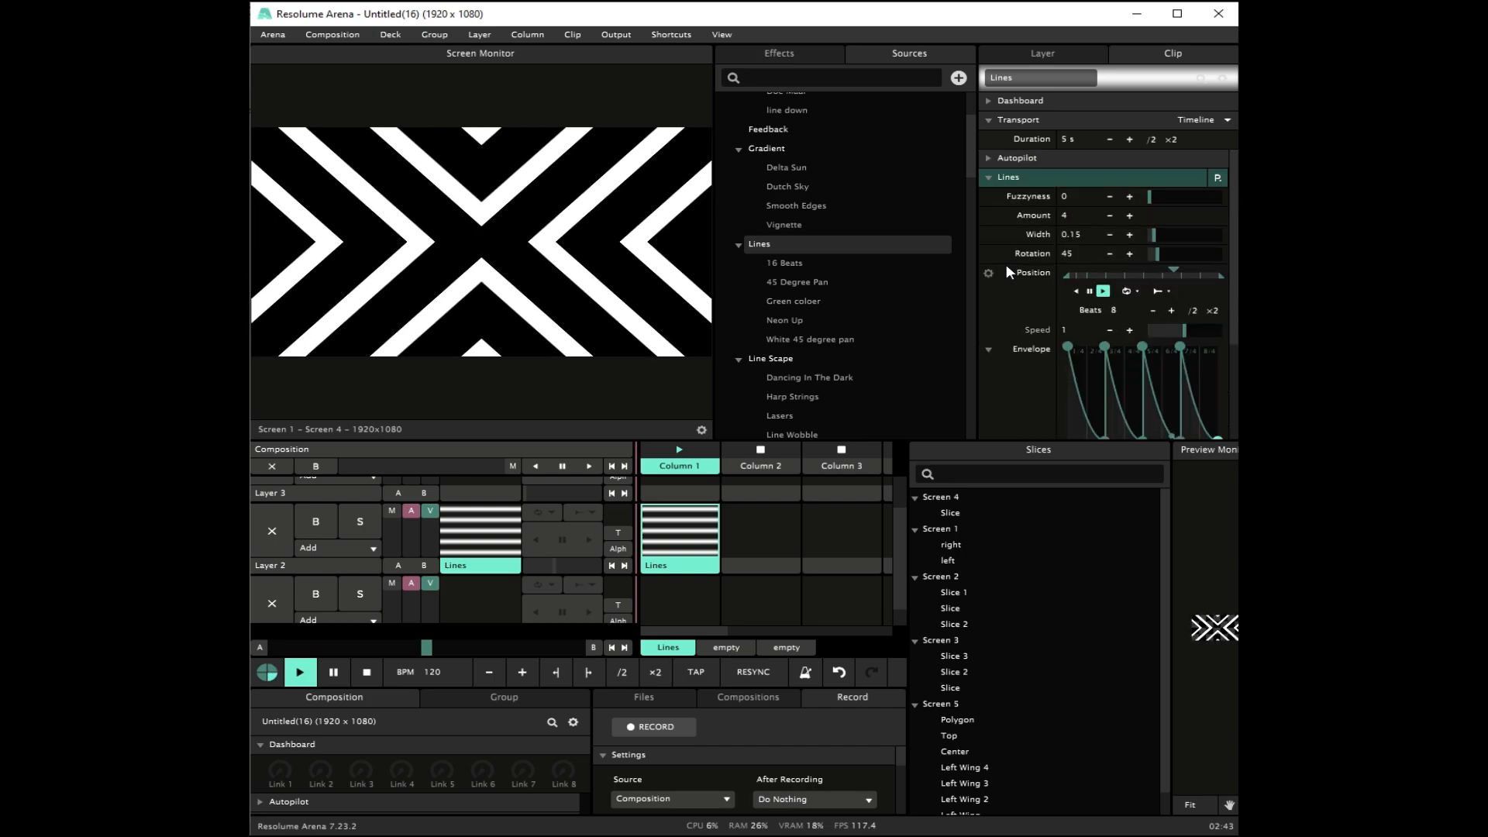
left_click(1109, 216)
left_click(1109, 215)
Step: Add a Trails effect to the clip and set its feedback to 0.67
left_click(990, 178)
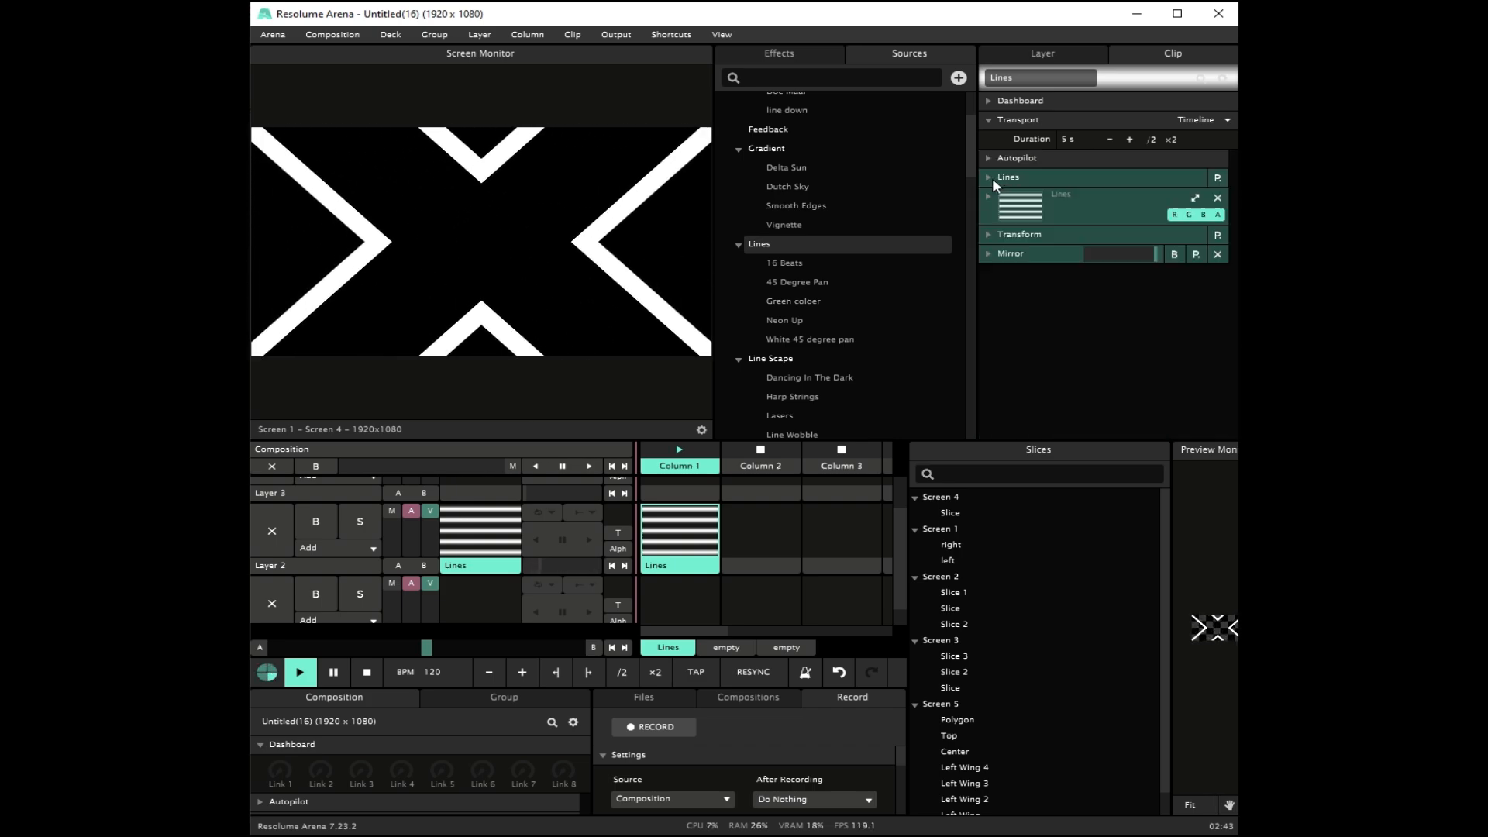
double_click(1023, 309)
type("trail")
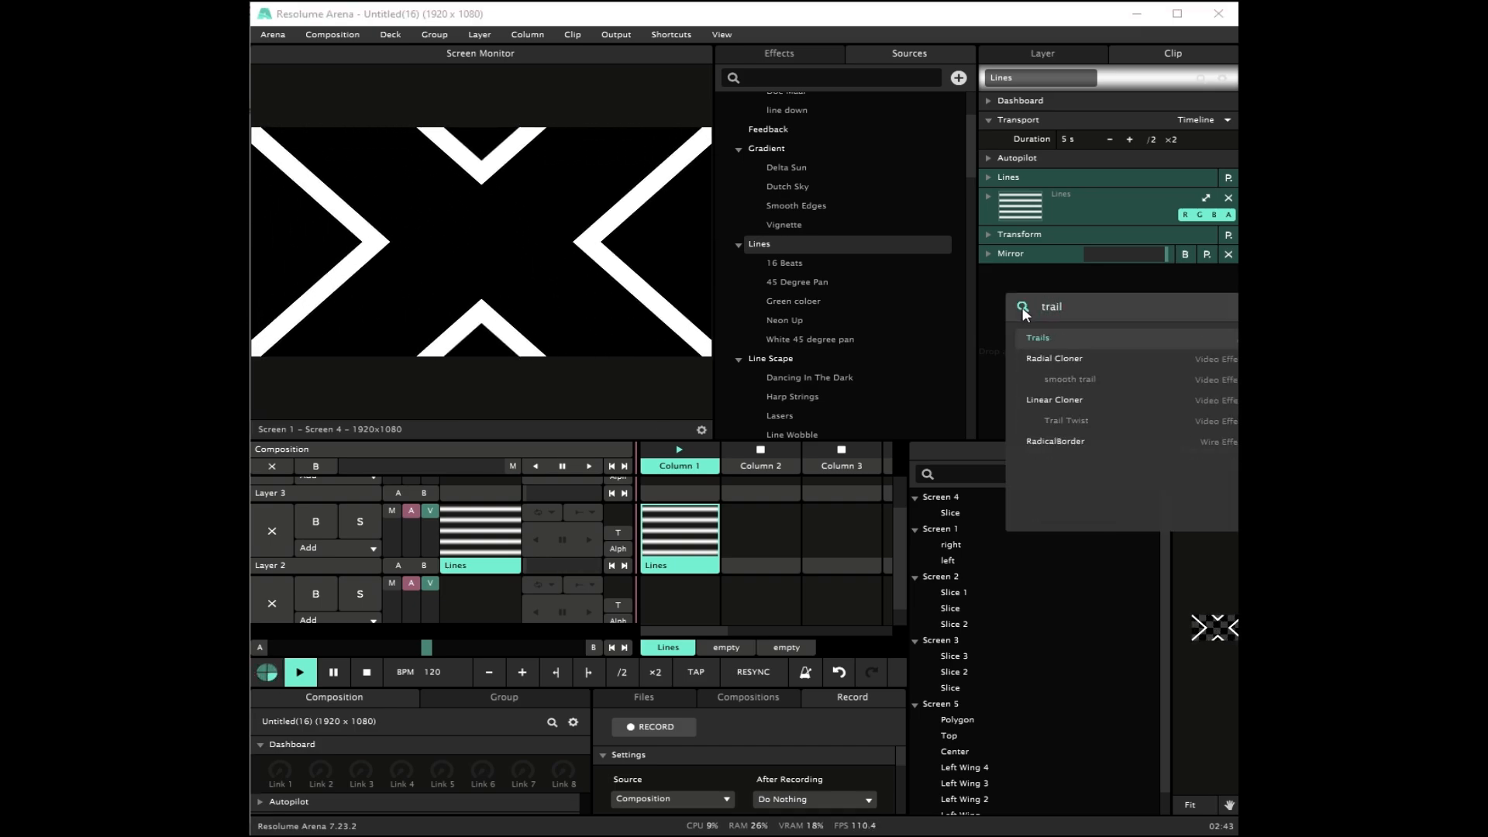
left_click(1065, 340)
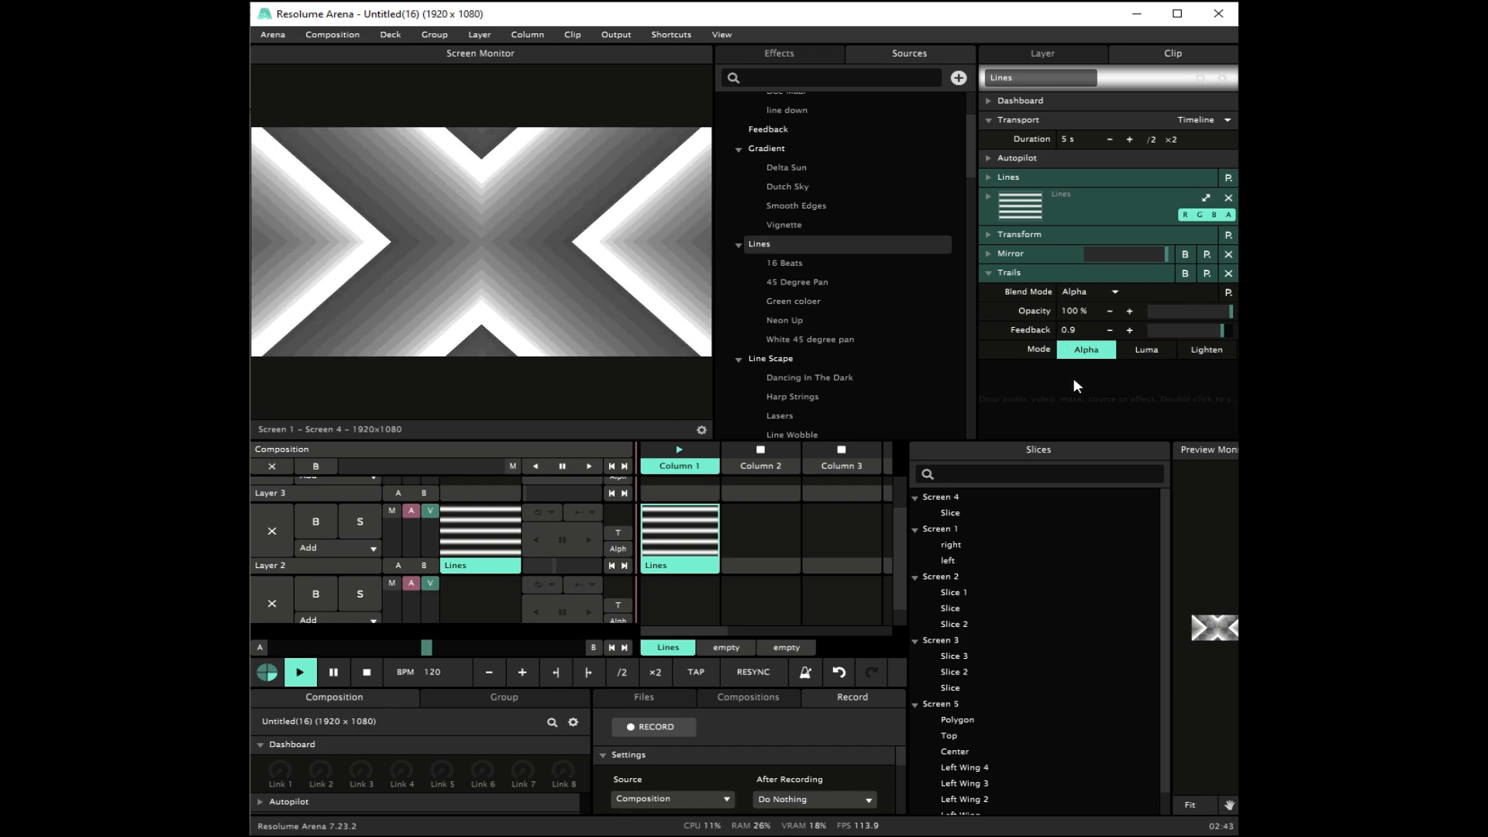
left_click_drag(1221, 330, 1204, 330)
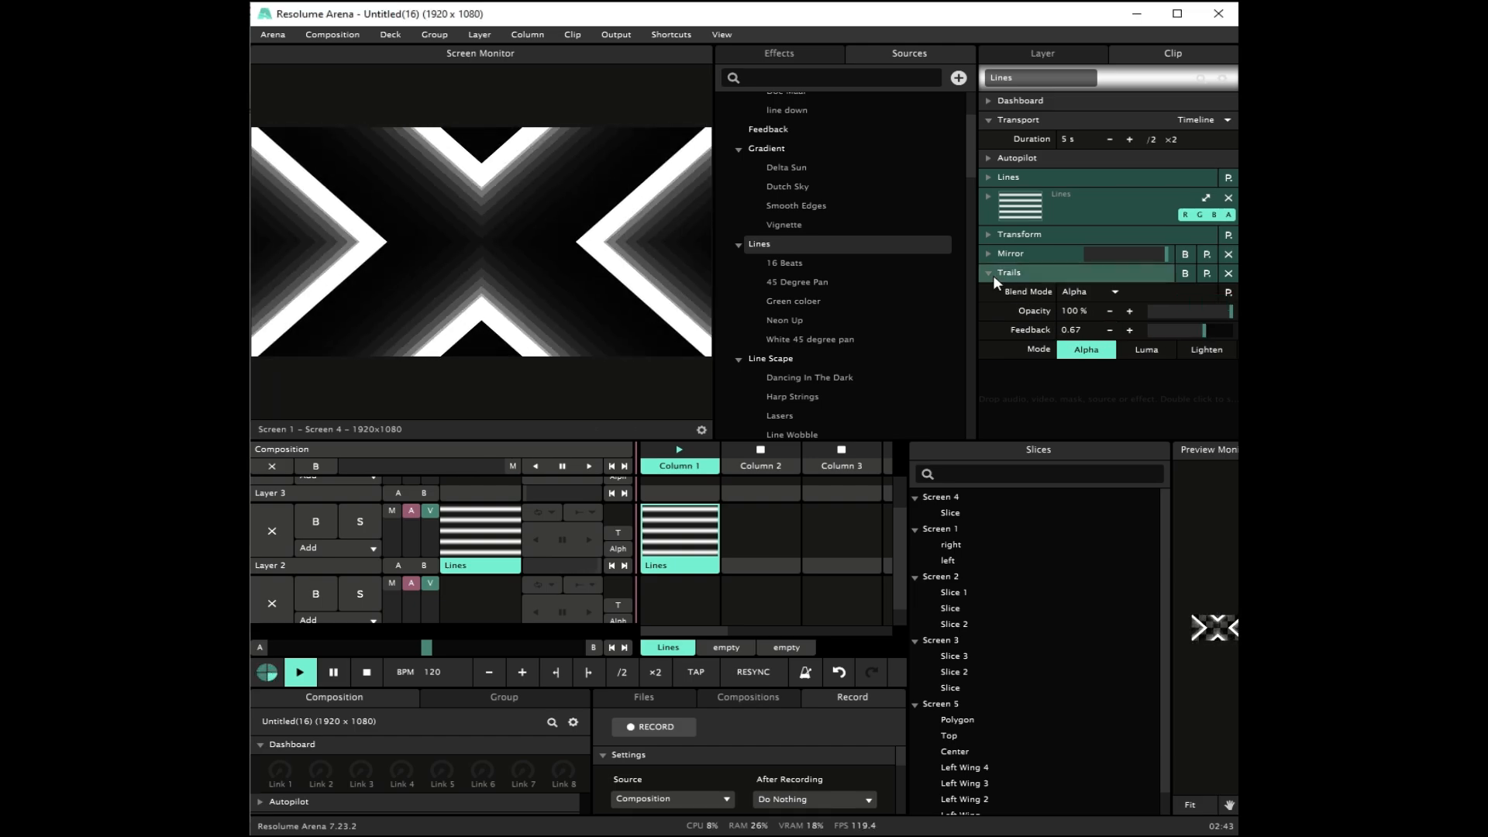
Step: Collapse the Trails effect and add a Colorize effect to the clip
left_click(993, 276)
double_click(1001, 324)
type("colo")
key("Return")
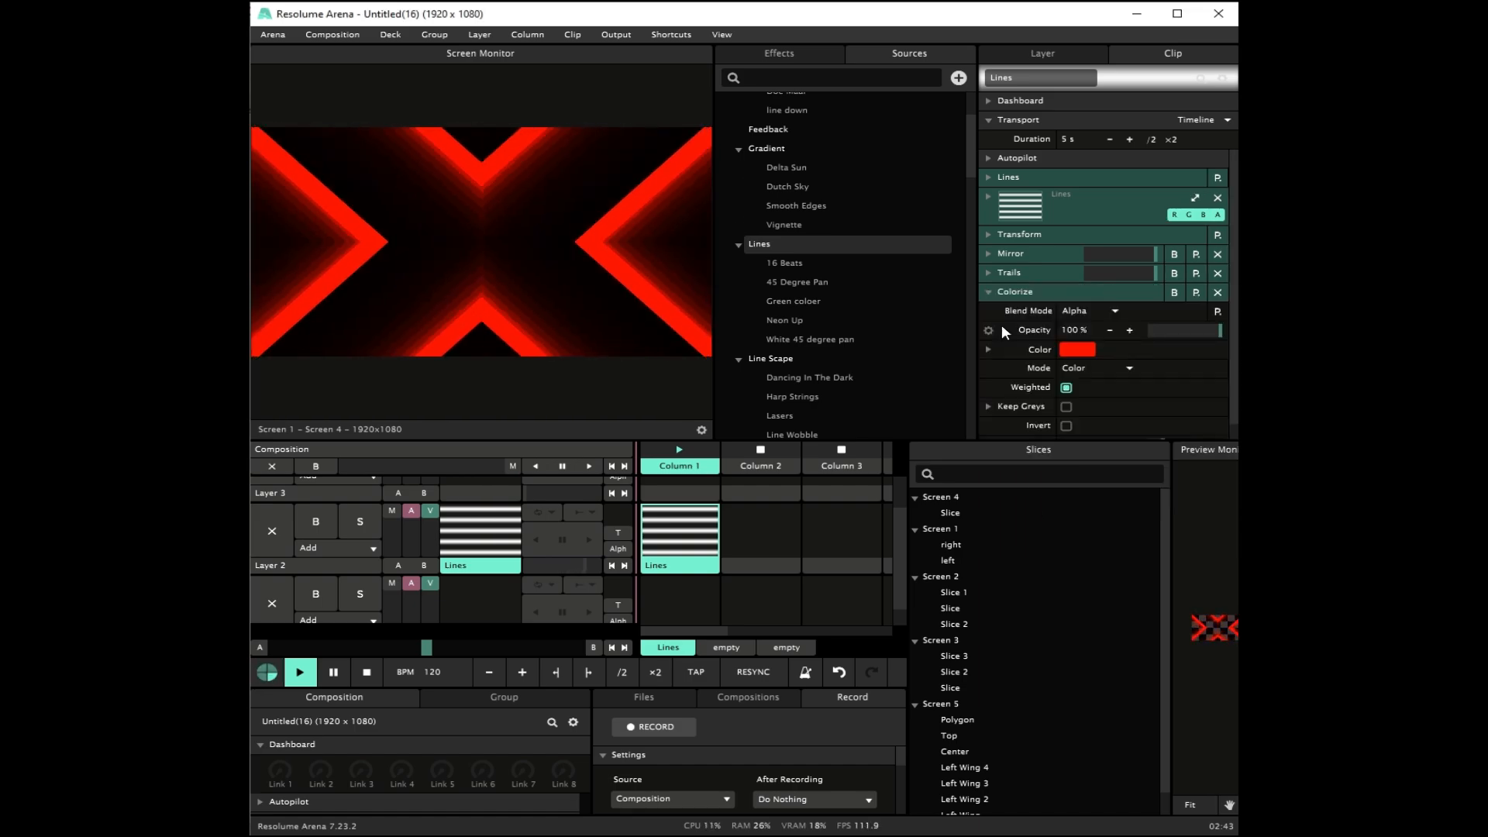
Step: Try the Palette mode of the Colorize effect, then return it to Color mode
left_click(1081, 367)
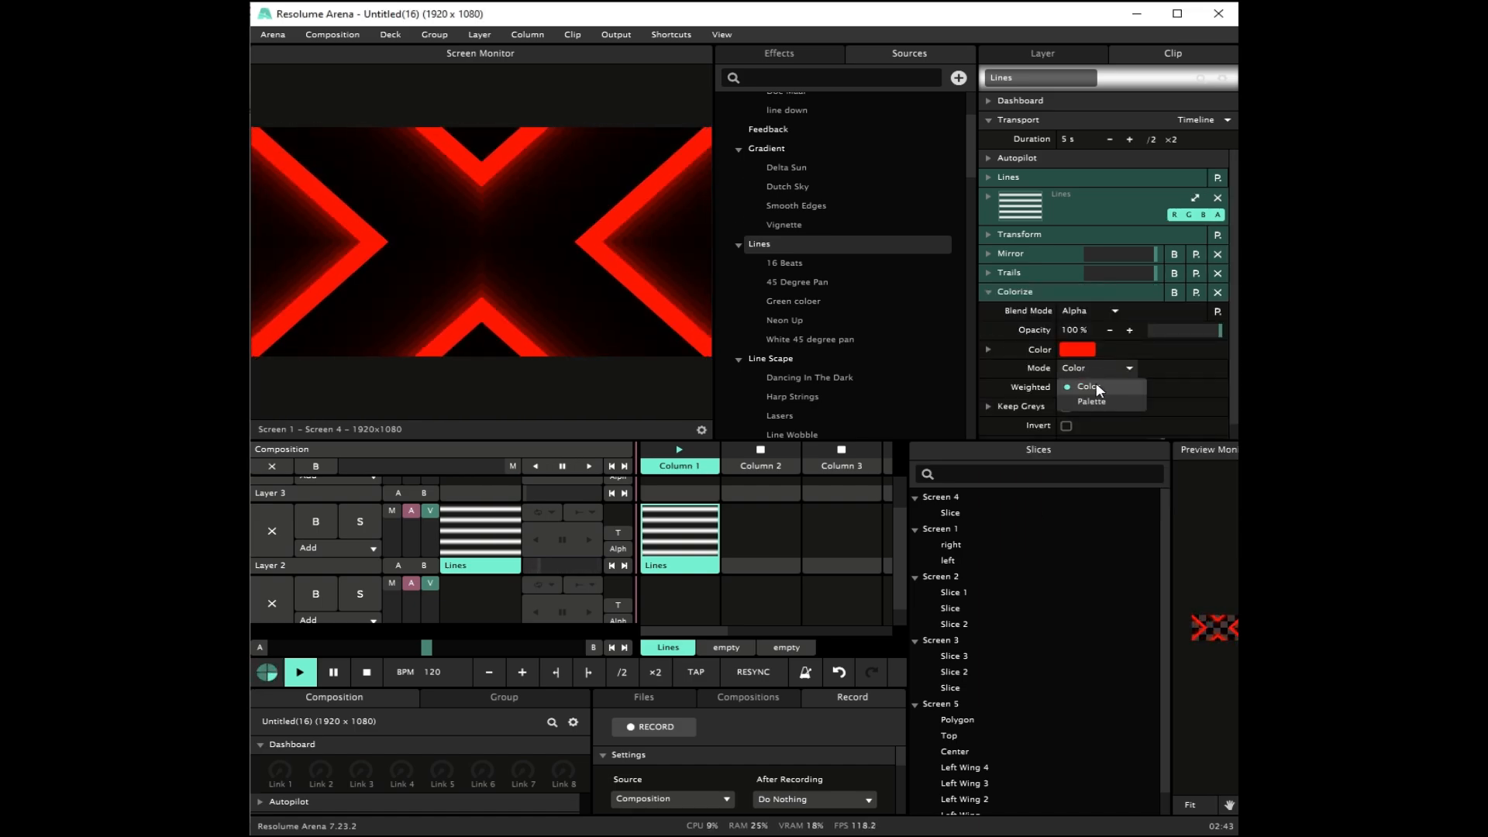
left_click(1101, 401)
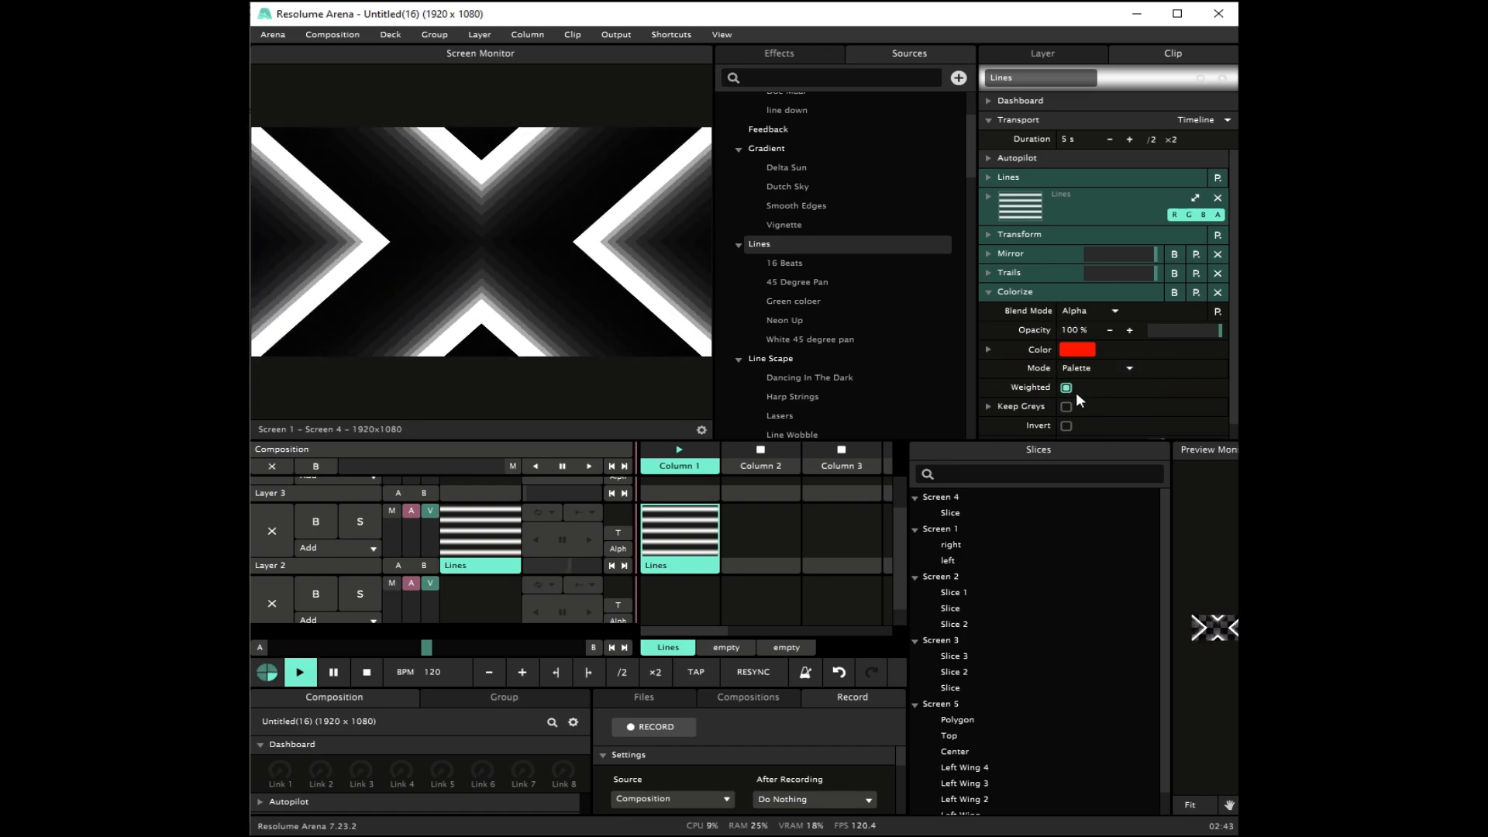
left_click(1089, 370)
left_click(1092, 383)
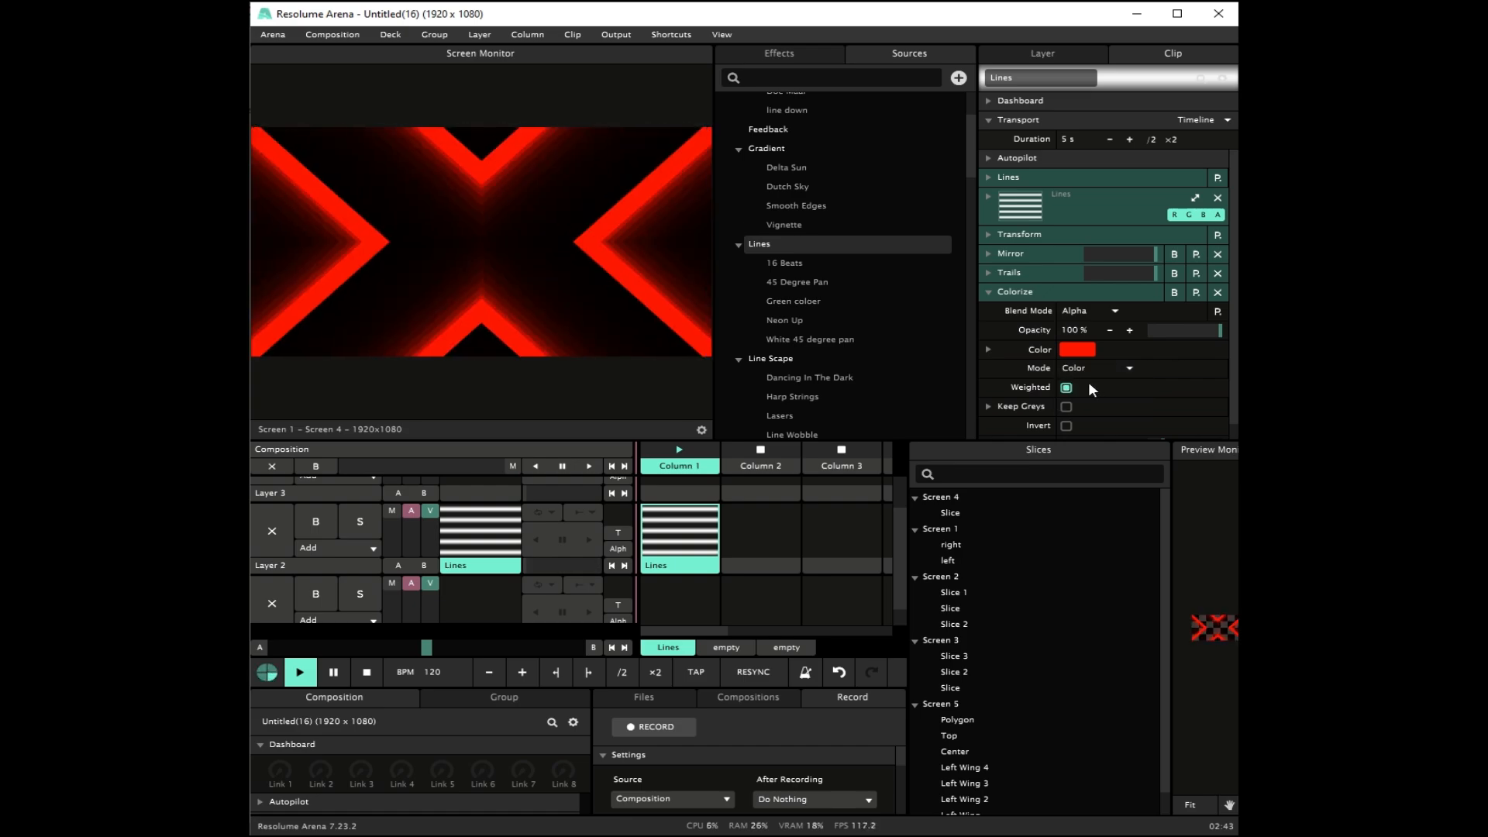
Step: Try the Keep Greys and Invert options of the Colorize effect, switch them back off, and collapse the effect
left_click(1067, 407)
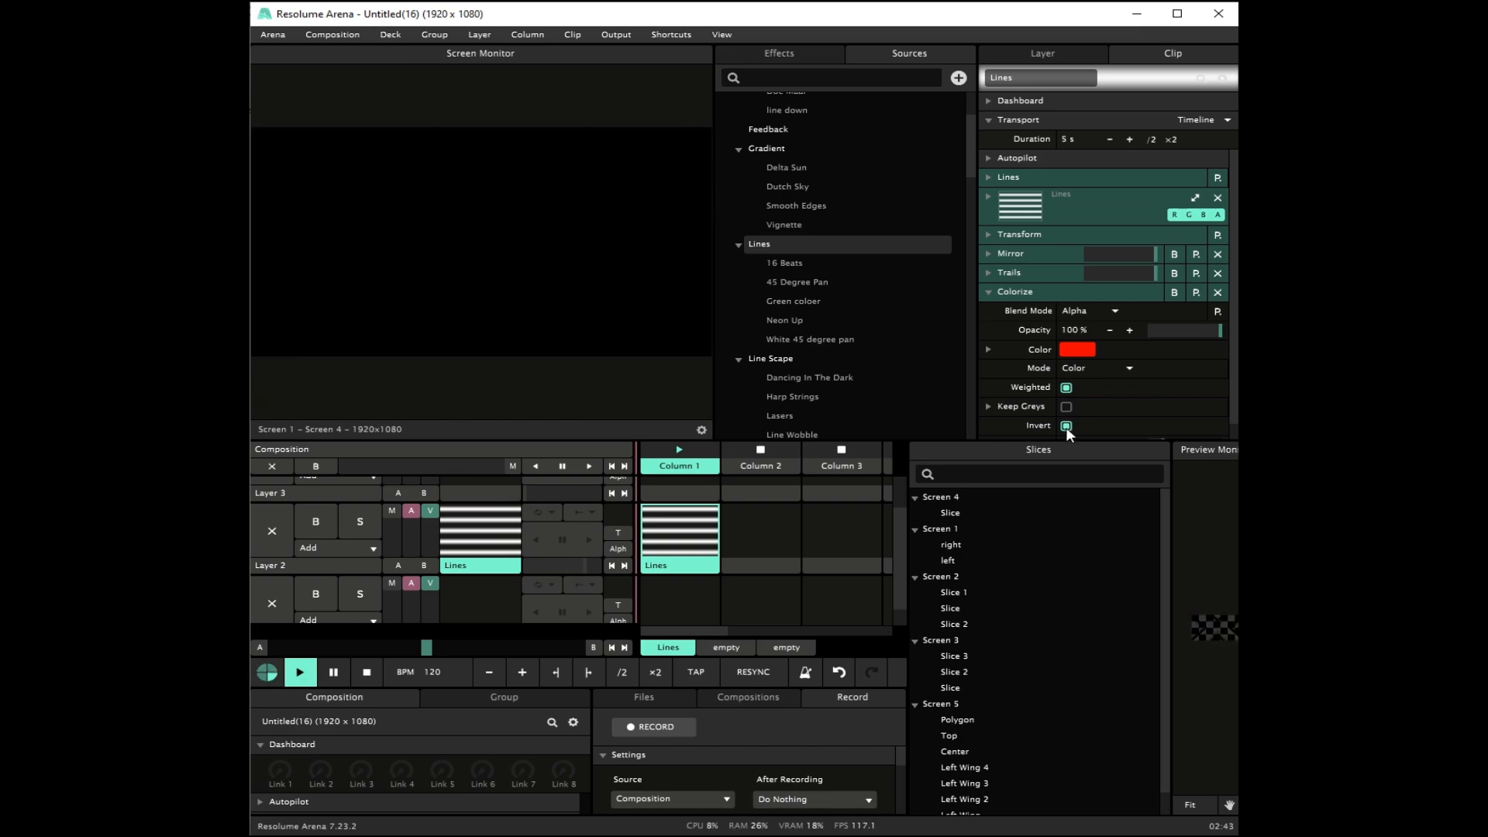
left_click(988, 292)
Step: Try a Bendoscope effect with its divisions at 0 on the clip, then remove the effect
double_click(1142, 355)
type("be")
key("Return")
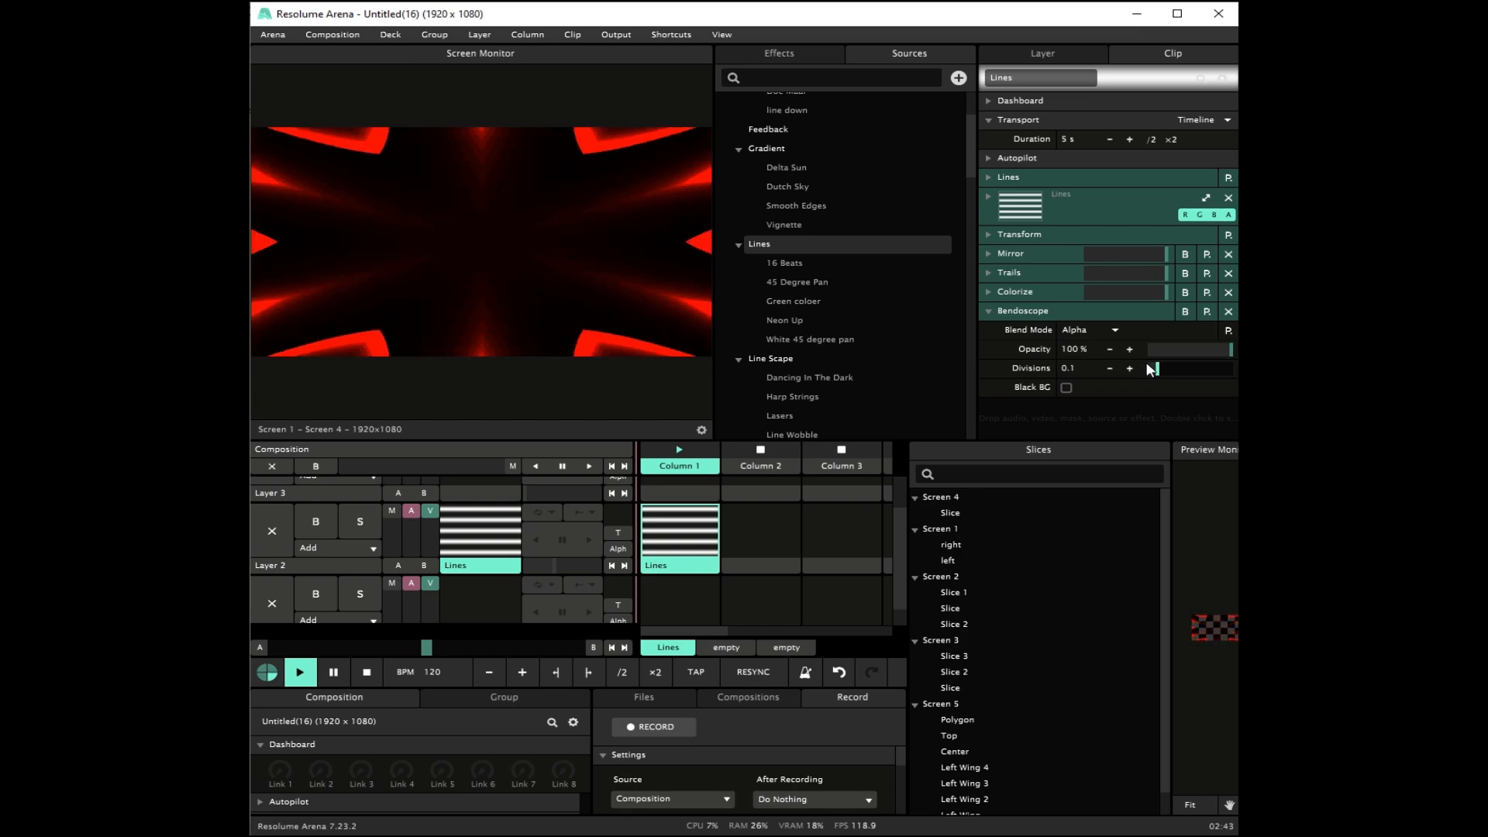
mouse_move(1154, 368)
left_mouse_down()
mouse_move(1170, 369)
mouse_move(1131, 369)
left_mouse_up()
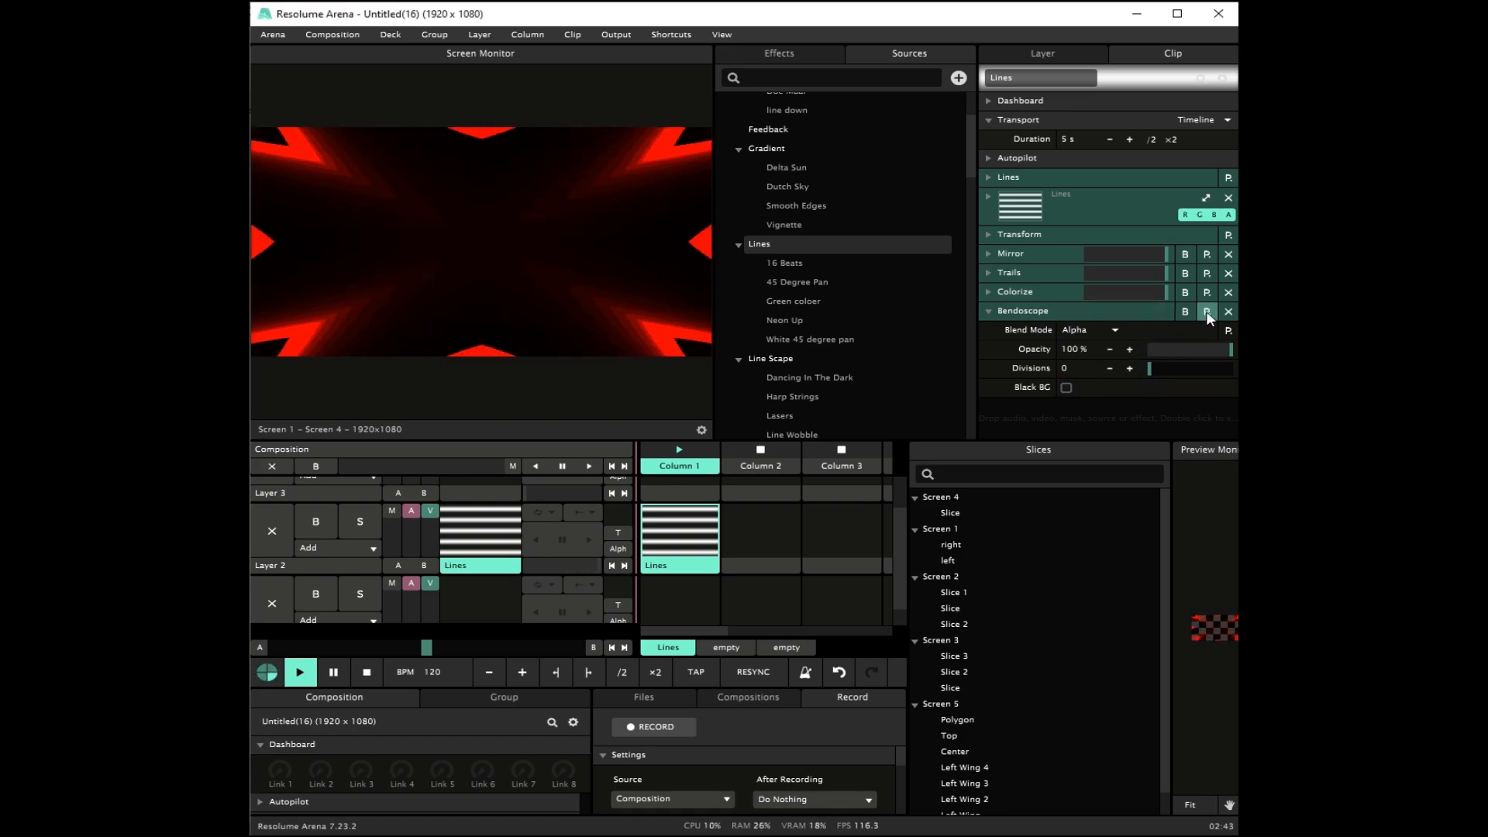
left_click(1227, 312)
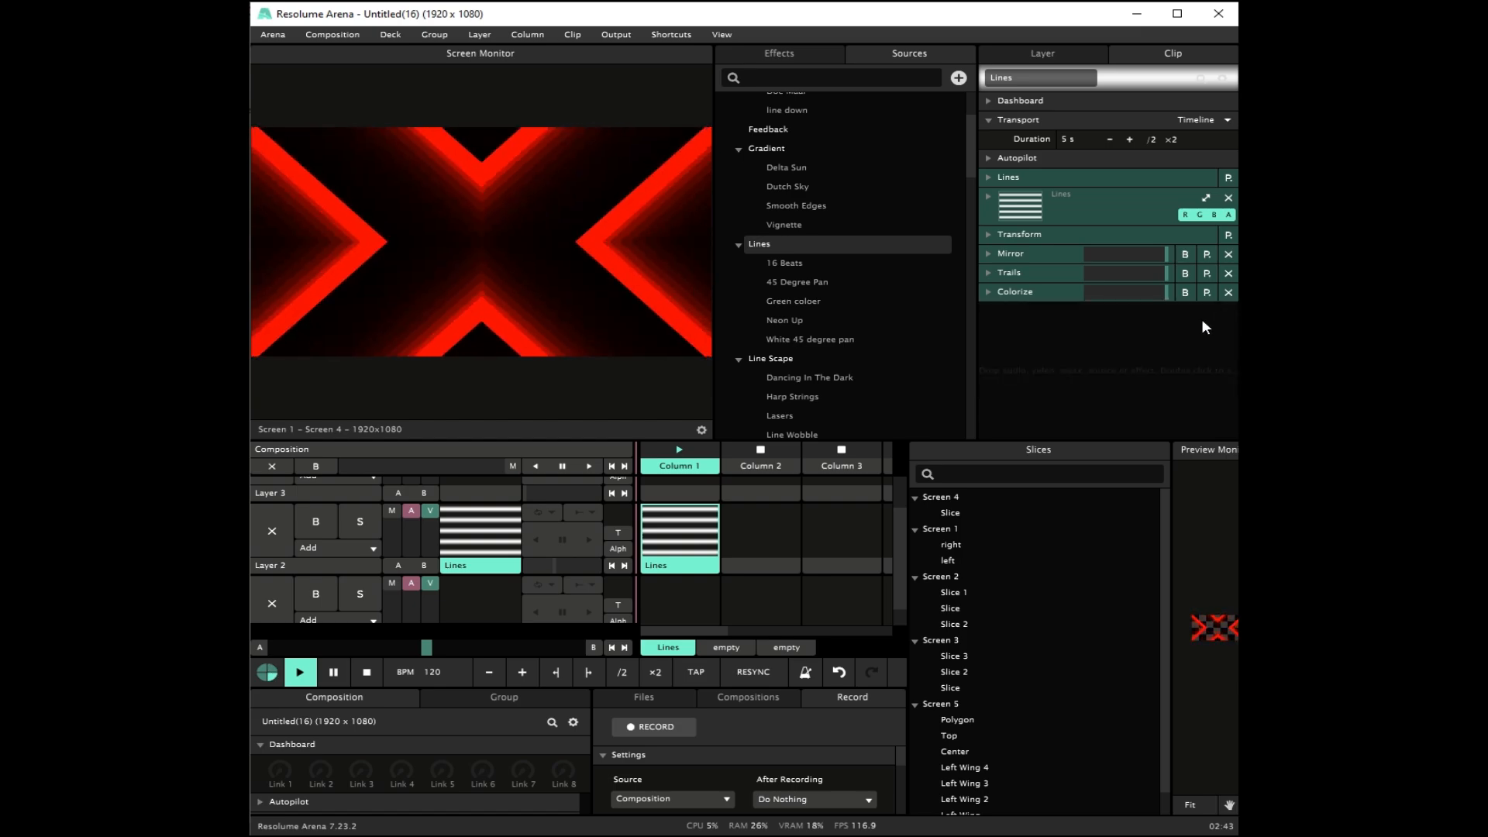
Step: Add a PolarKaleido effect to the clip after Colorize
double_click(1127, 334)
type("p")
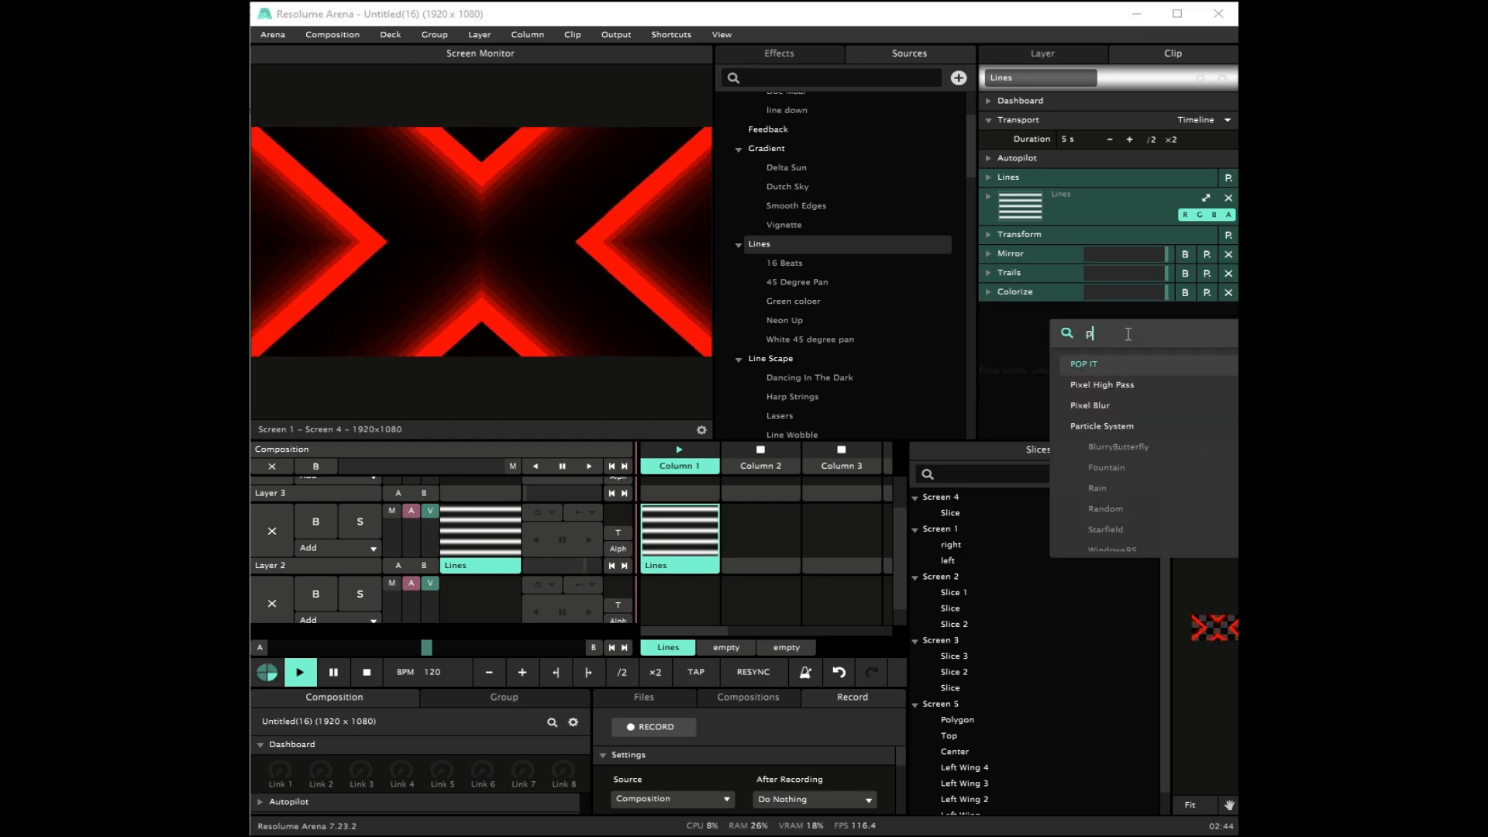
type("ol")
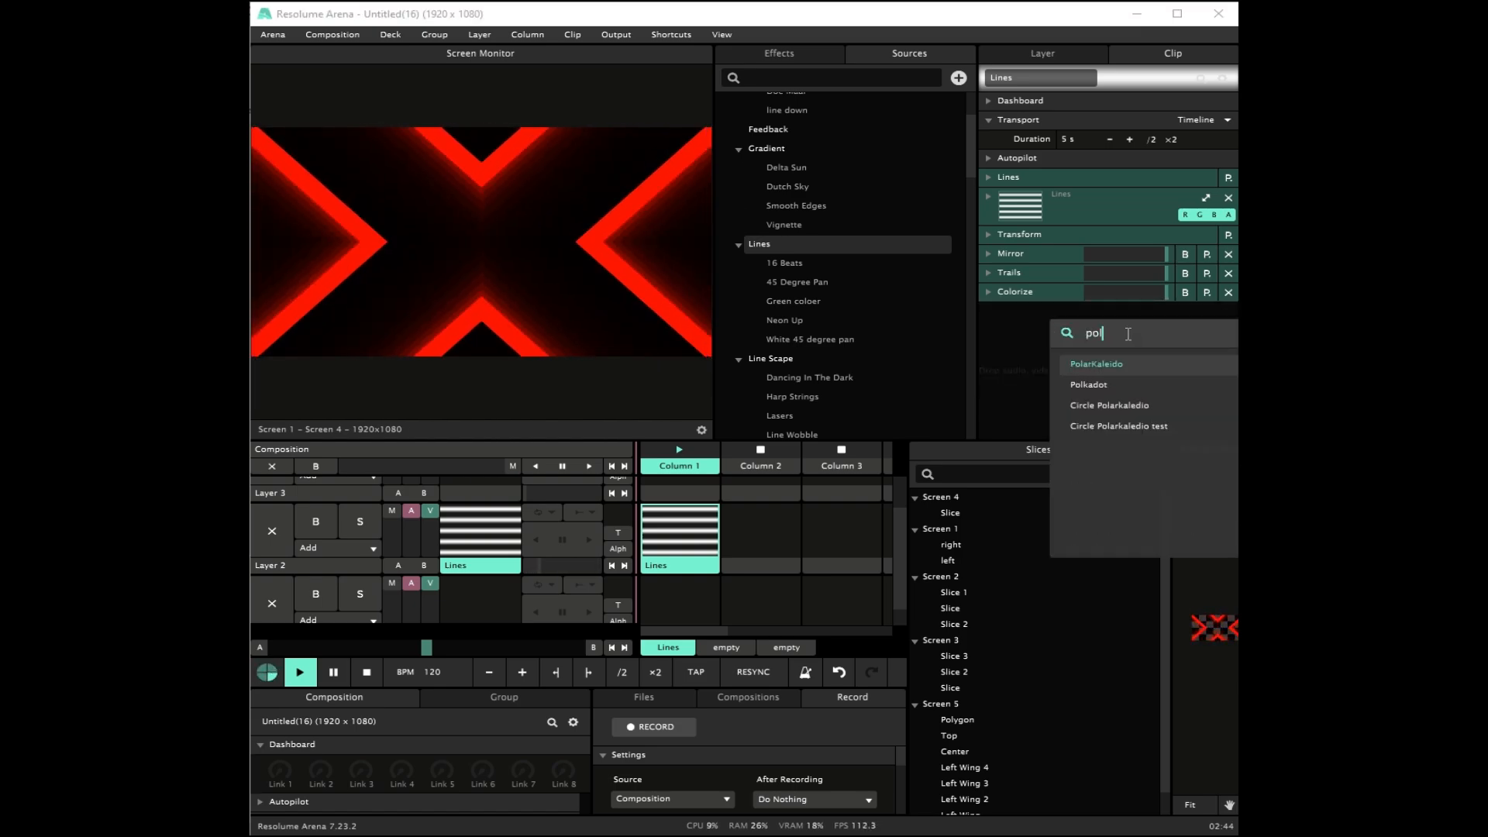
left_click(1119, 364)
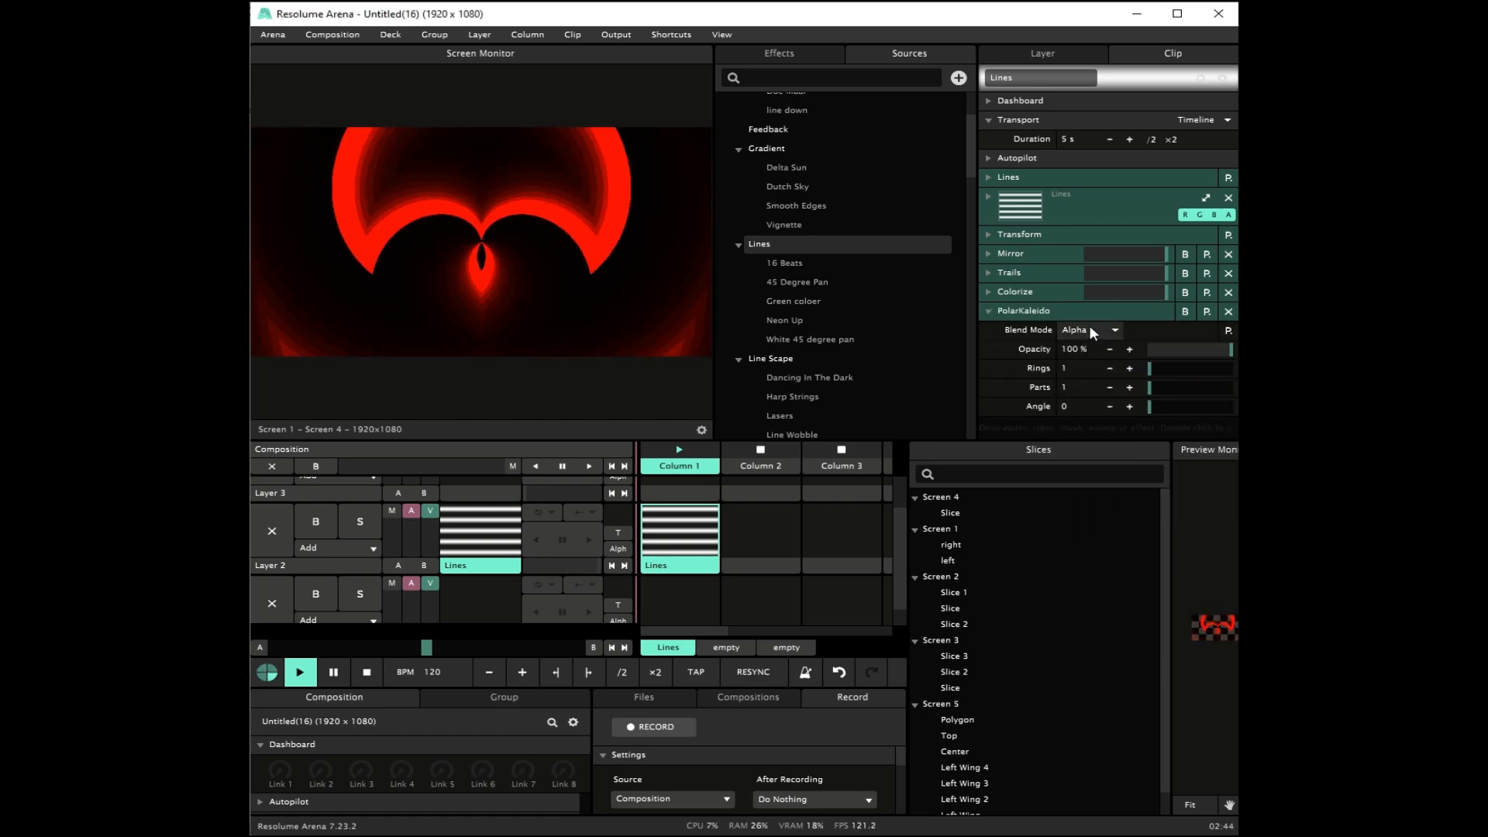
Step: Set the PolarKaleido effect to about 3.97 rings and 4.13 parts, with an angle of 0.25
left_click_drag(1153, 373, 1163, 374)
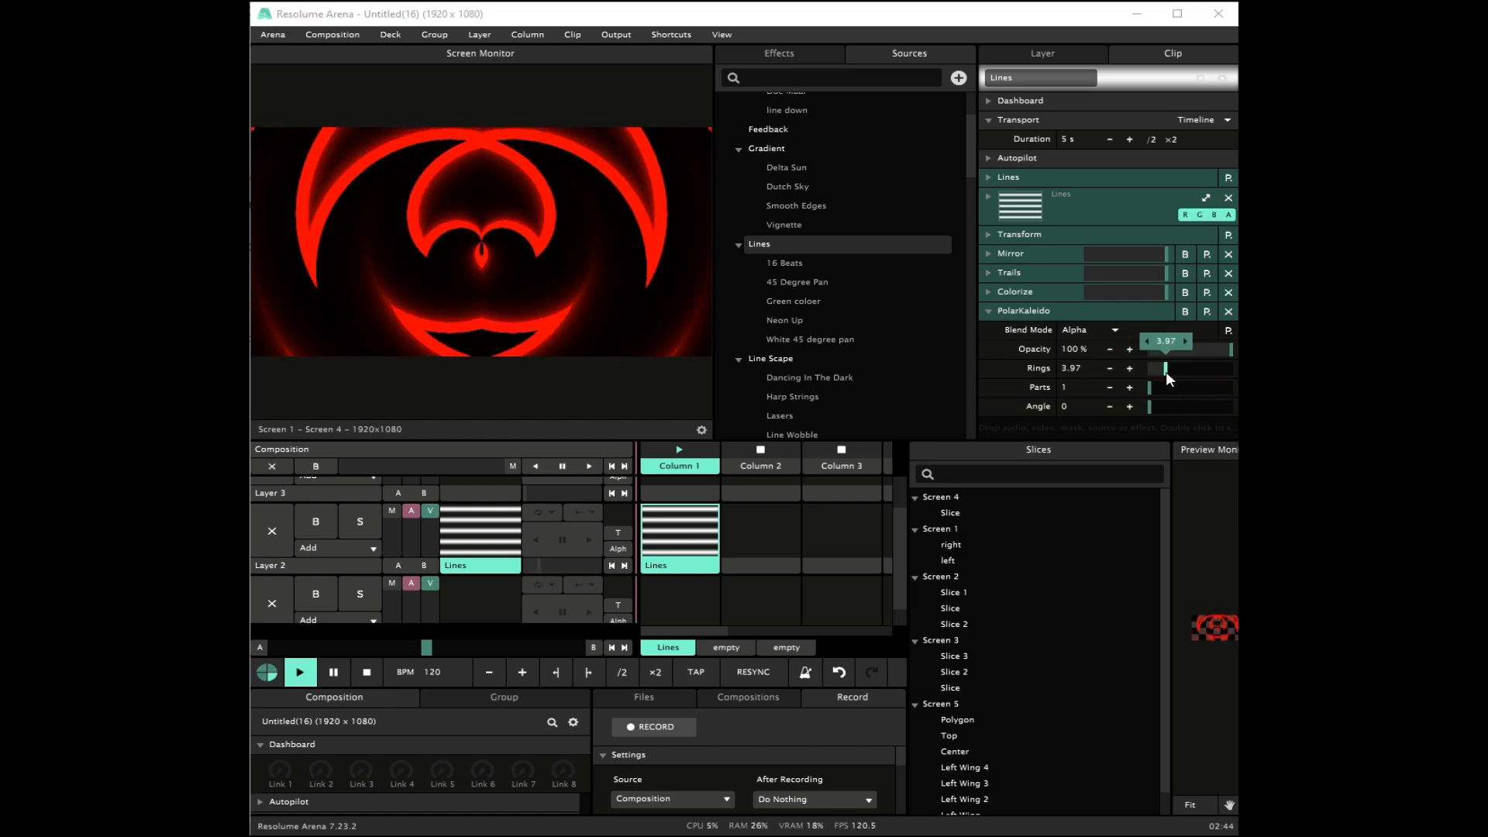
left_click_drag(1151, 388, 1168, 390)
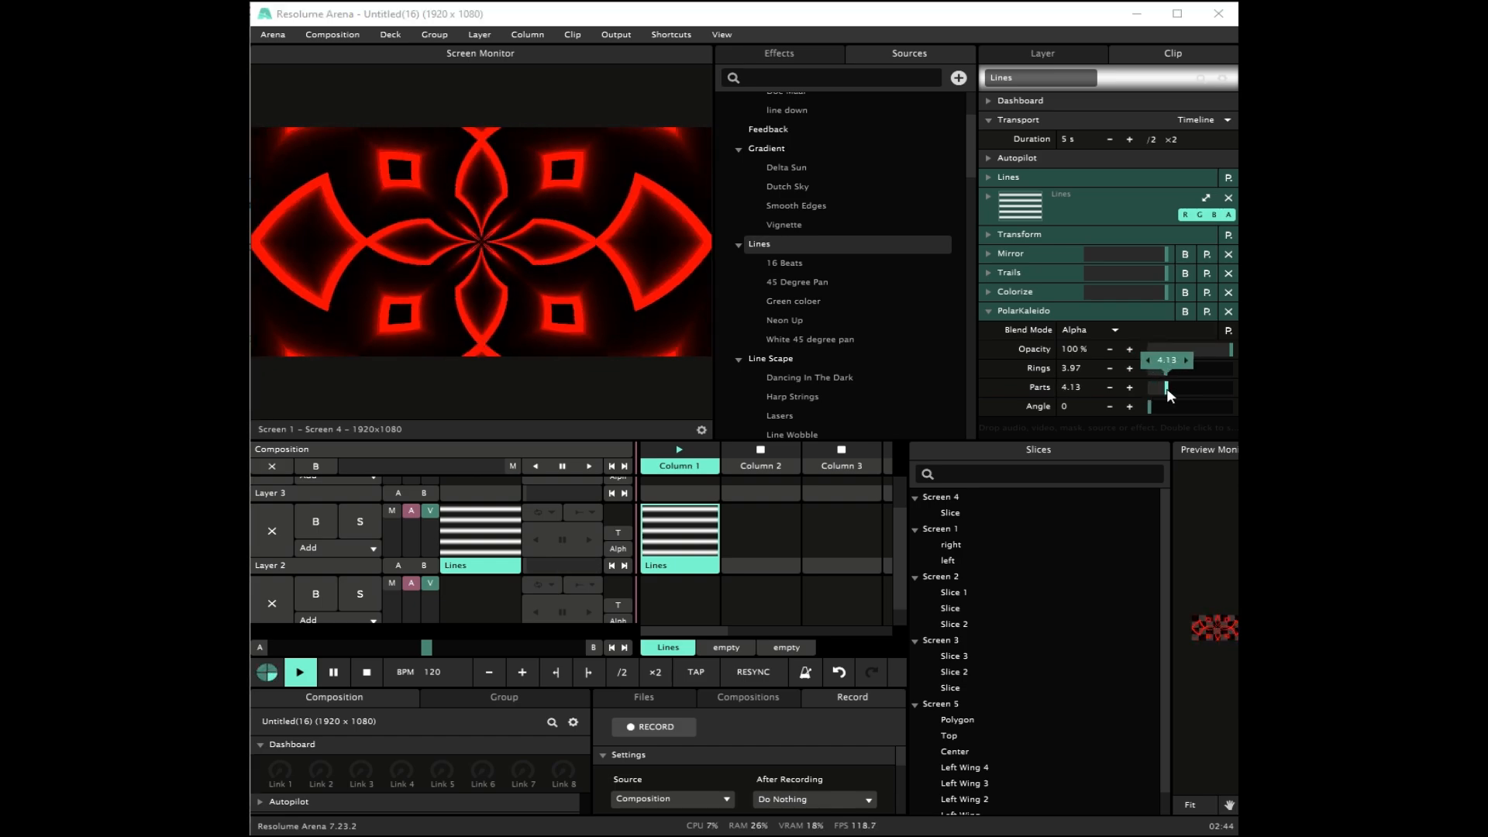
left_click_drag(1150, 410, 1170, 408)
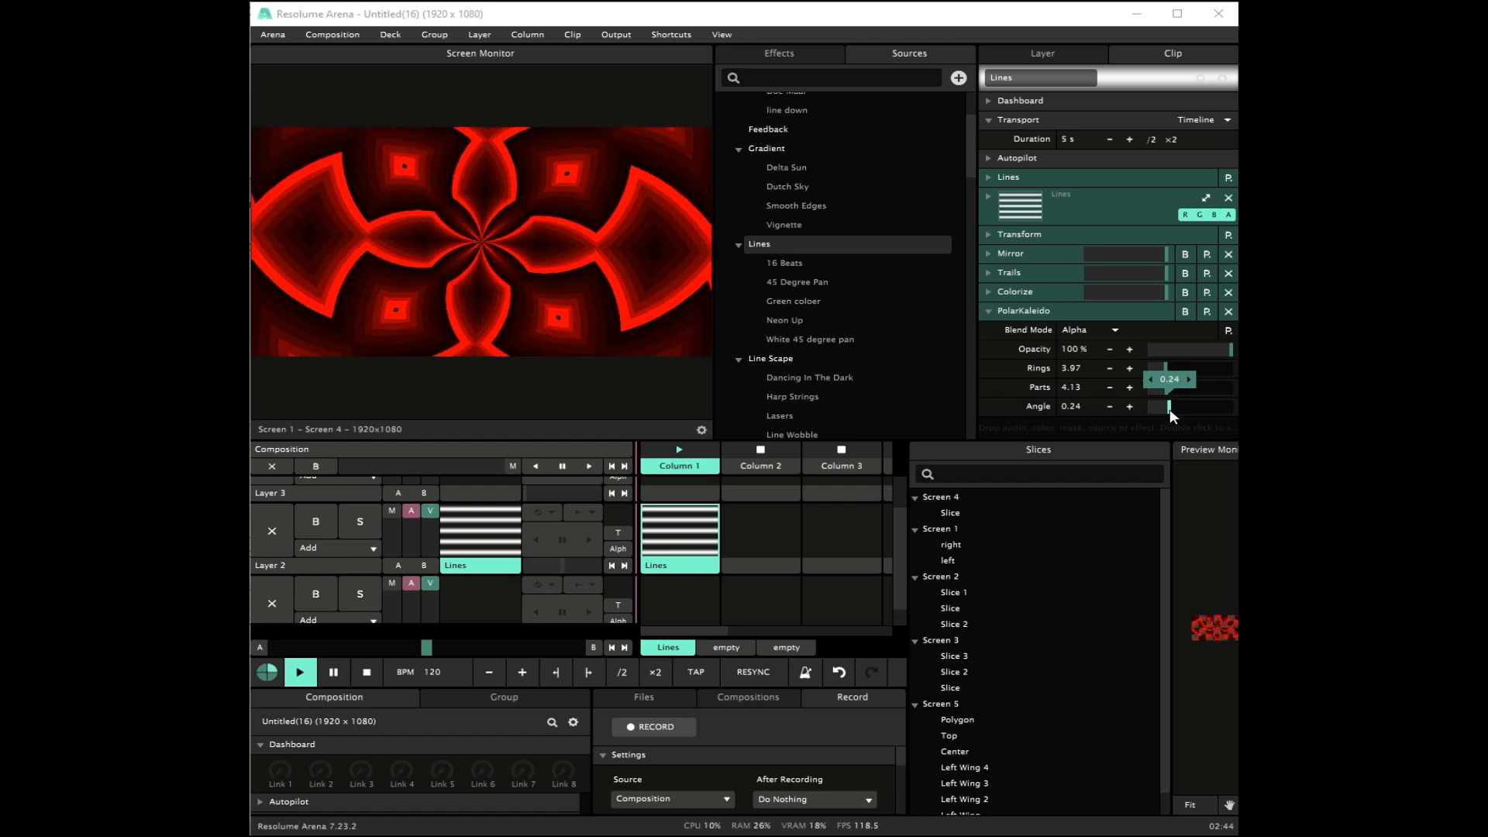
double_click(1077, 407)
type("0.25")
key("Return")
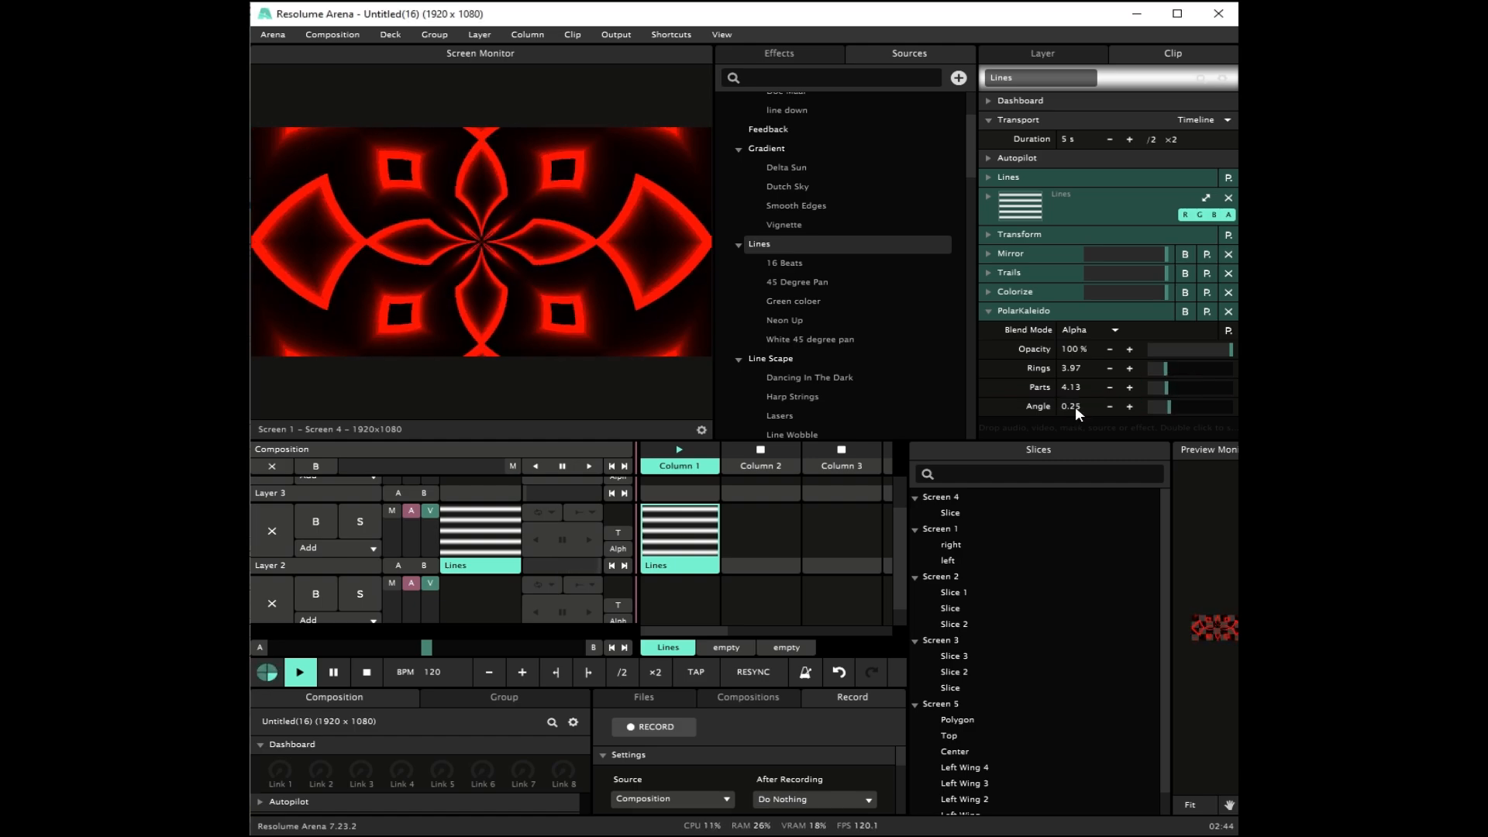
Step: Round the PolarKaleido values to exactly 4 parts and 4 rings, trying 5 parts along the way
double_click(1076, 387)
type("4")
left_click(1130, 389)
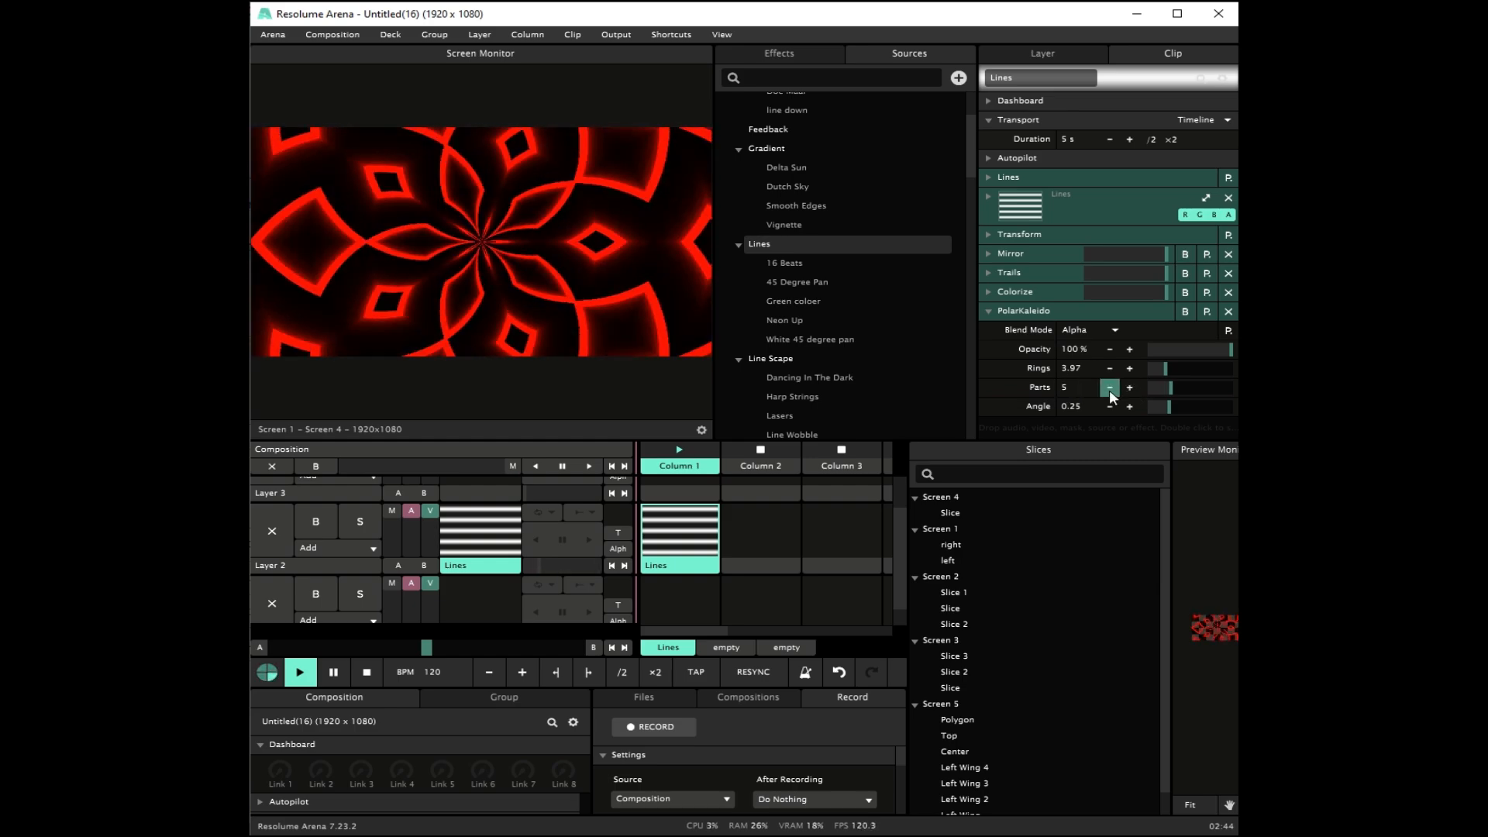
left_click(1114, 389)
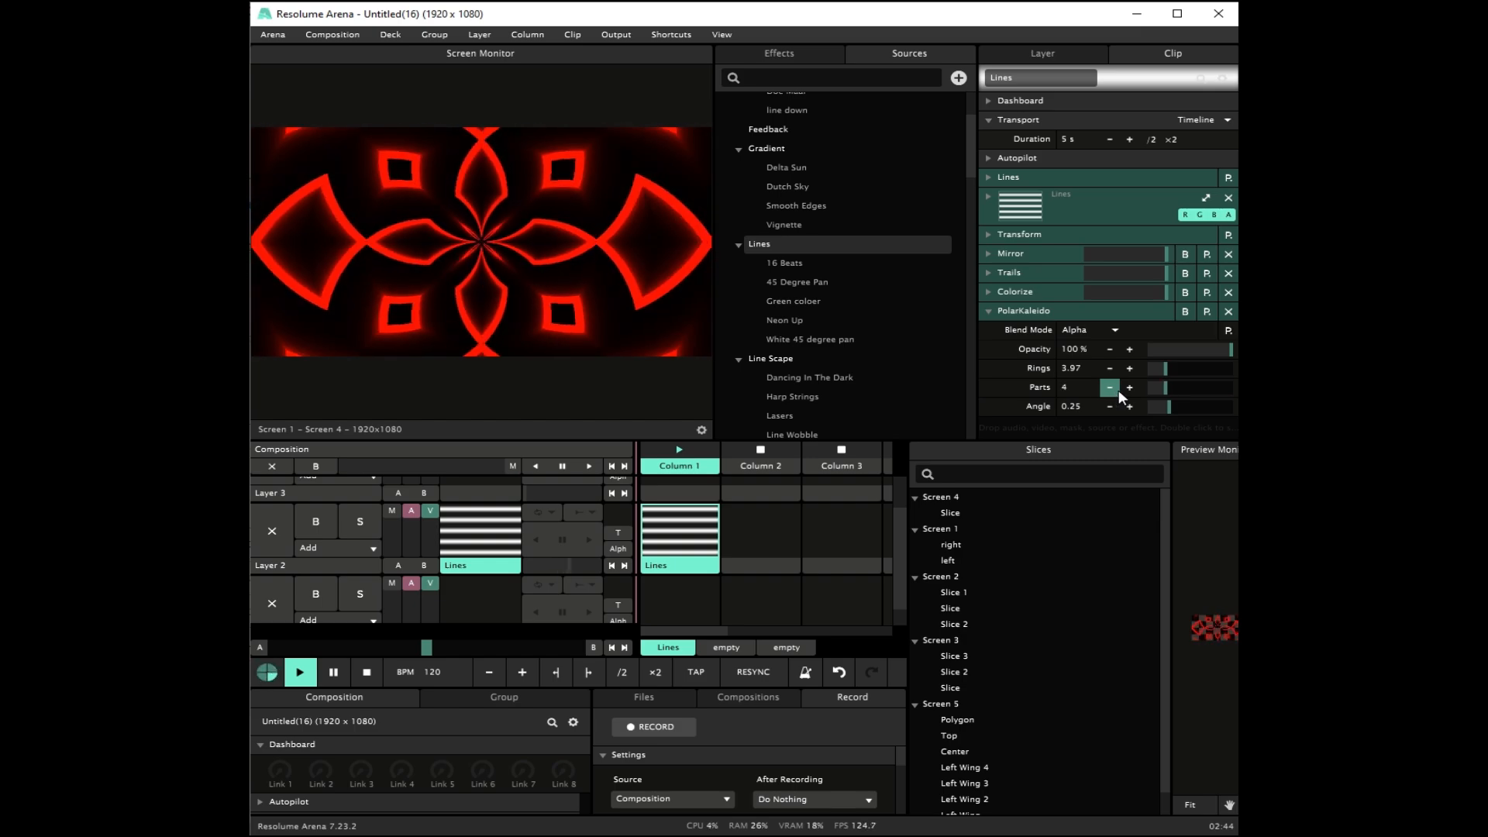
double_click(1068, 369)
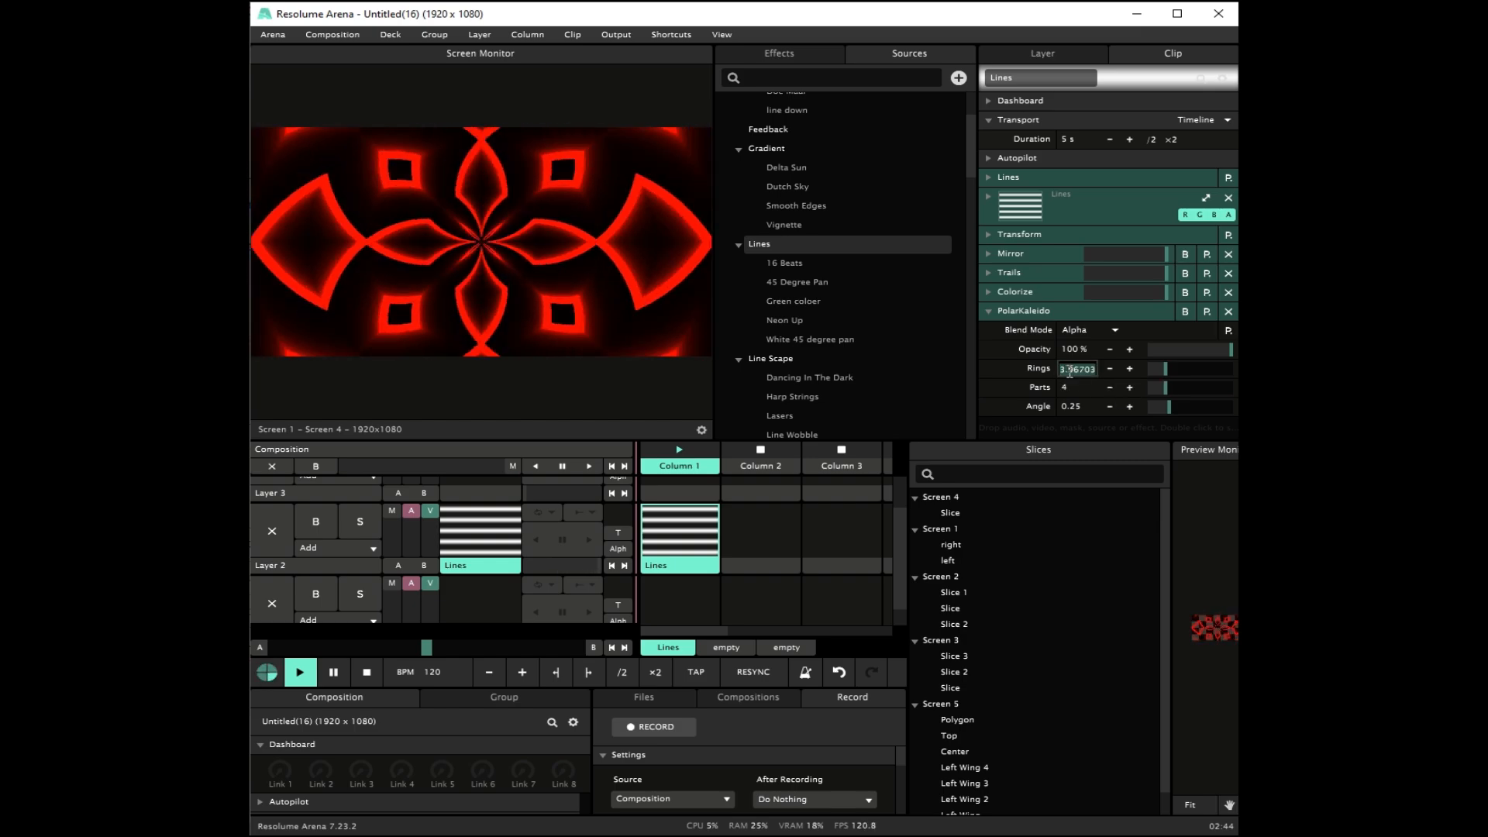
type("4")
key("Return")
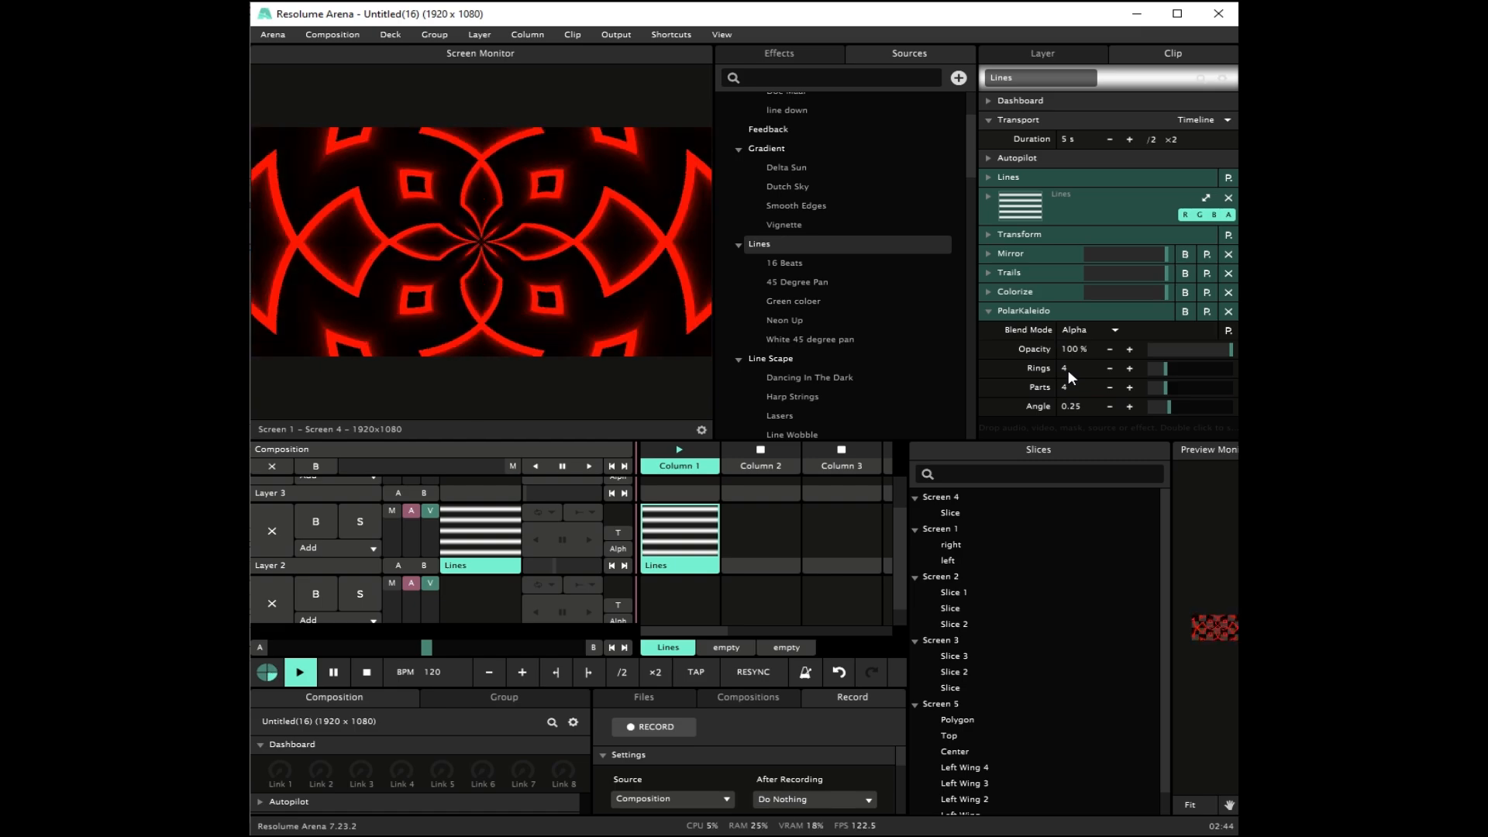
Step: Try the JitterBug blend mode on PolarKaleido with the opacity at 50%
left_click(1091, 332)
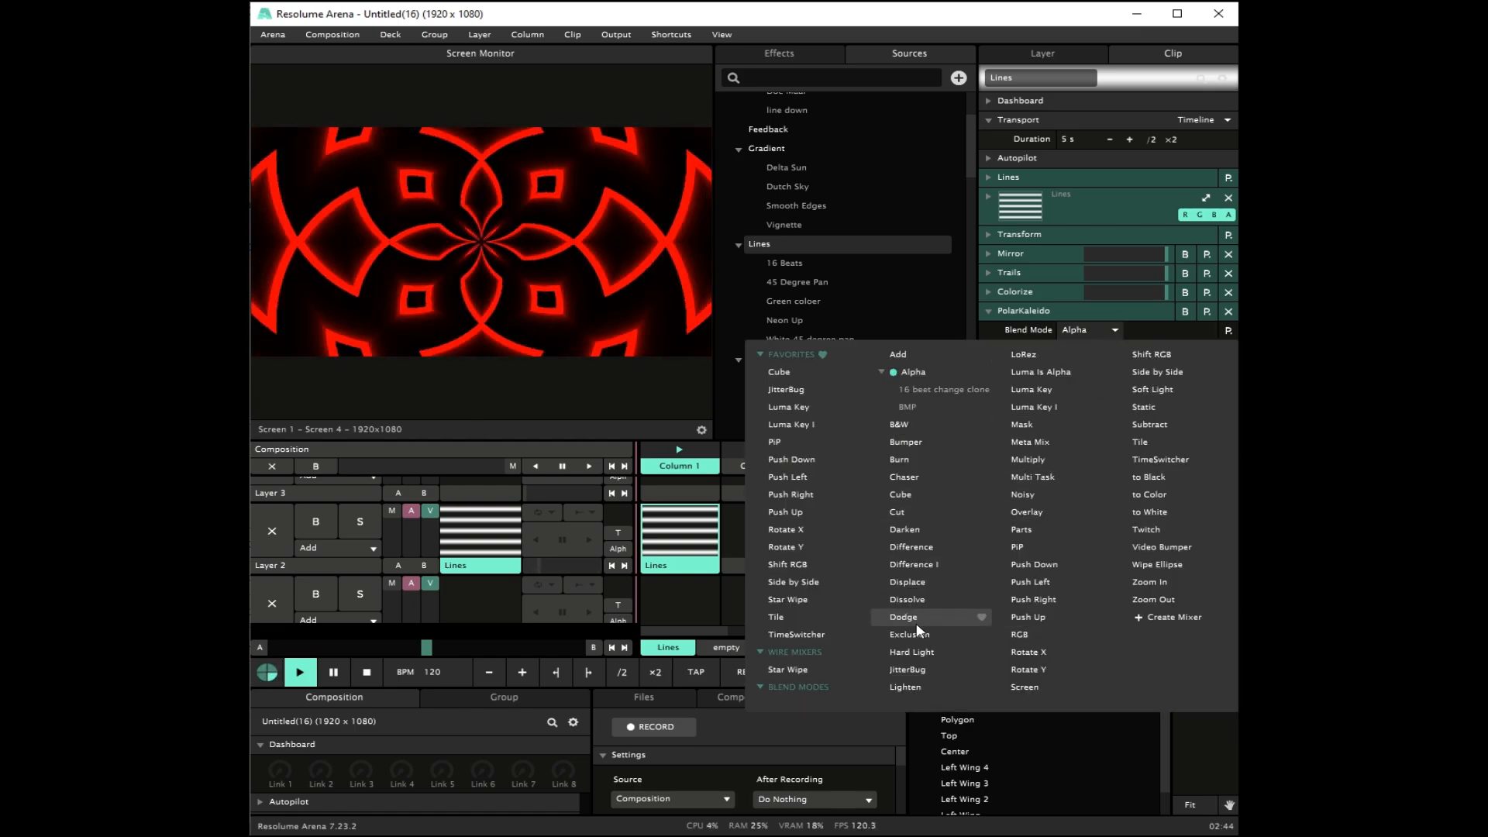
left_click(924, 669)
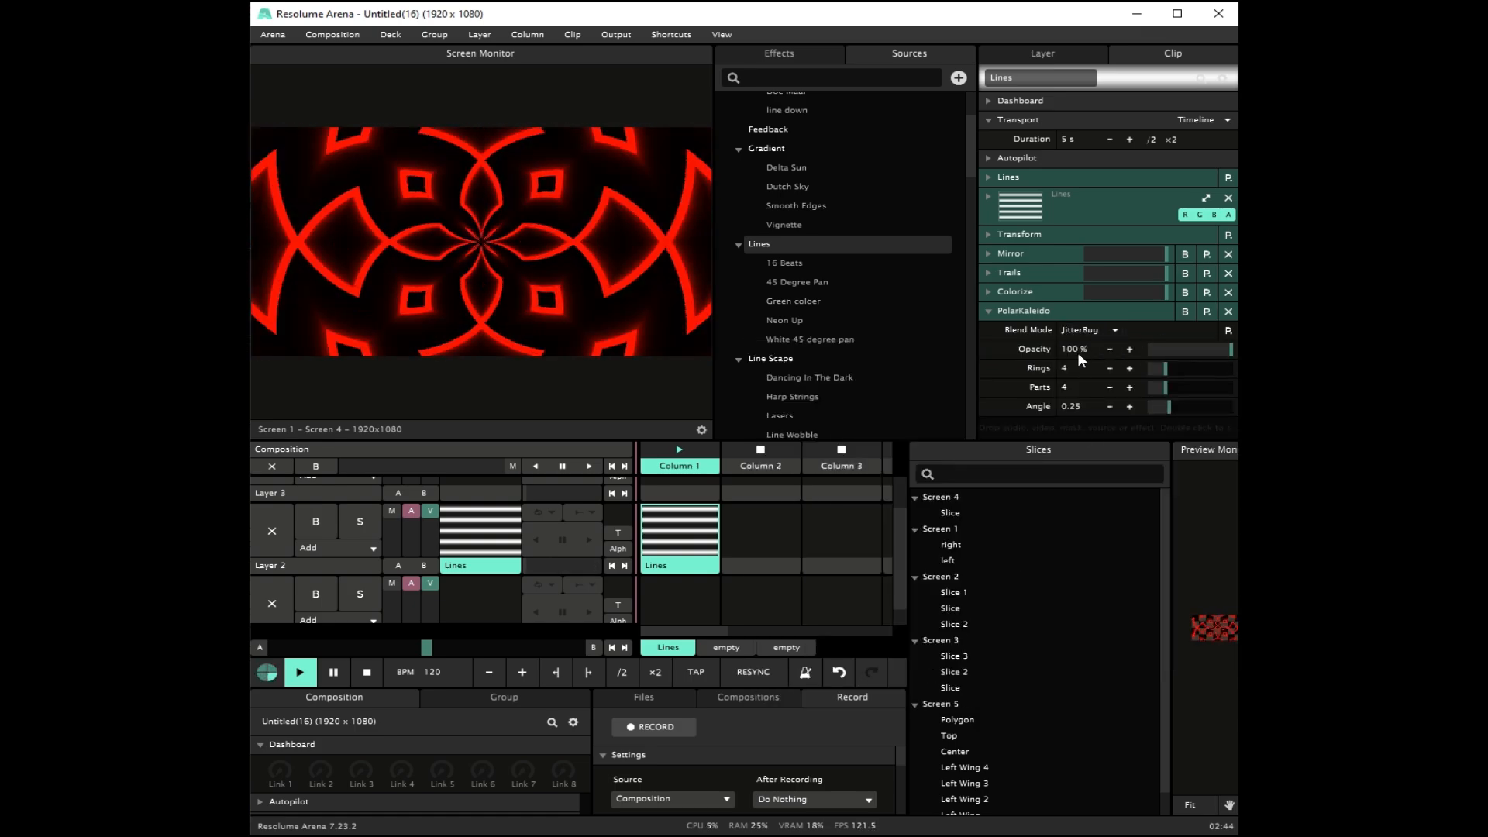
type("50")
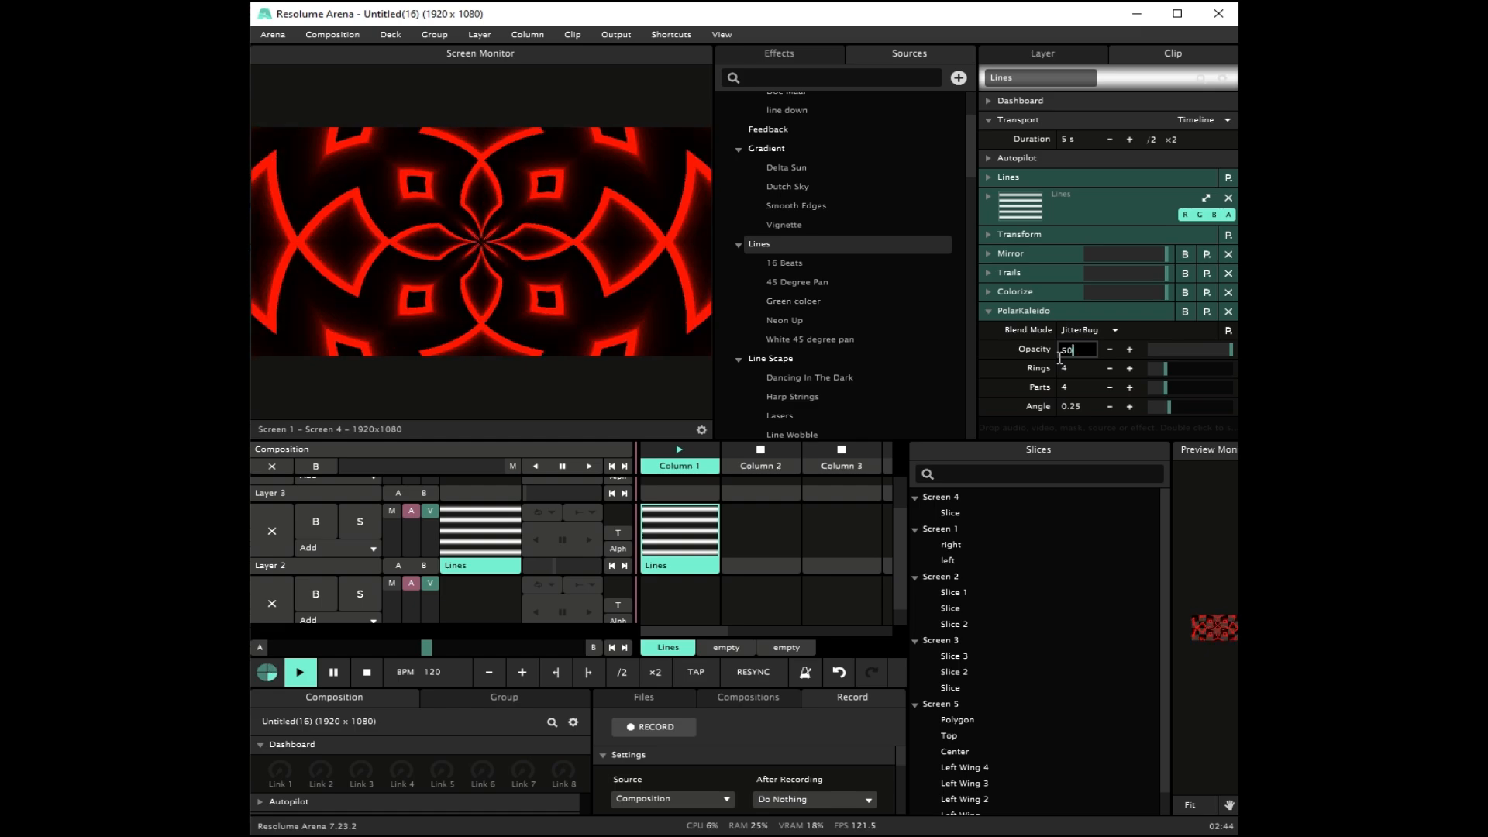
key("Return")
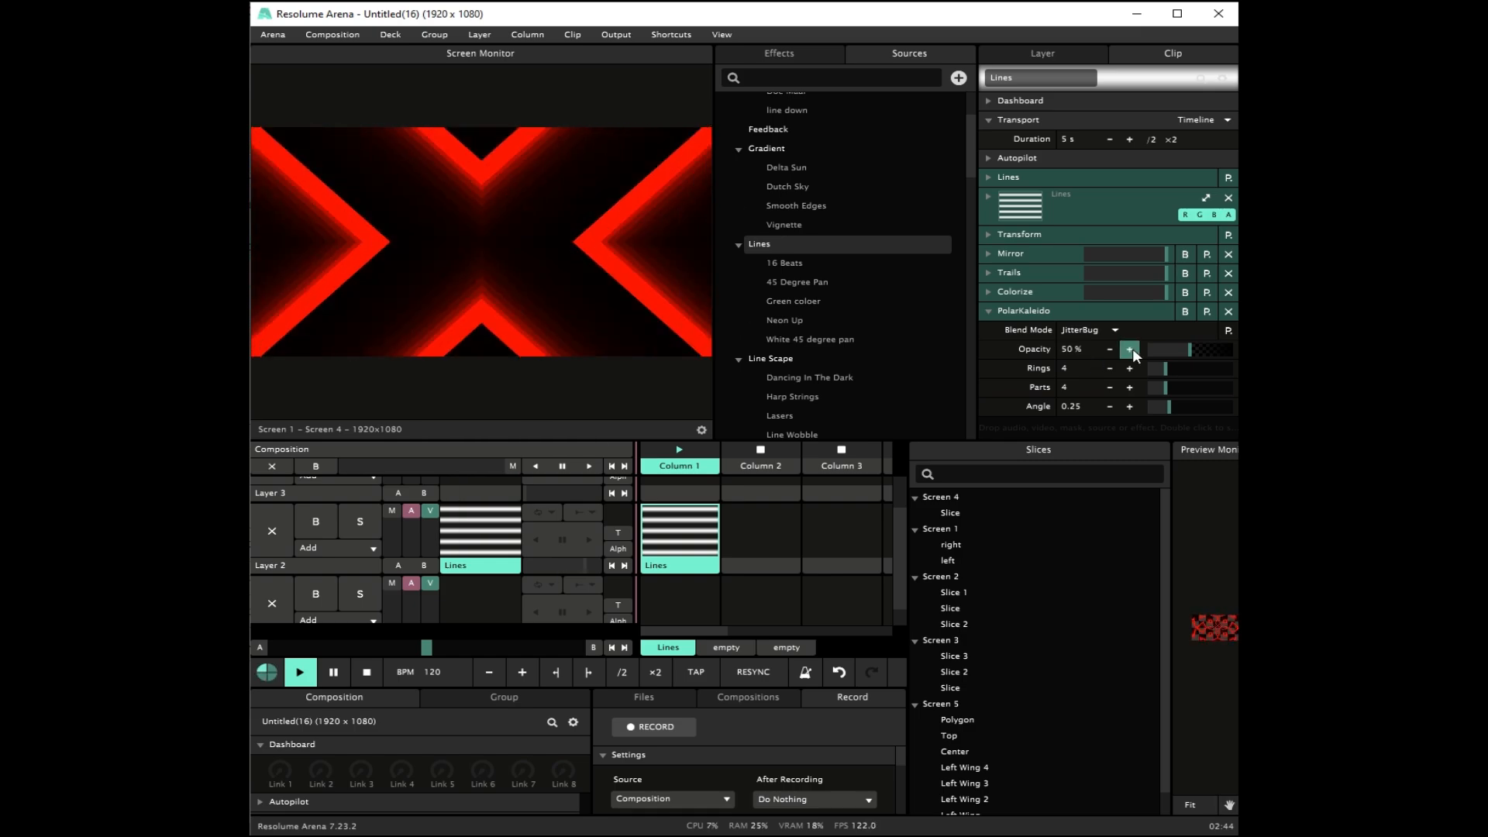
Step: Try the Cube blend mode on PolarKaleido at about 54% opacity, then reset the opacity to 100%
left_click(1085, 331)
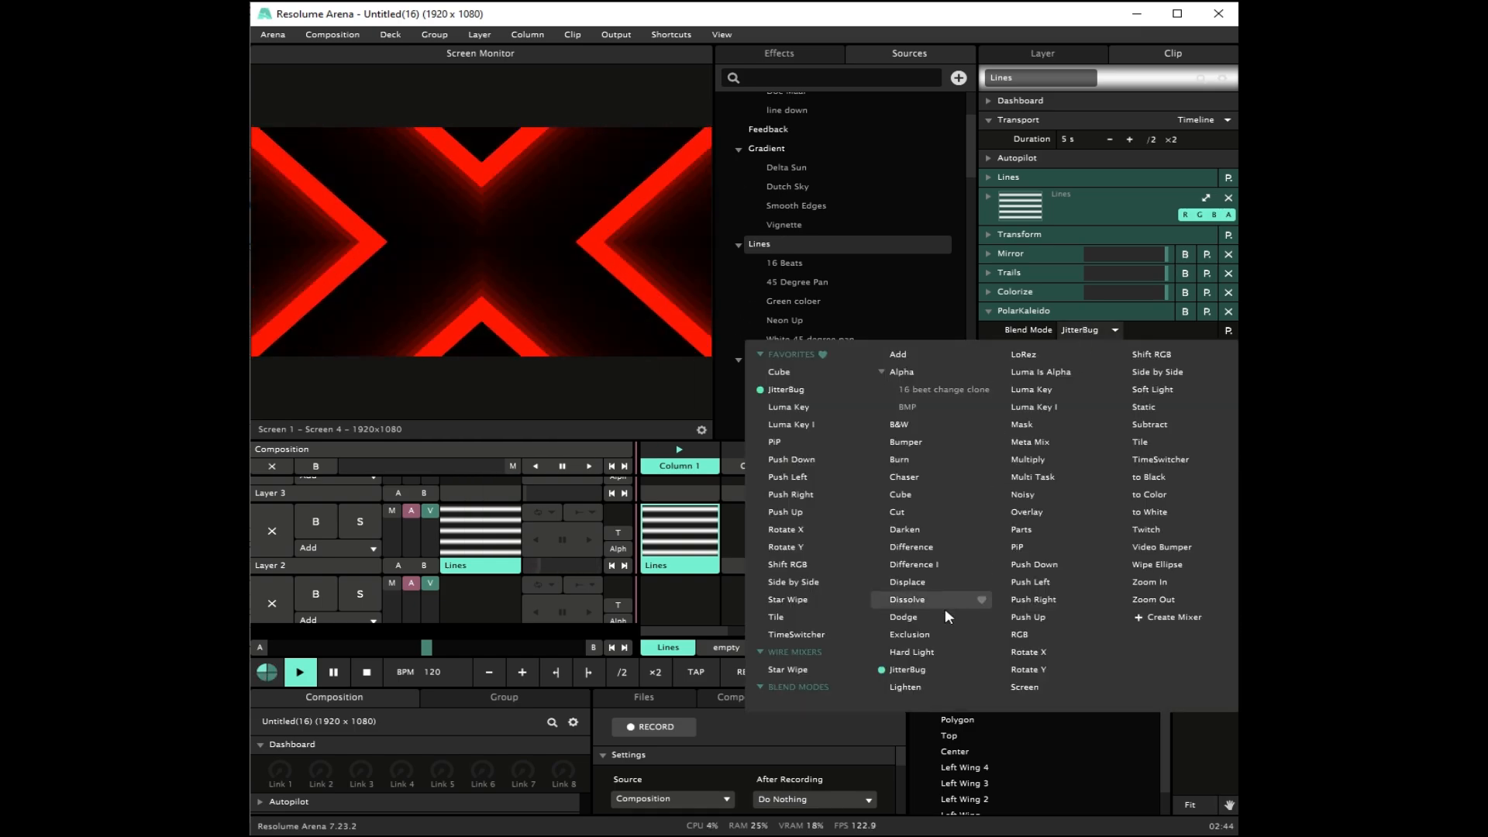
left_click(923, 499)
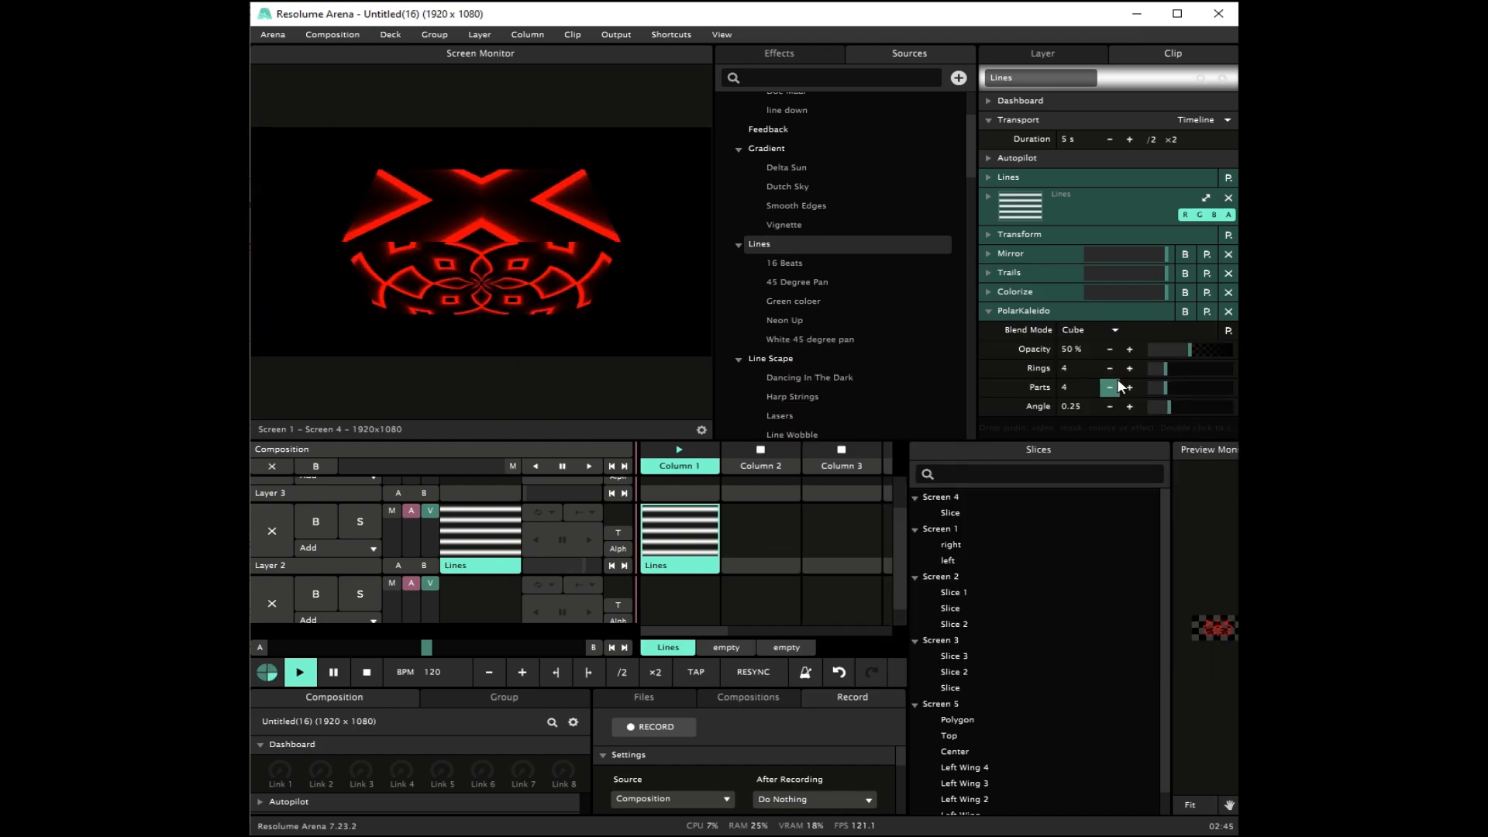
mouse_move(1190, 352)
left_mouse_down()
mouse_move(1160, 352)
mouse_move(1221, 354)
mouse_move(1194, 354)
left_mouse_up()
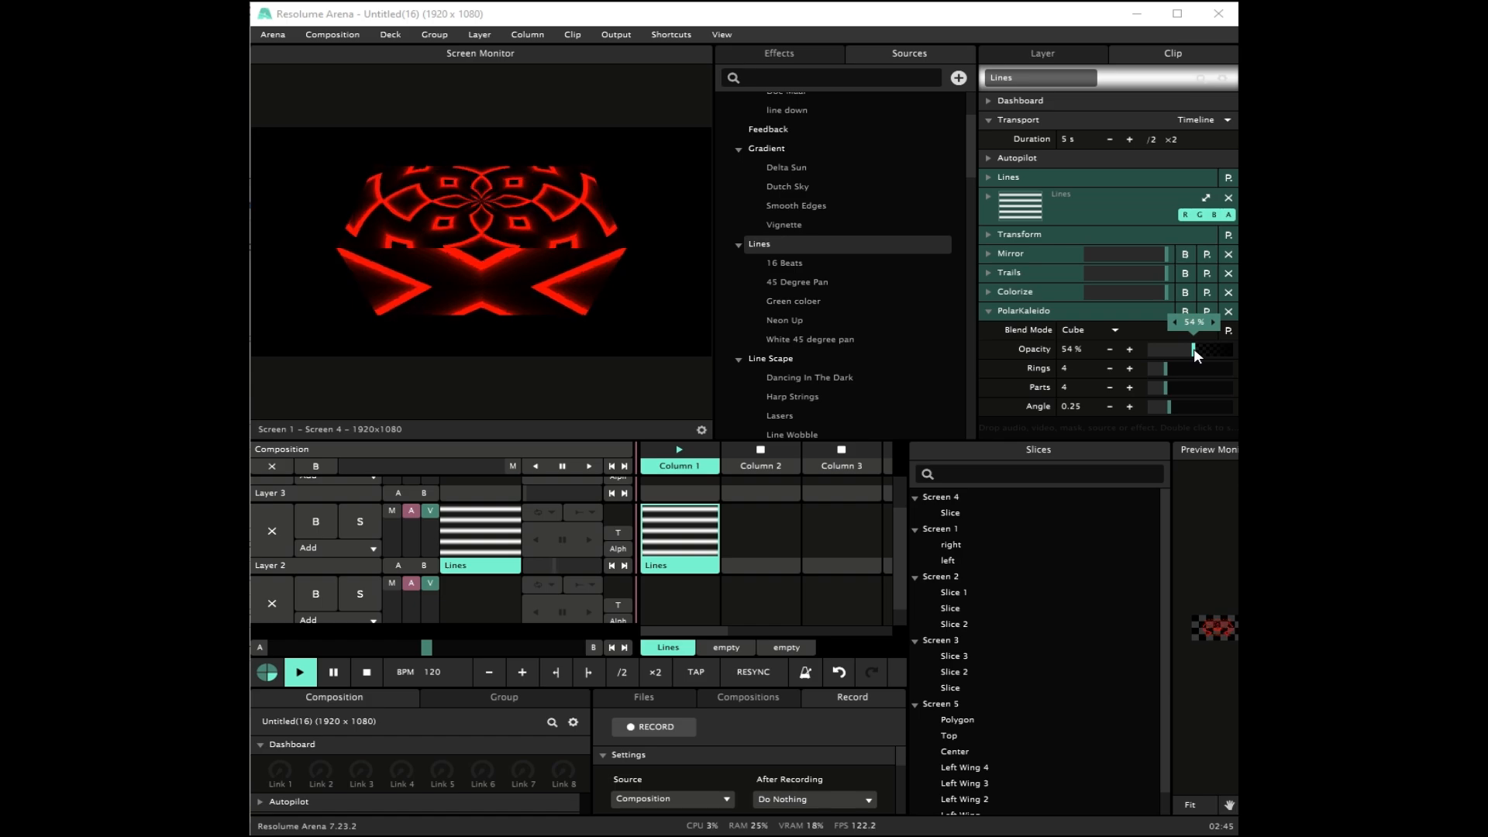
double_click(1194, 349)
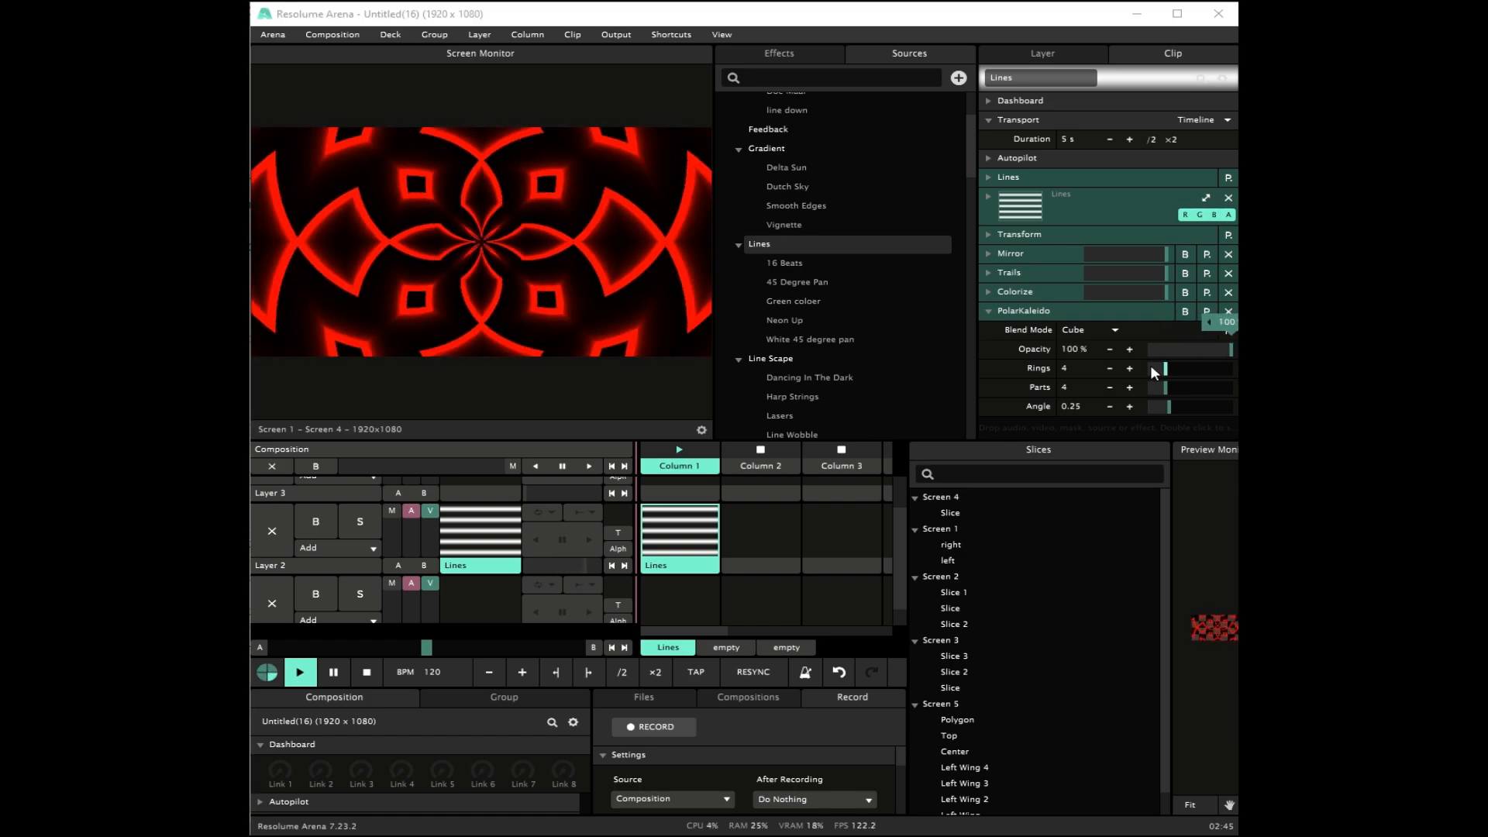
Step: Try the Zoom In blend mode on PolarKaleido and test it by varying the opacity
left_click(1115, 332)
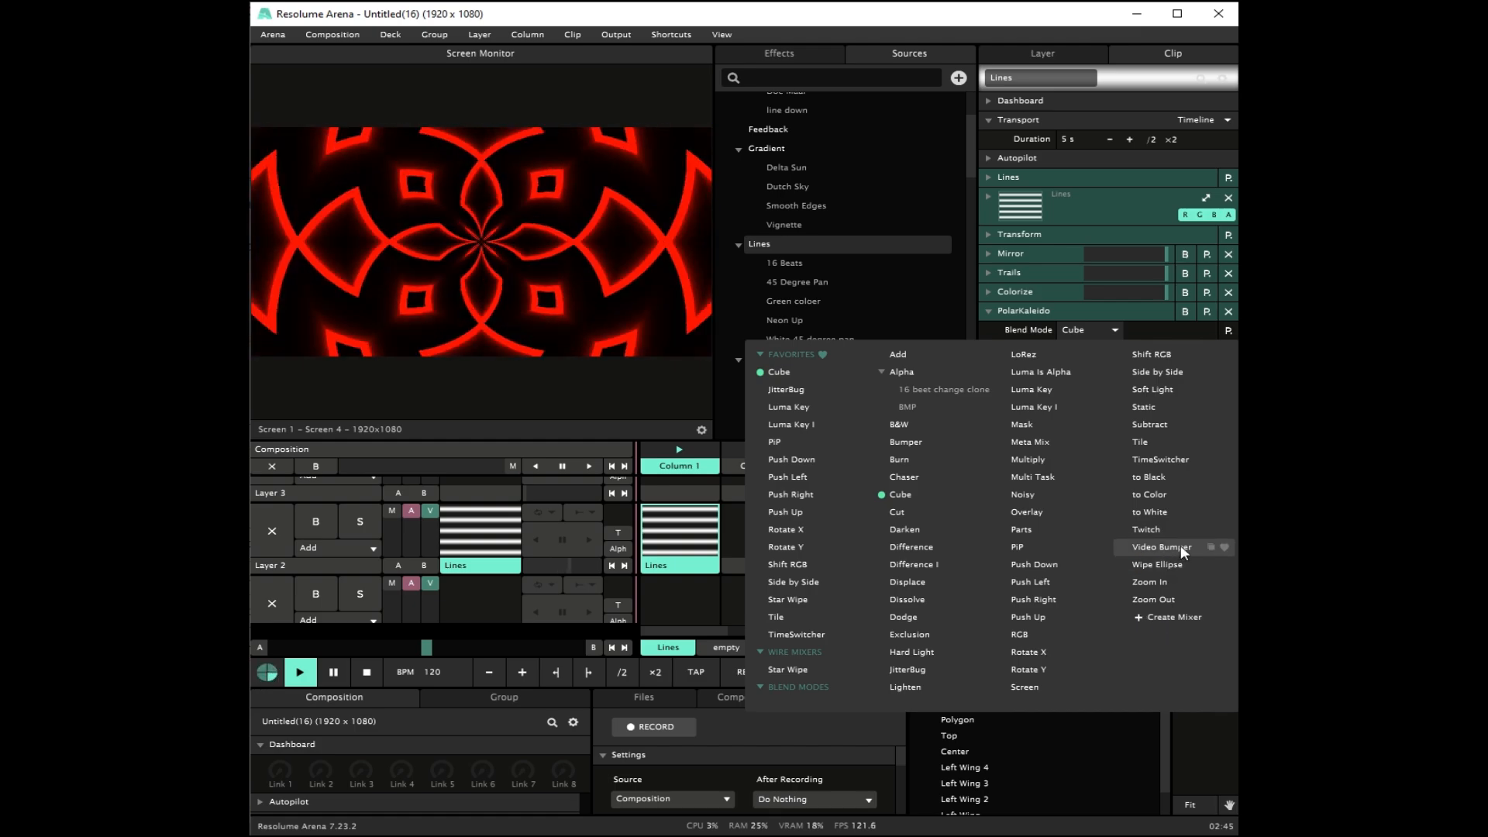
left_click(1165, 583)
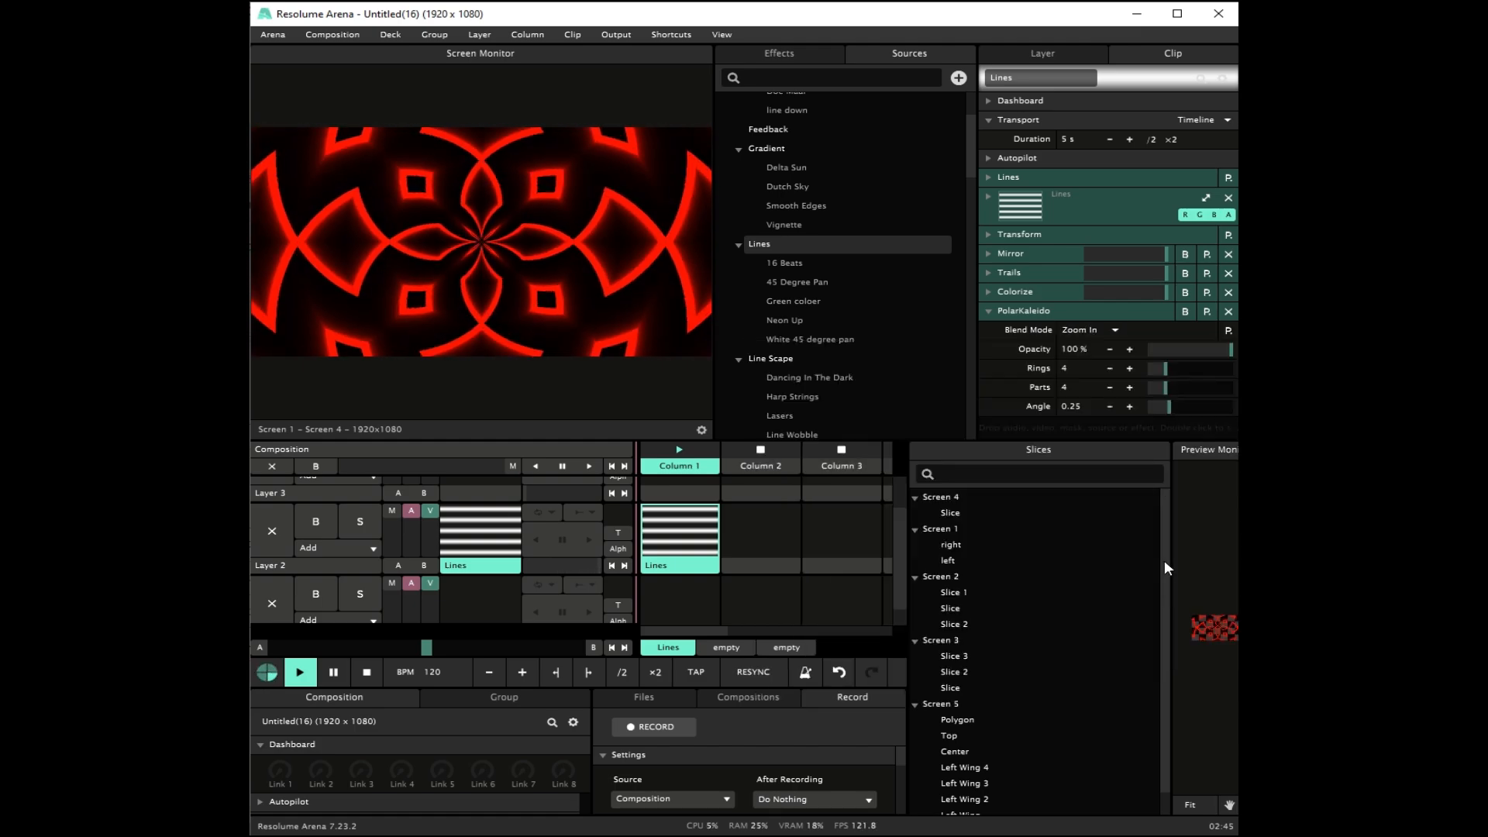
mouse_move(1231, 357)
left_mouse_down()
mouse_move(1183, 353)
mouse_move(1233, 352)
left_mouse_up()
Step: Blend PolarKaleido with the Subtract mode at about 48% opacity, then collapse the effect
left_click(1108, 332)
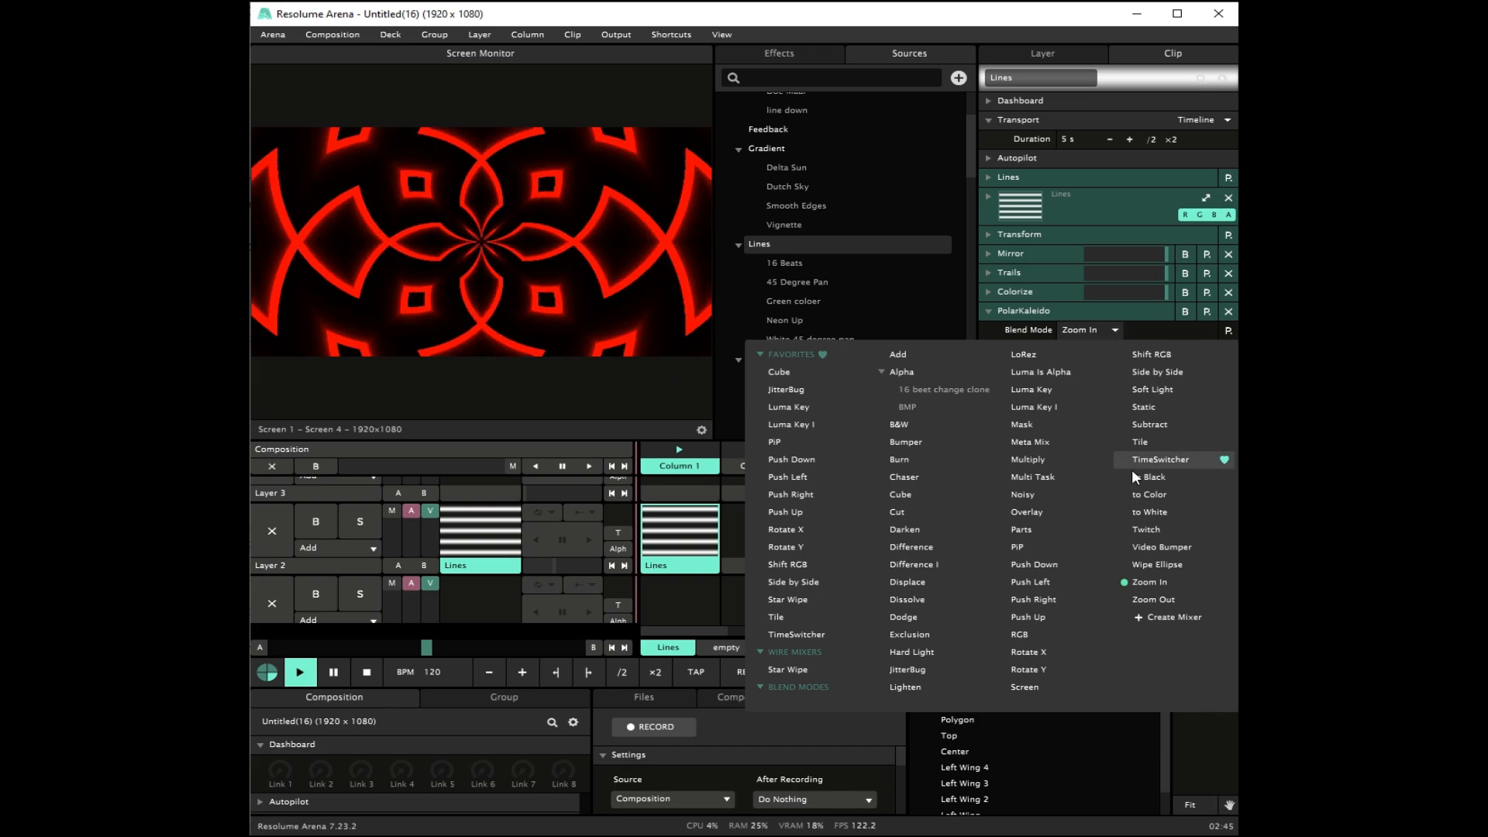
left_click(1159, 426)
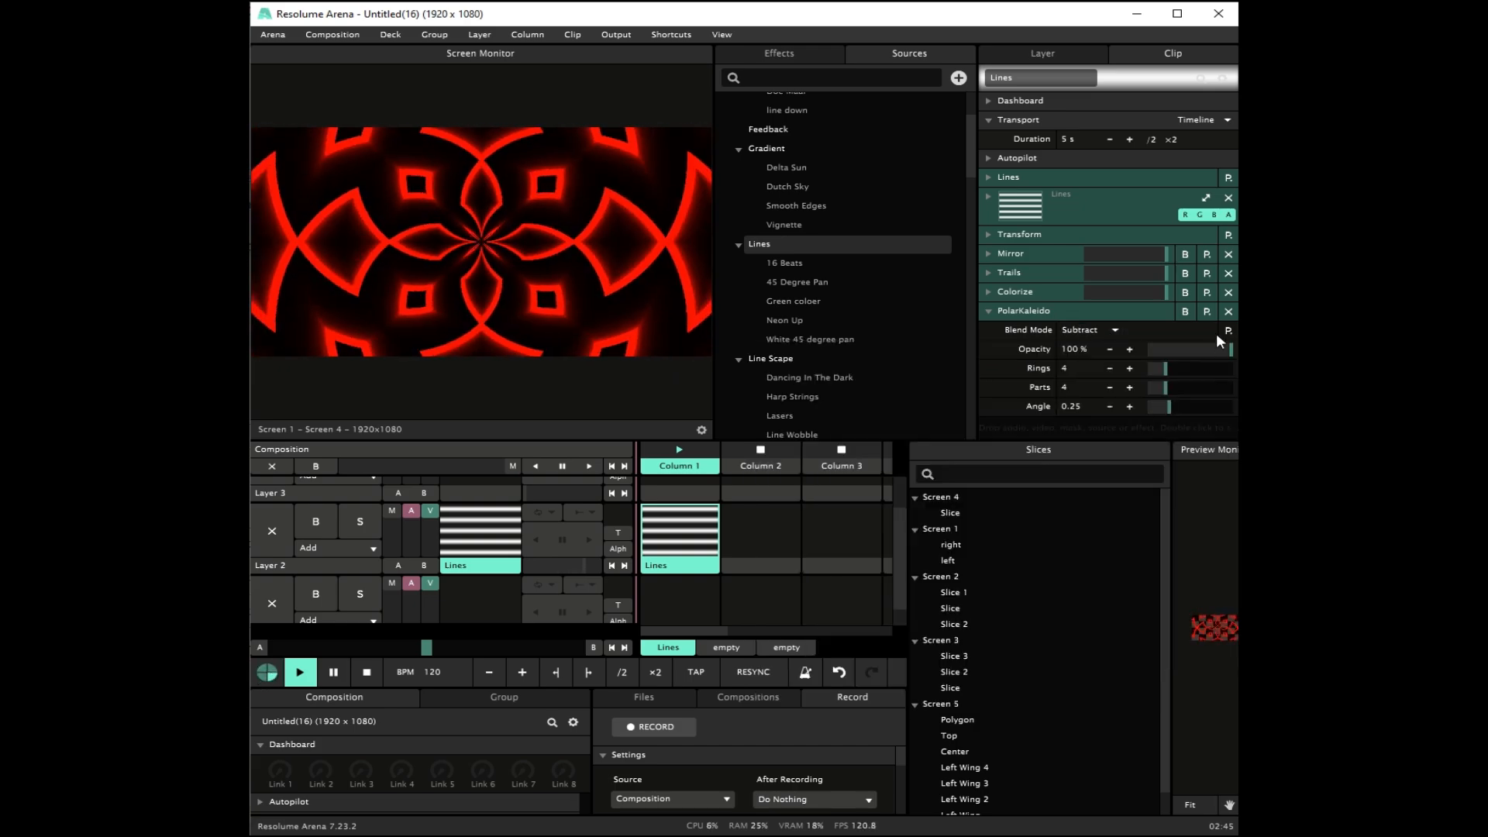
left_click_drag(1231, 351, 1189, 351)
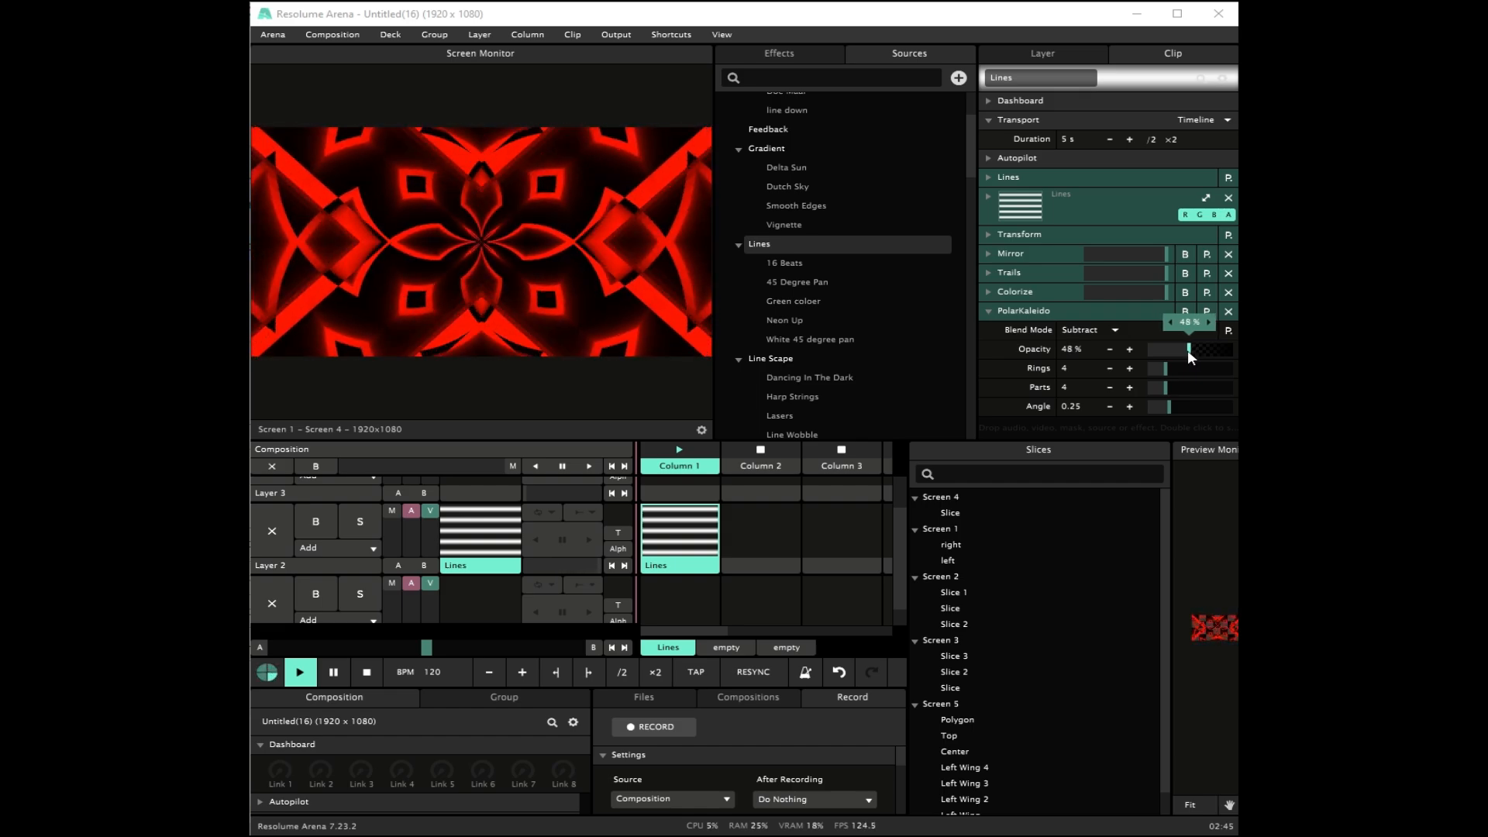
left_click(985, 310)
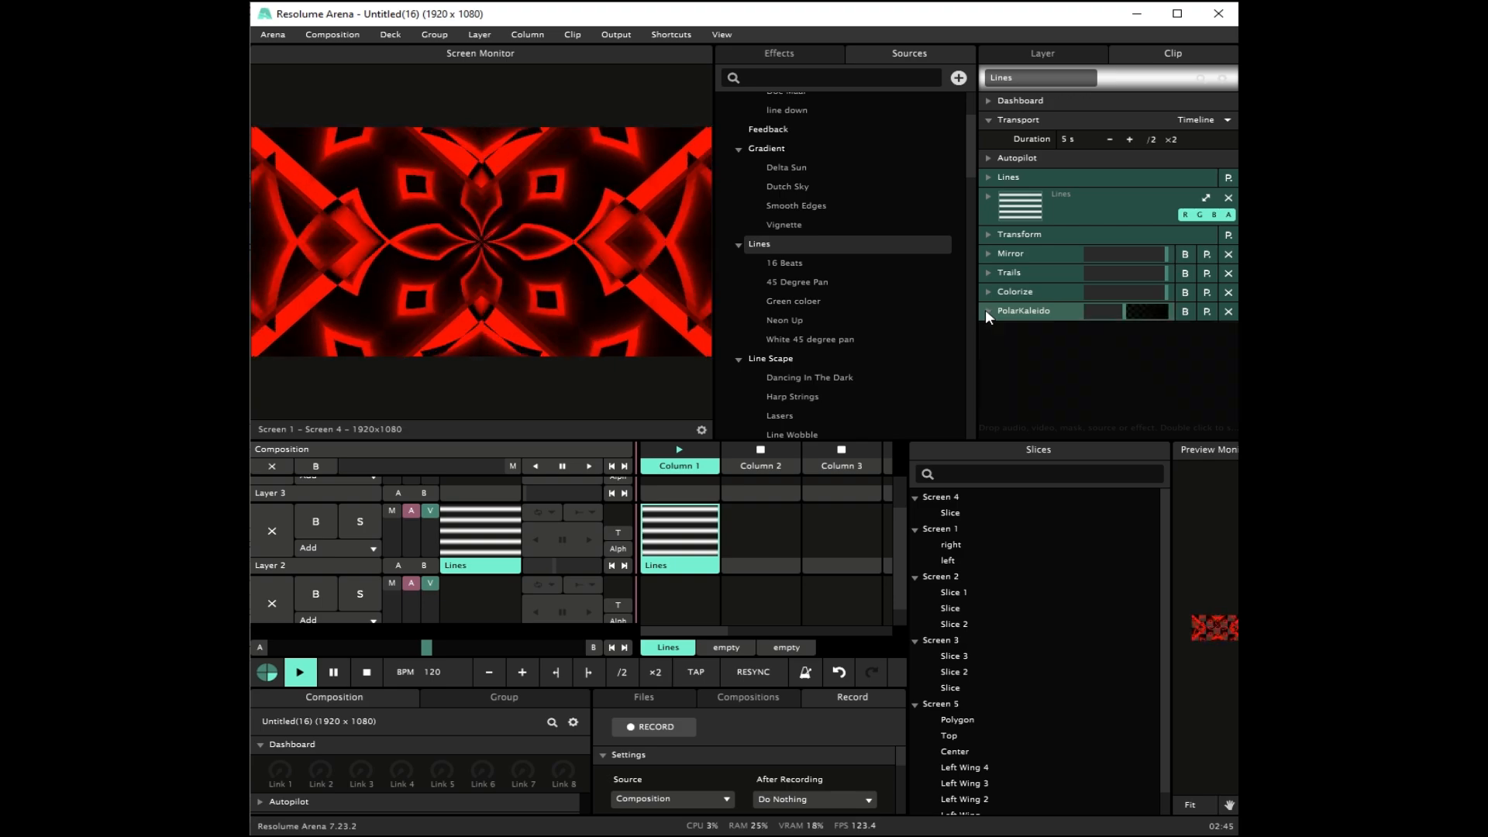
Step: Expand the Lines source parameters and apply the Saw preset to the Position envelope
left_click(1000, 195)
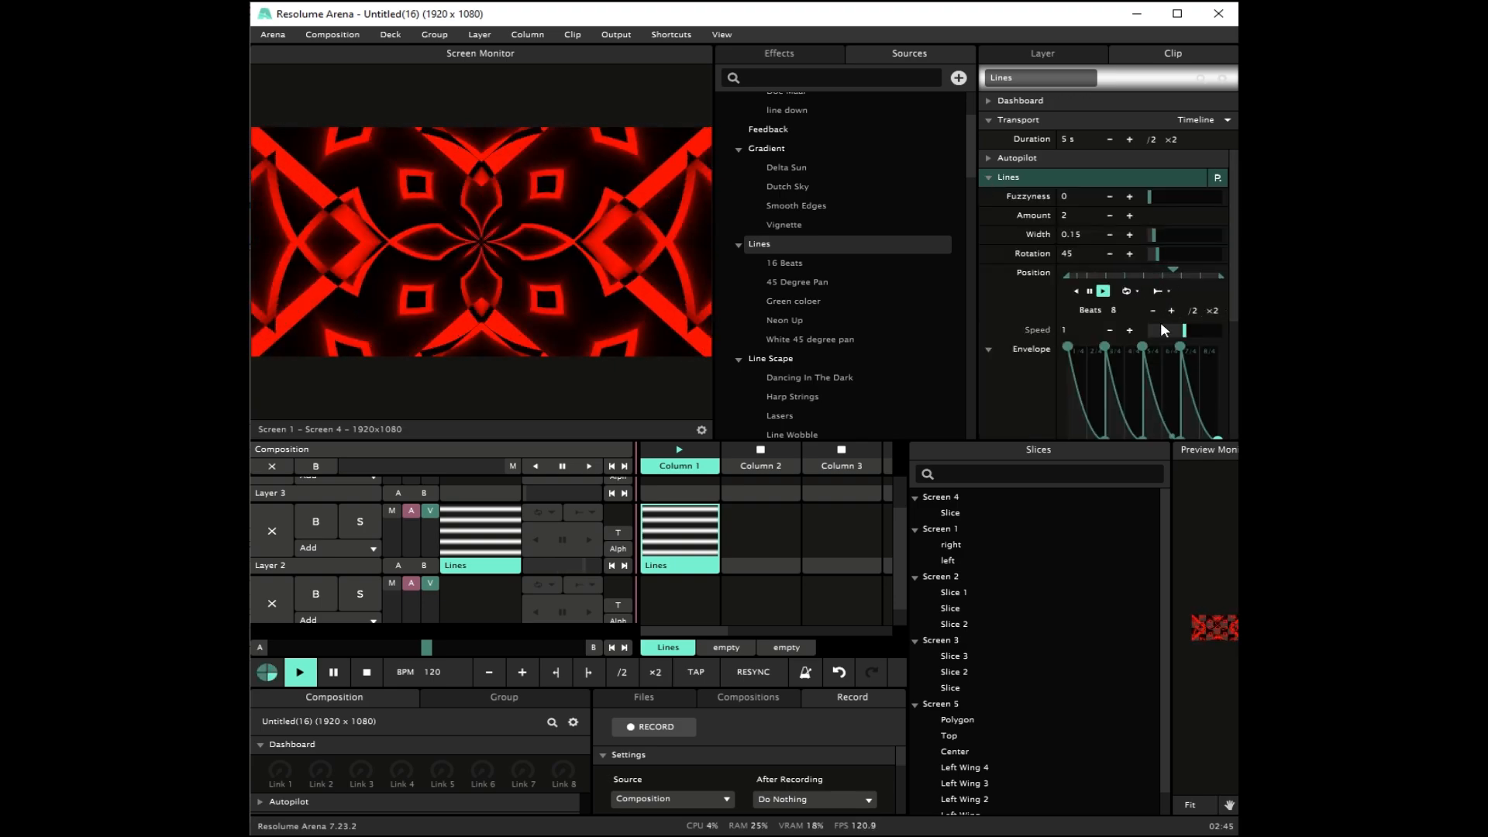
scroll(1178, 352, "down", 2)
left_click(1202, 387)
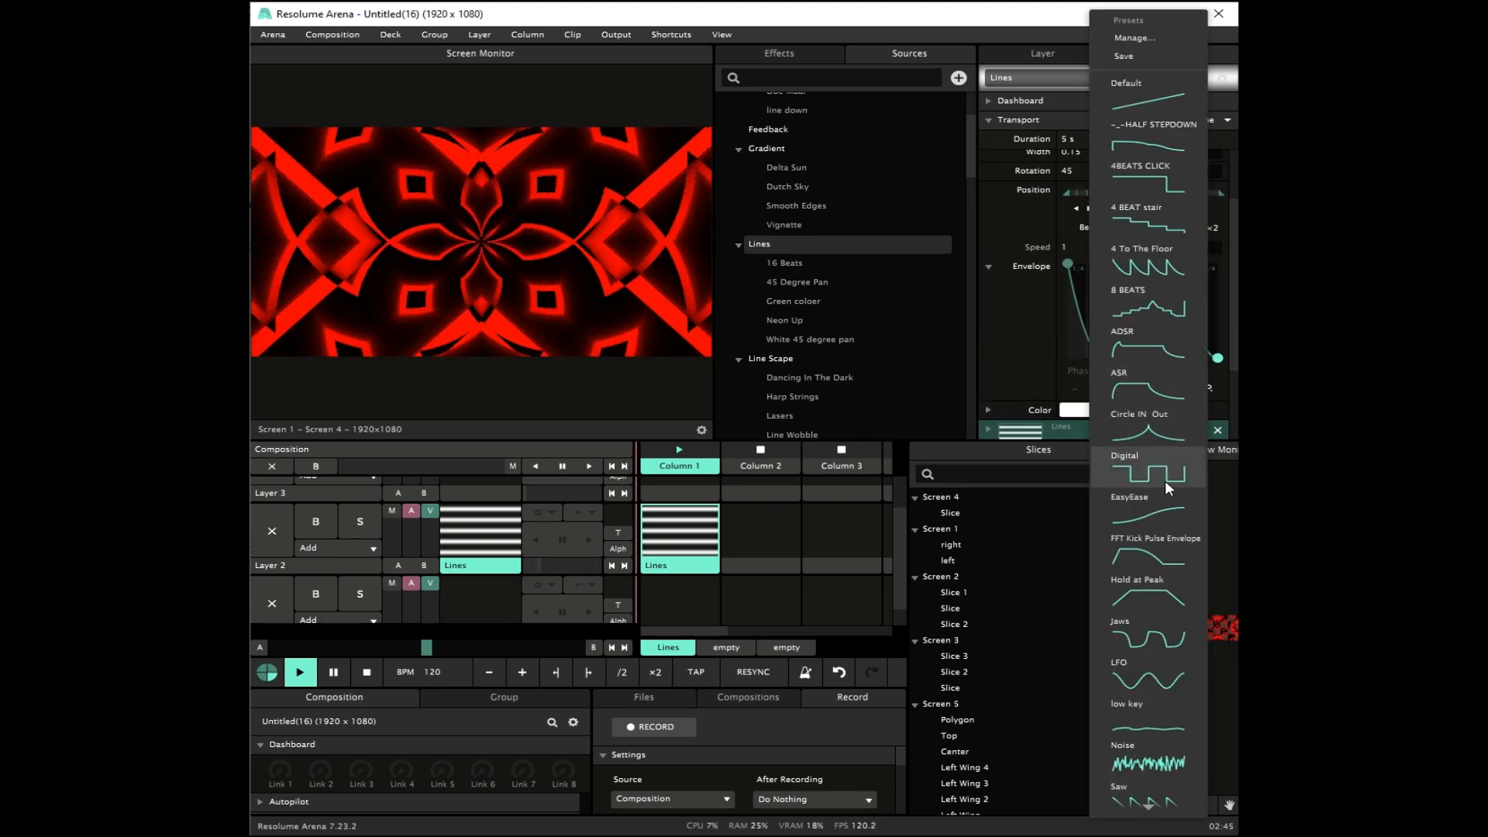
scroll(1174, 422, "down", 3)
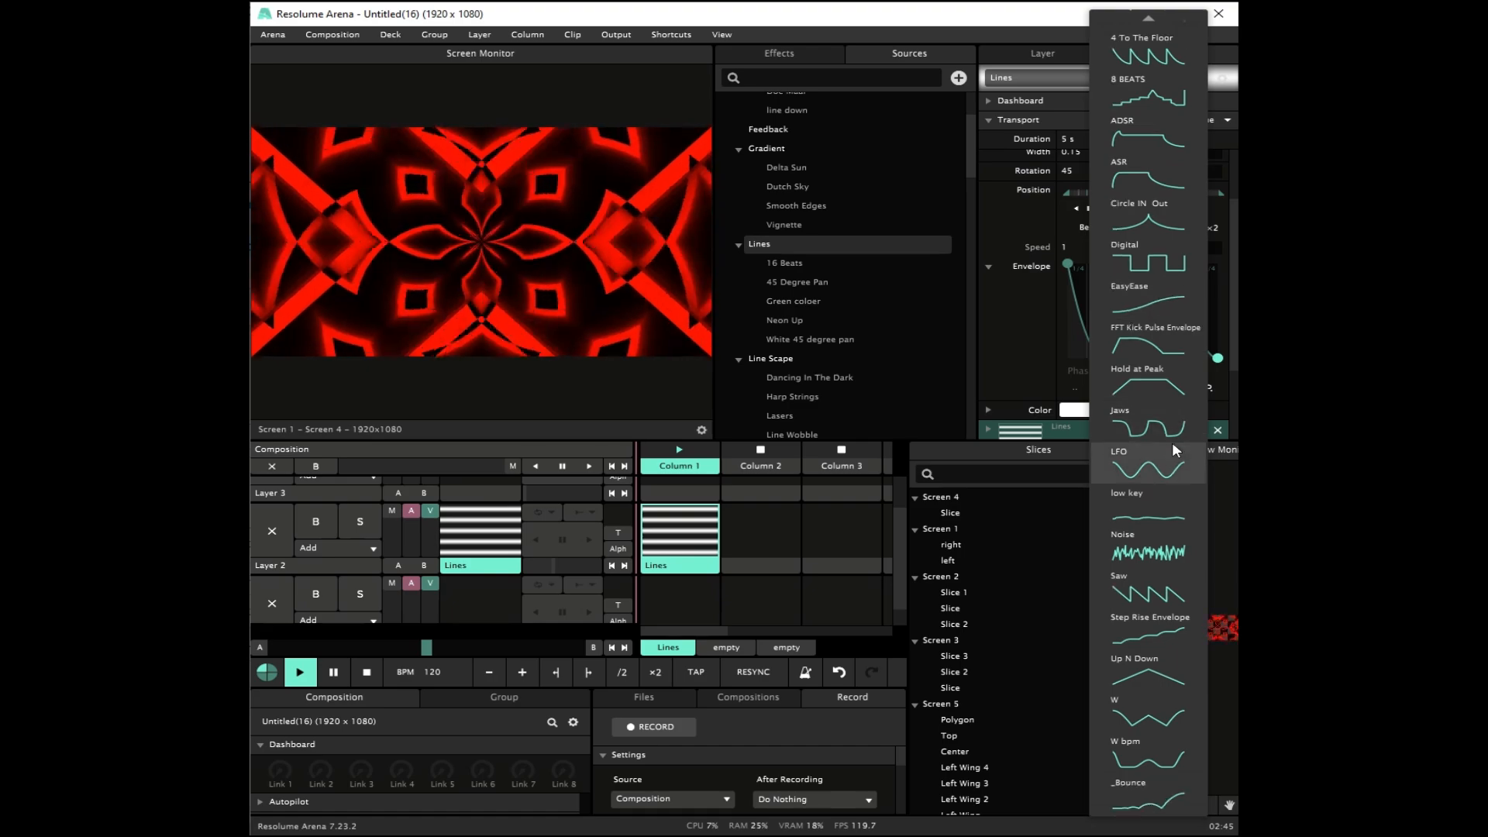
left_click(1146, 594)
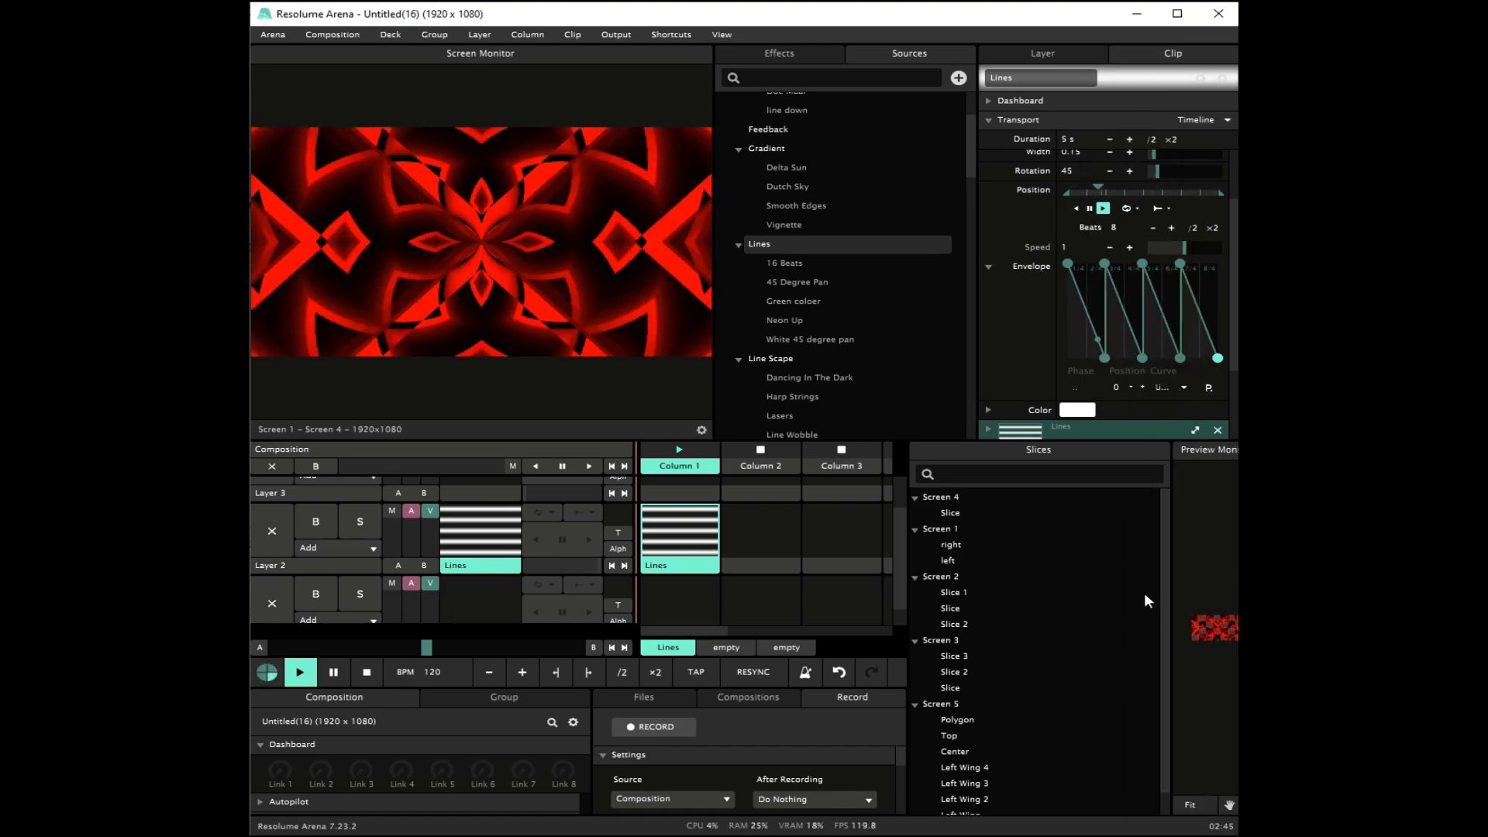
Step: Try a 2-beat length for the Position animation, then set it to 16 beats
left_click(1192, 227)
left_click(1192, 226)
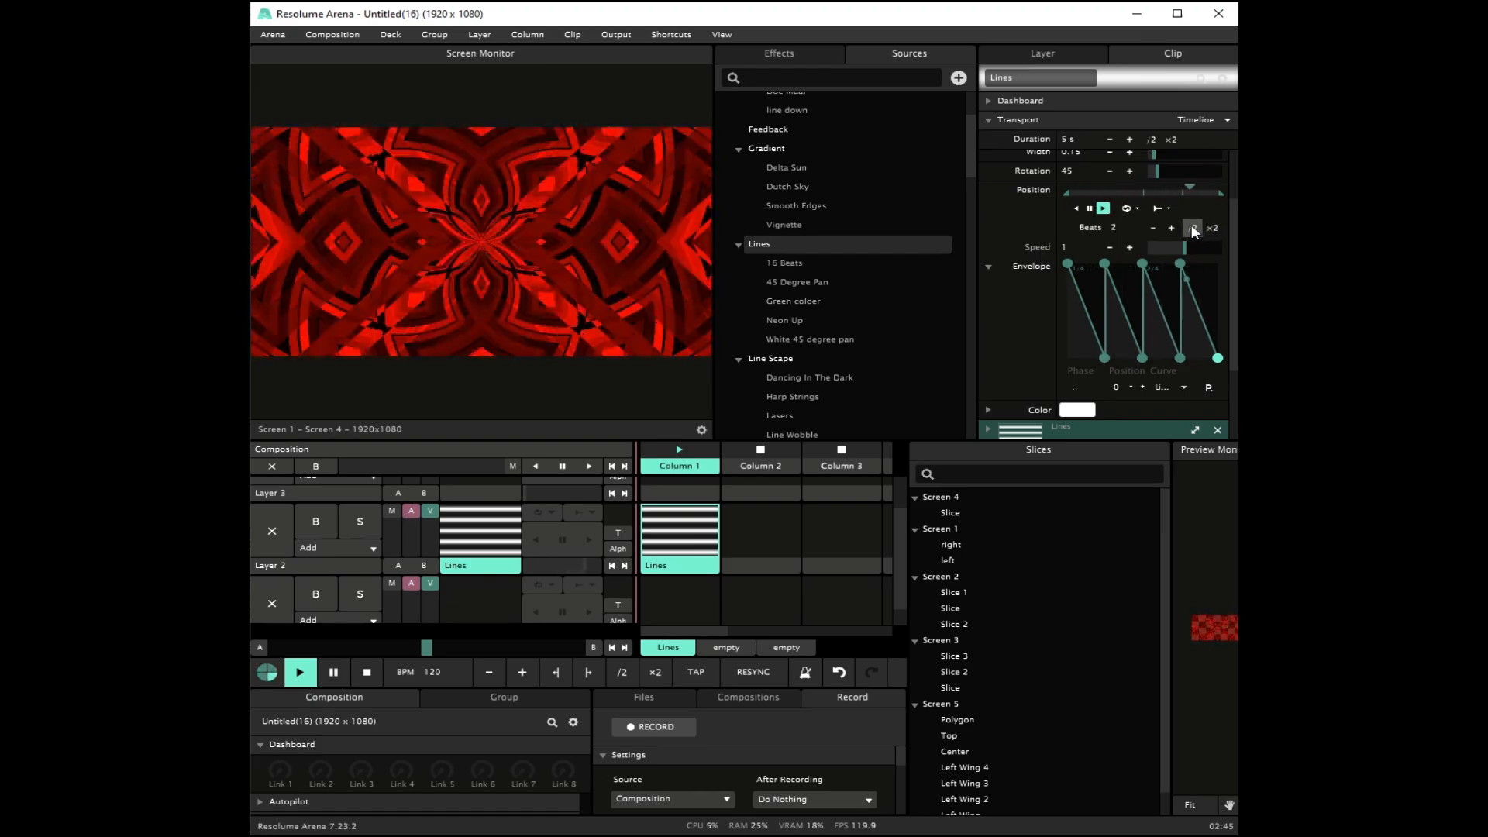
left_click(1213, 228)
left_click(1212, 227)
left_click(1212, 228)
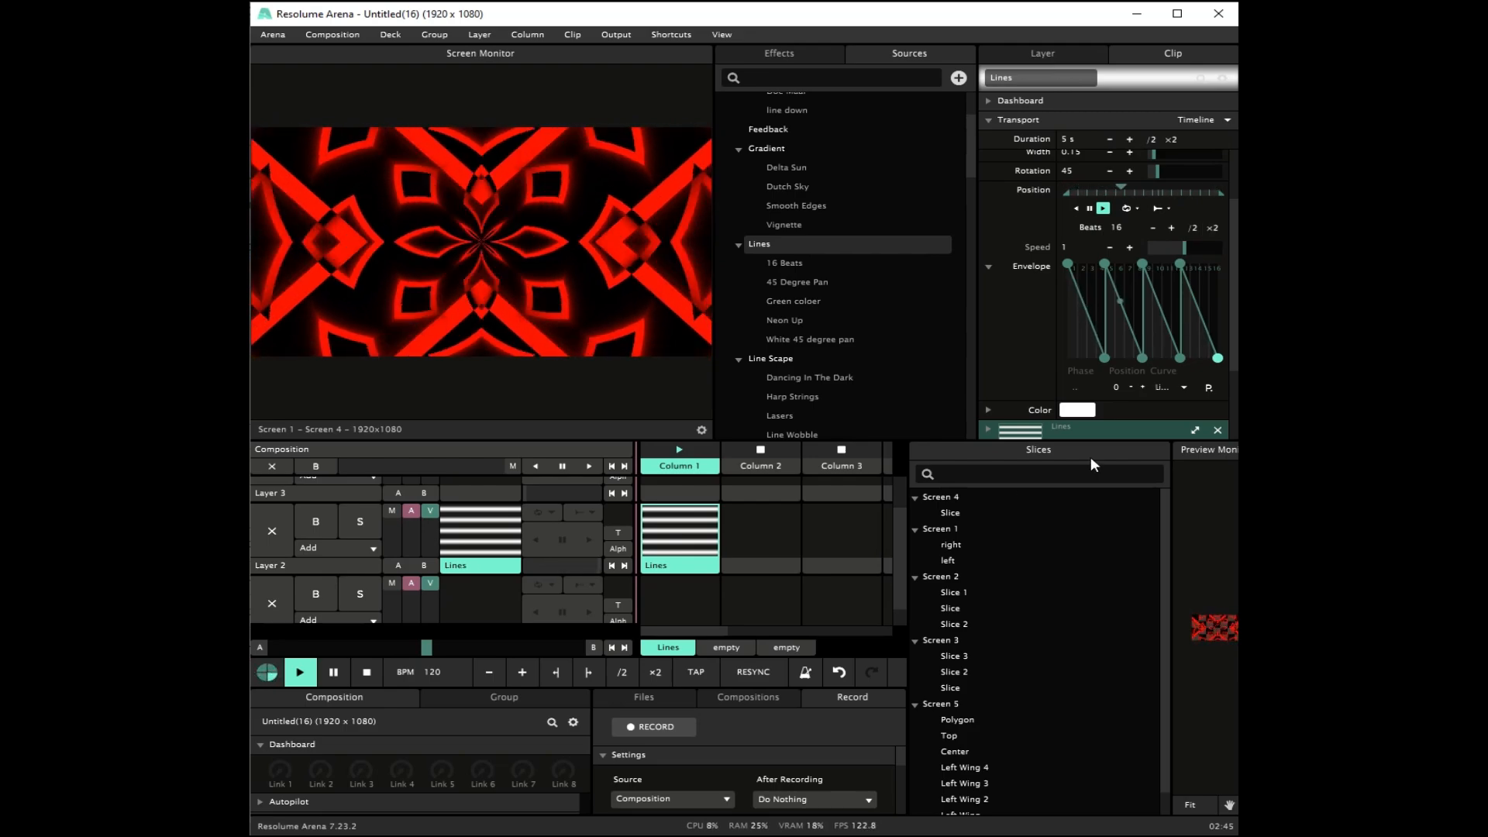
Step: Try showing Screen 4 – Screen 3 in the screen monitor, then switch the monitor to Screen 5
scroll(752, 565, "up", 1)
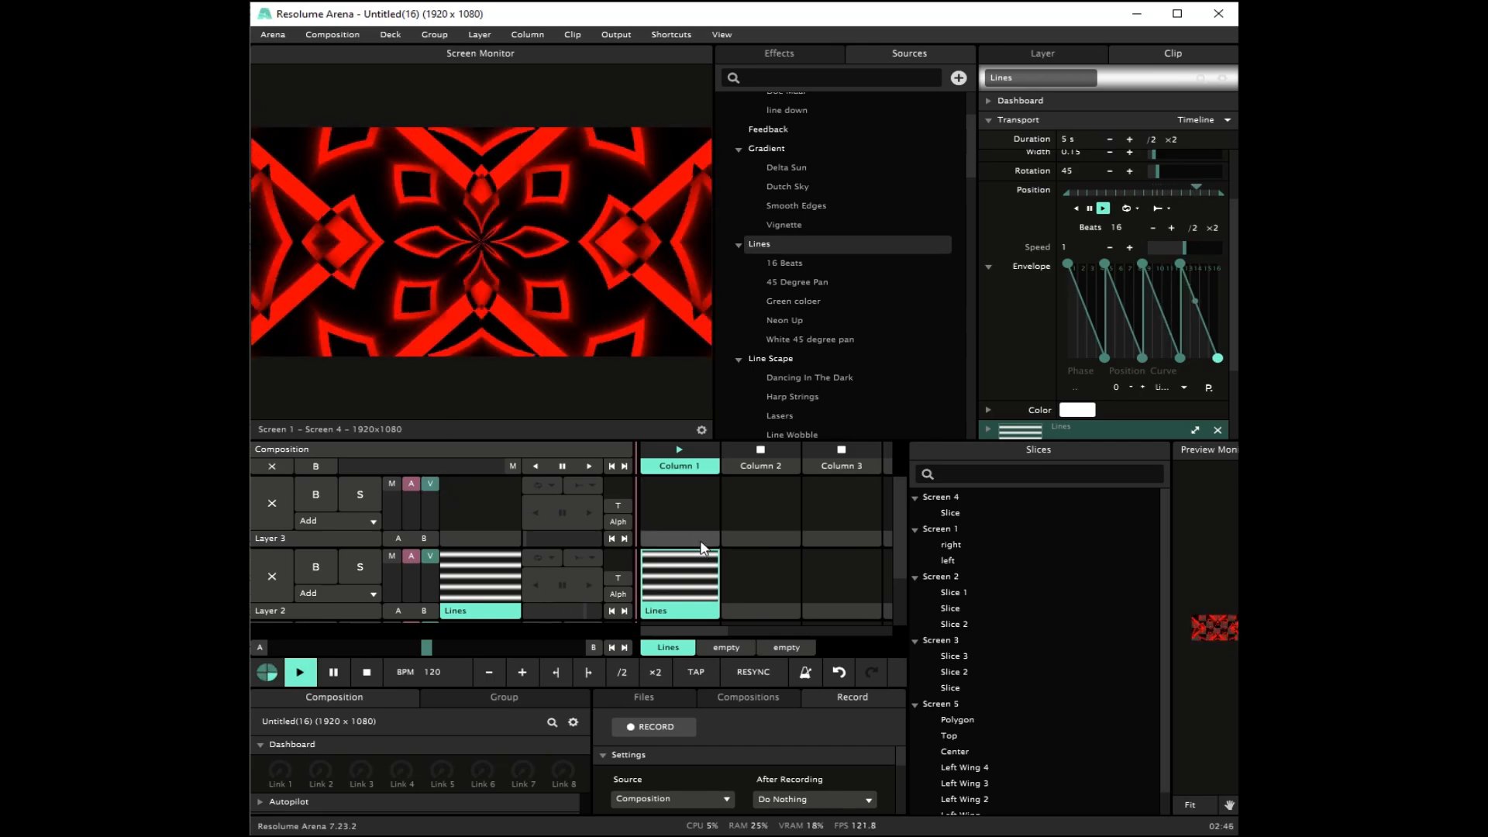
left_click(702, 430)
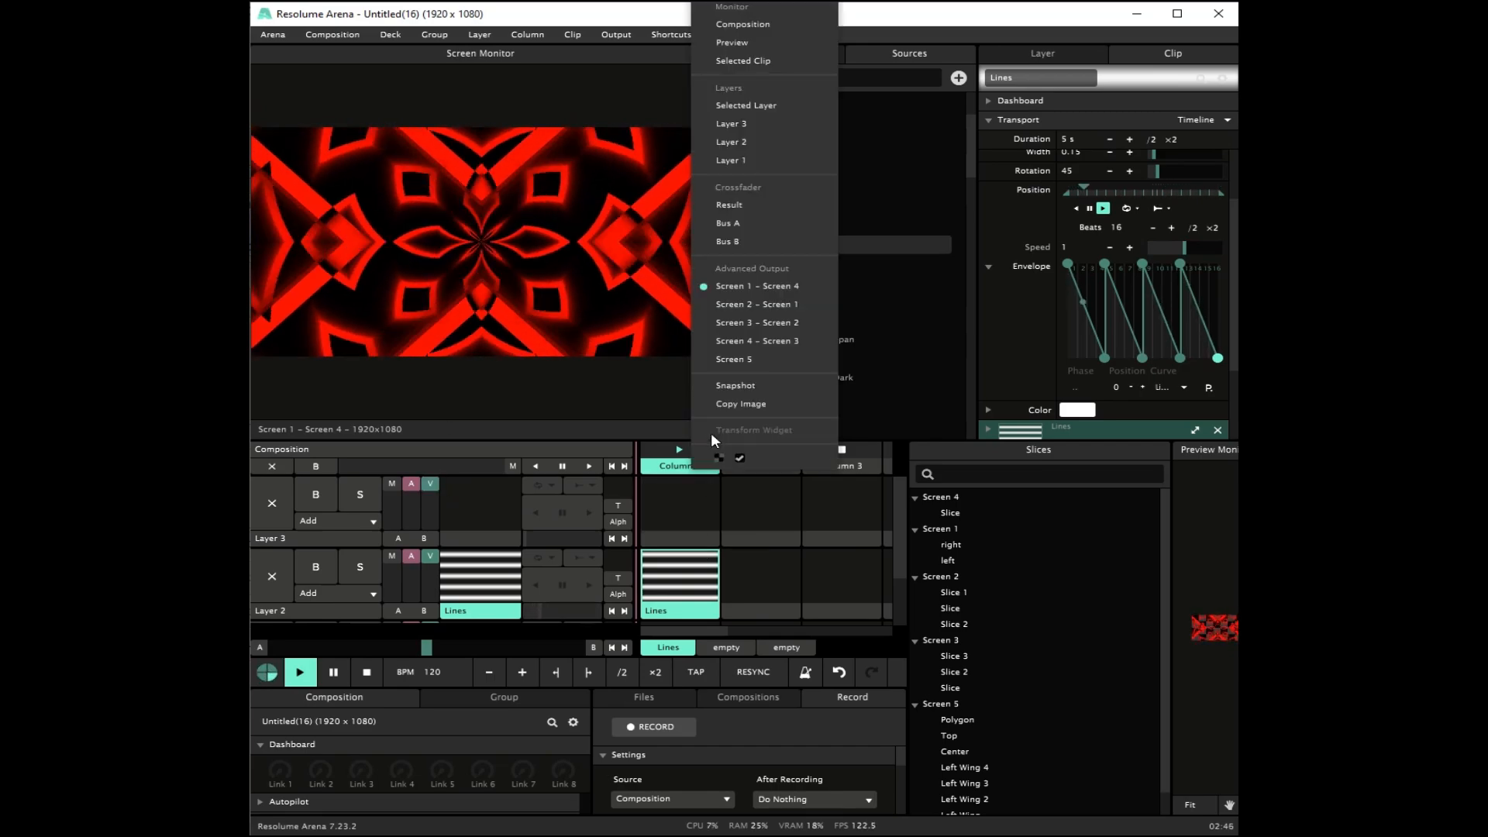
left_click(772, 341)
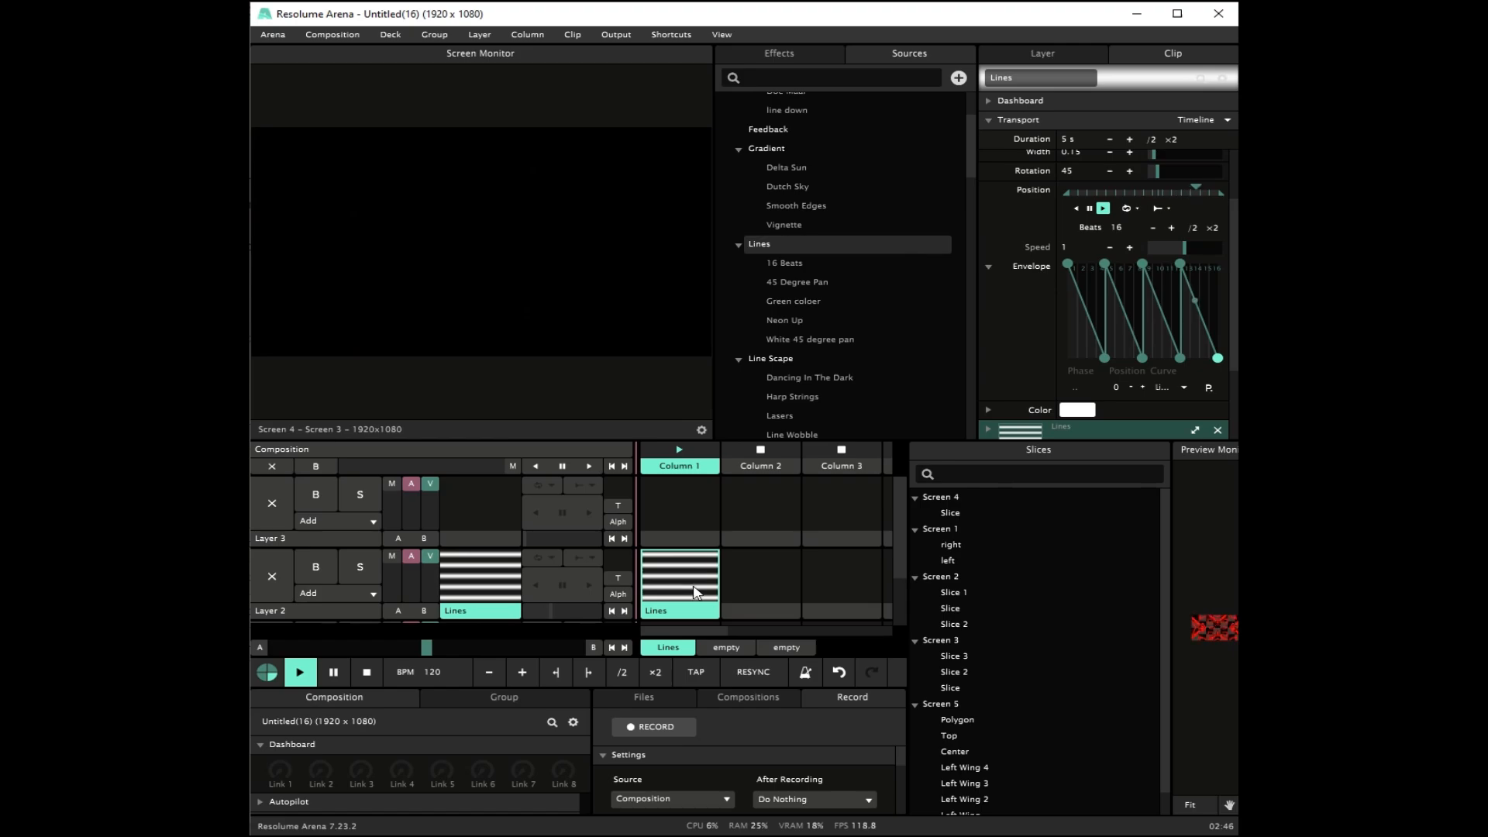
left_click(702, 430)
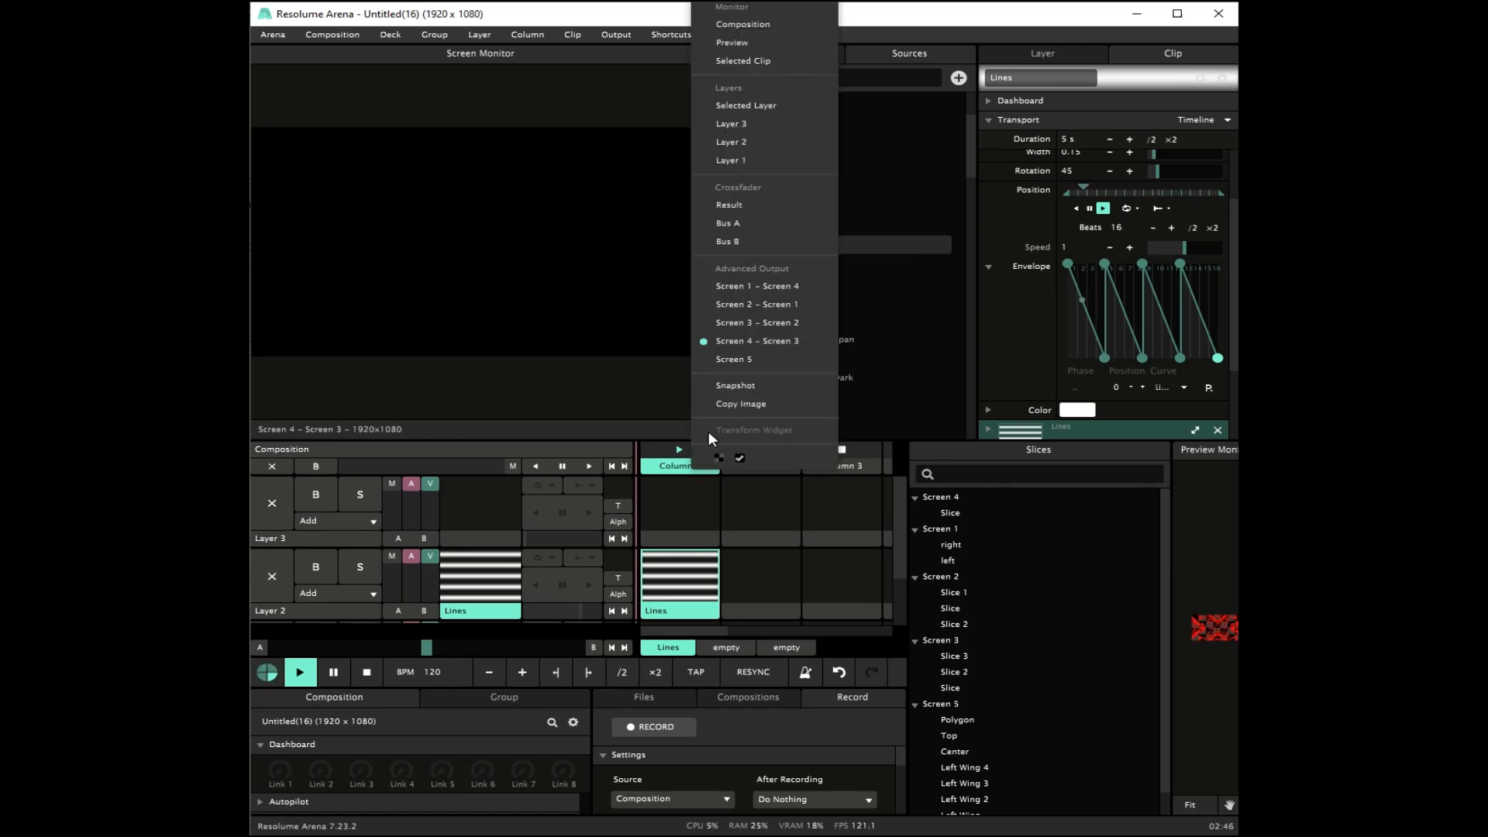
left_click(742, 359)
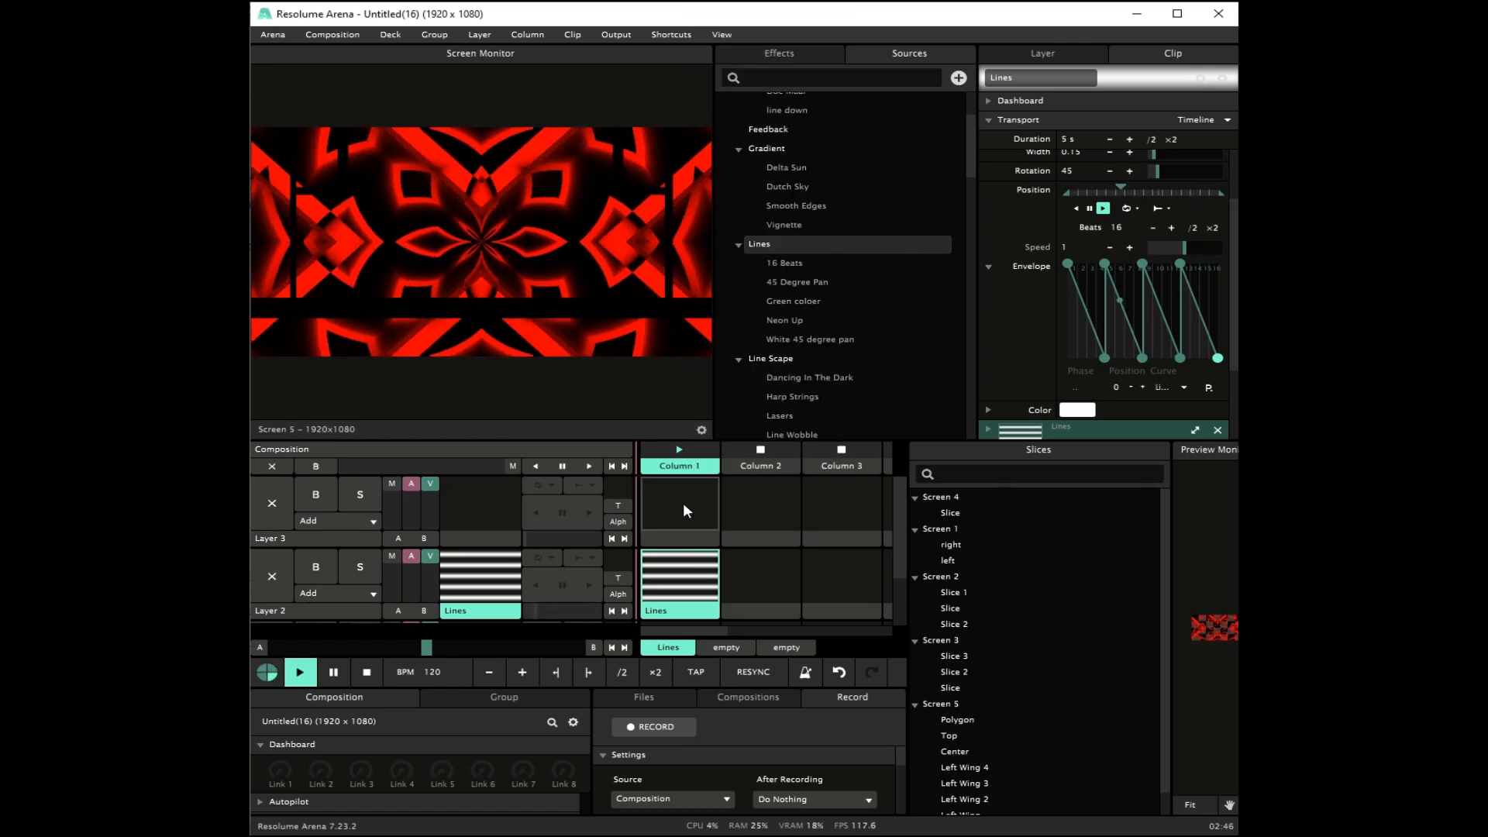
Step: Add the SLICE EDGE wire effect as a clip in Layer 3, Column 1, with Layer 2 as its input
double_click(692, 533)
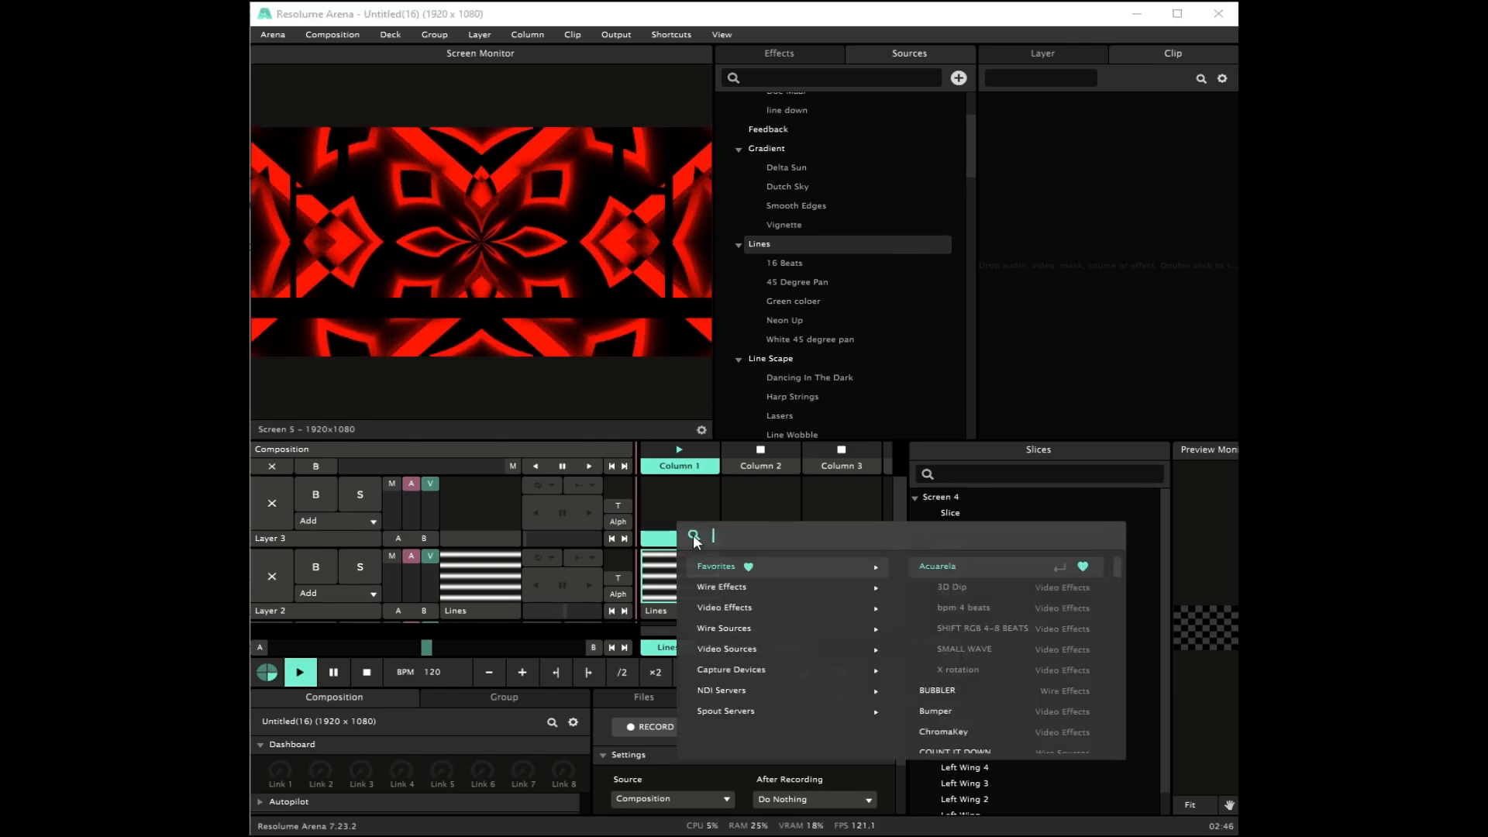
type("grid")
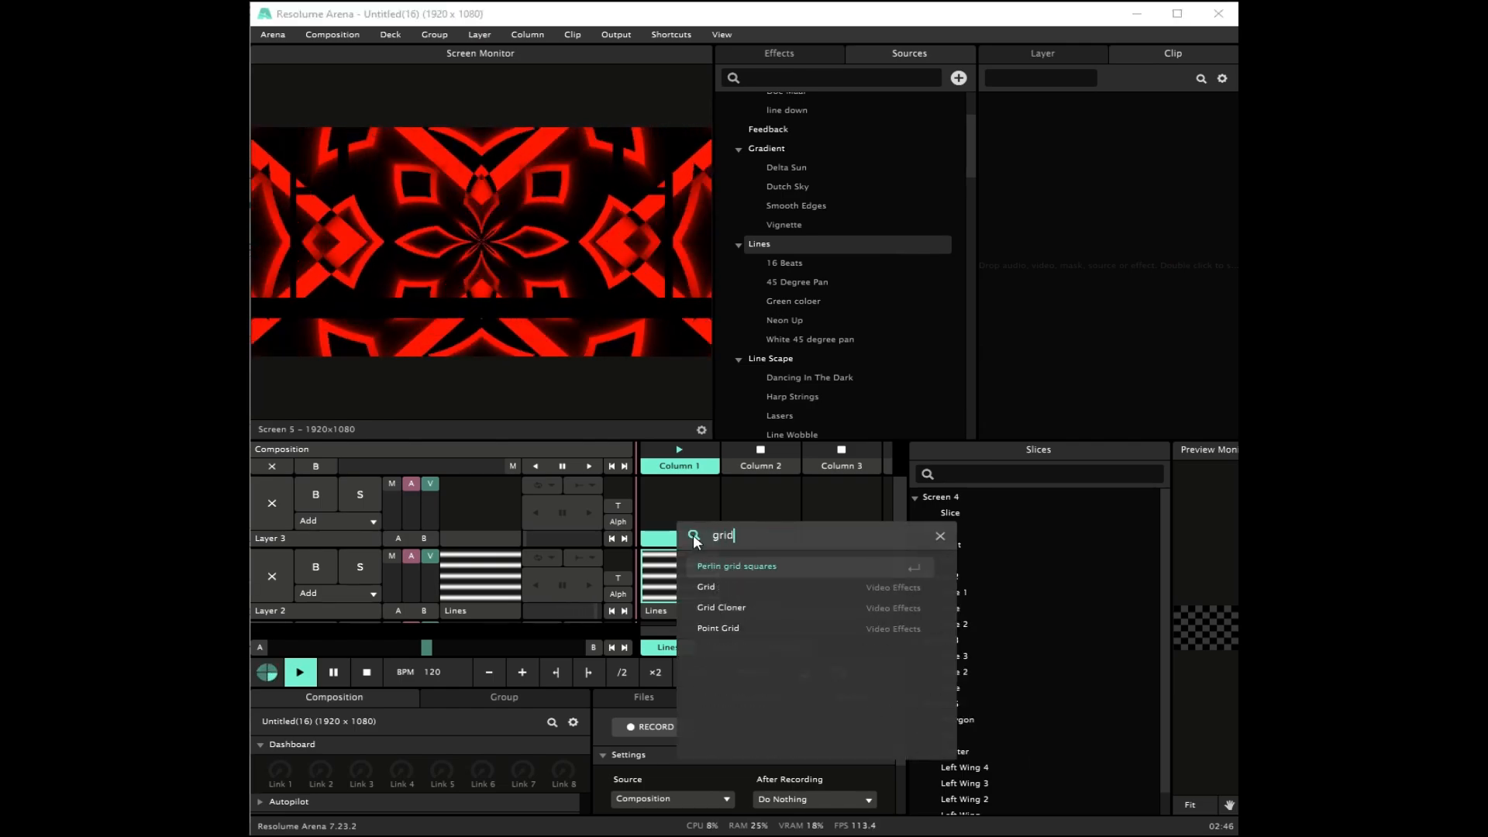
key("BackSpace")
key("BackSpace")
key("BackSpace")
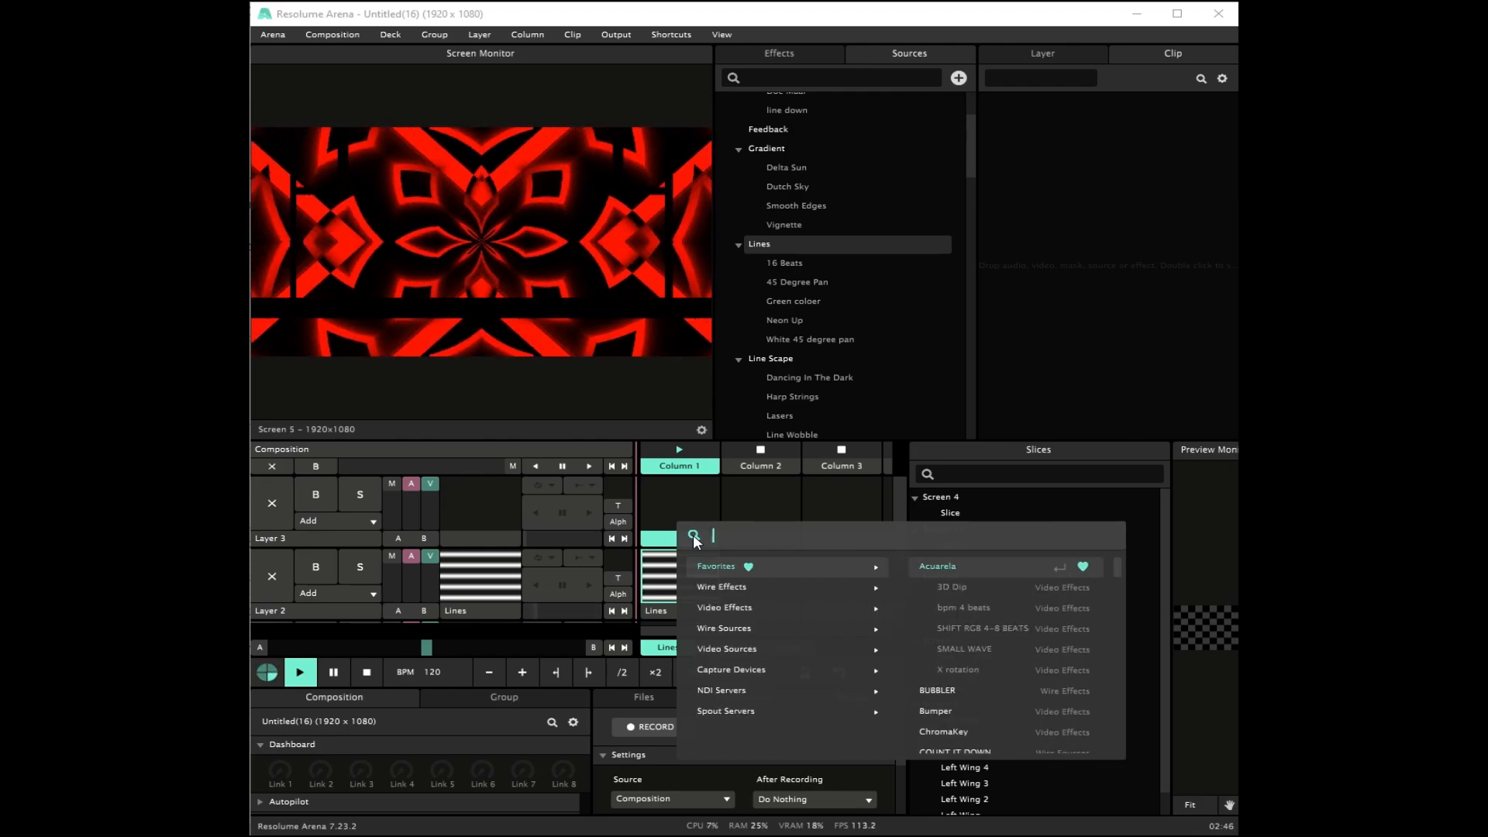
type("edg")
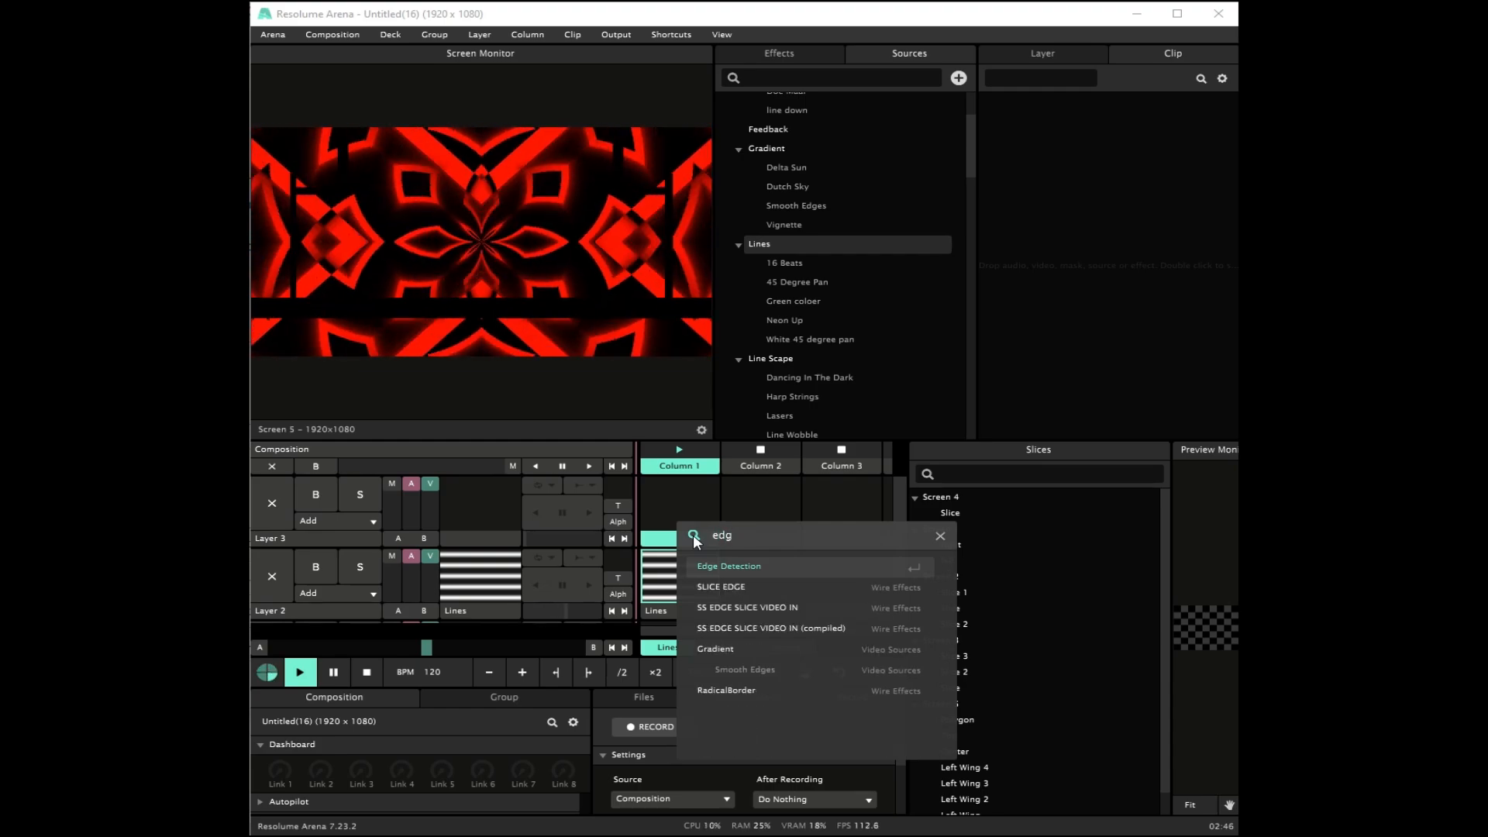
left_click(729, 586)
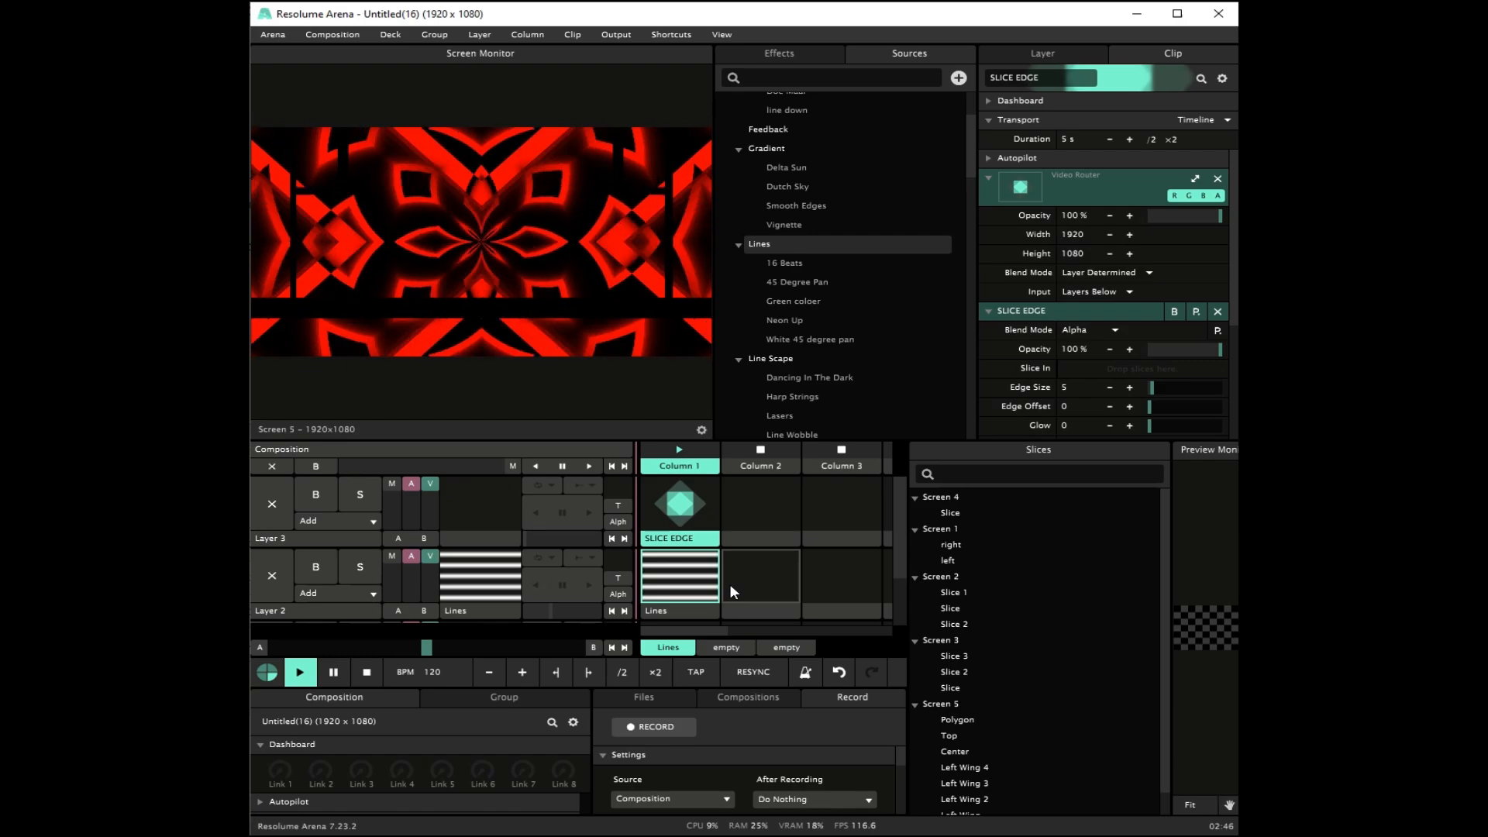
left_click(1105, 294)
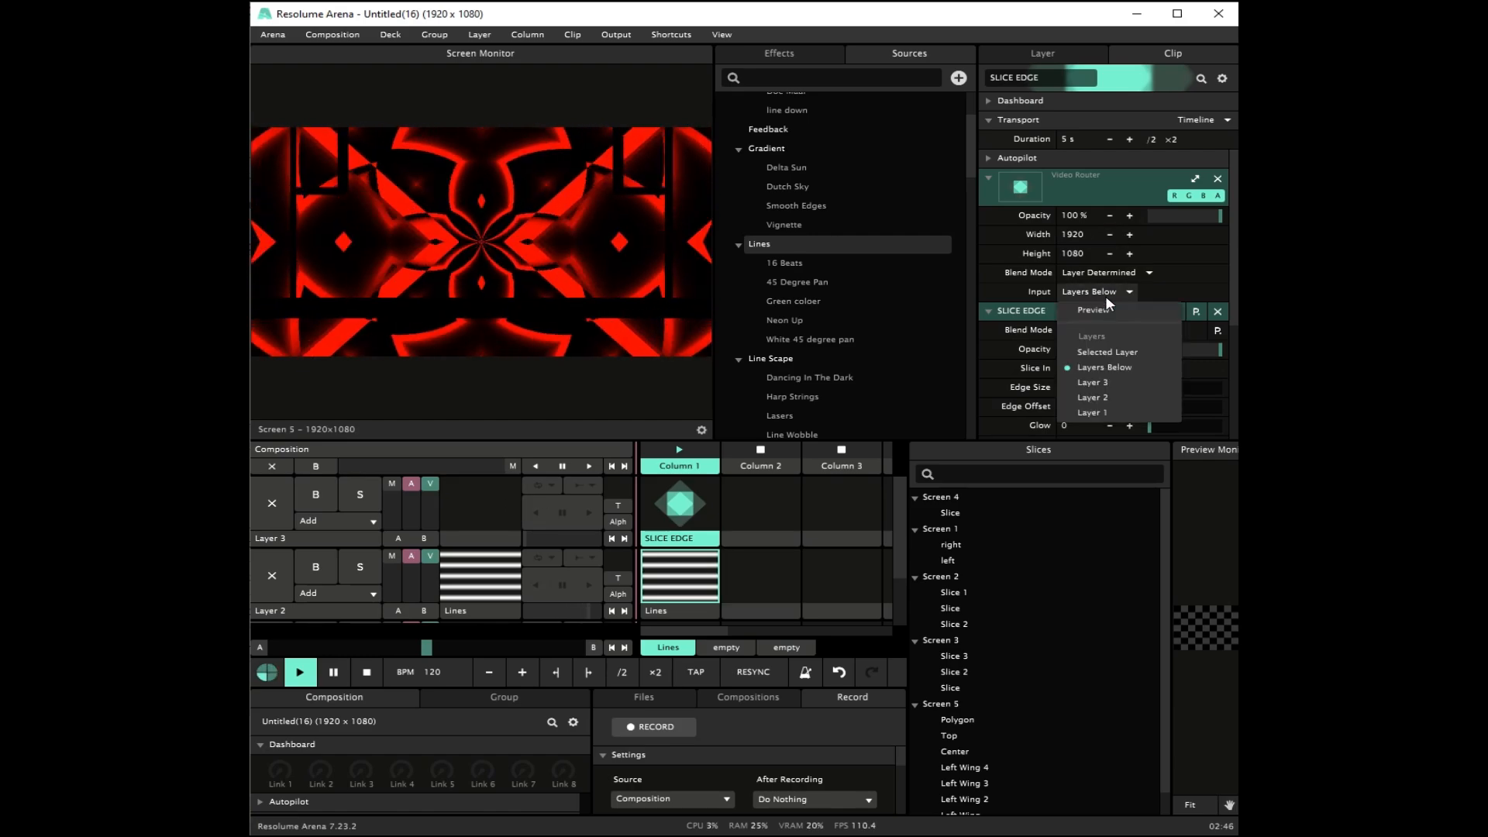
left_click(1113, 397)
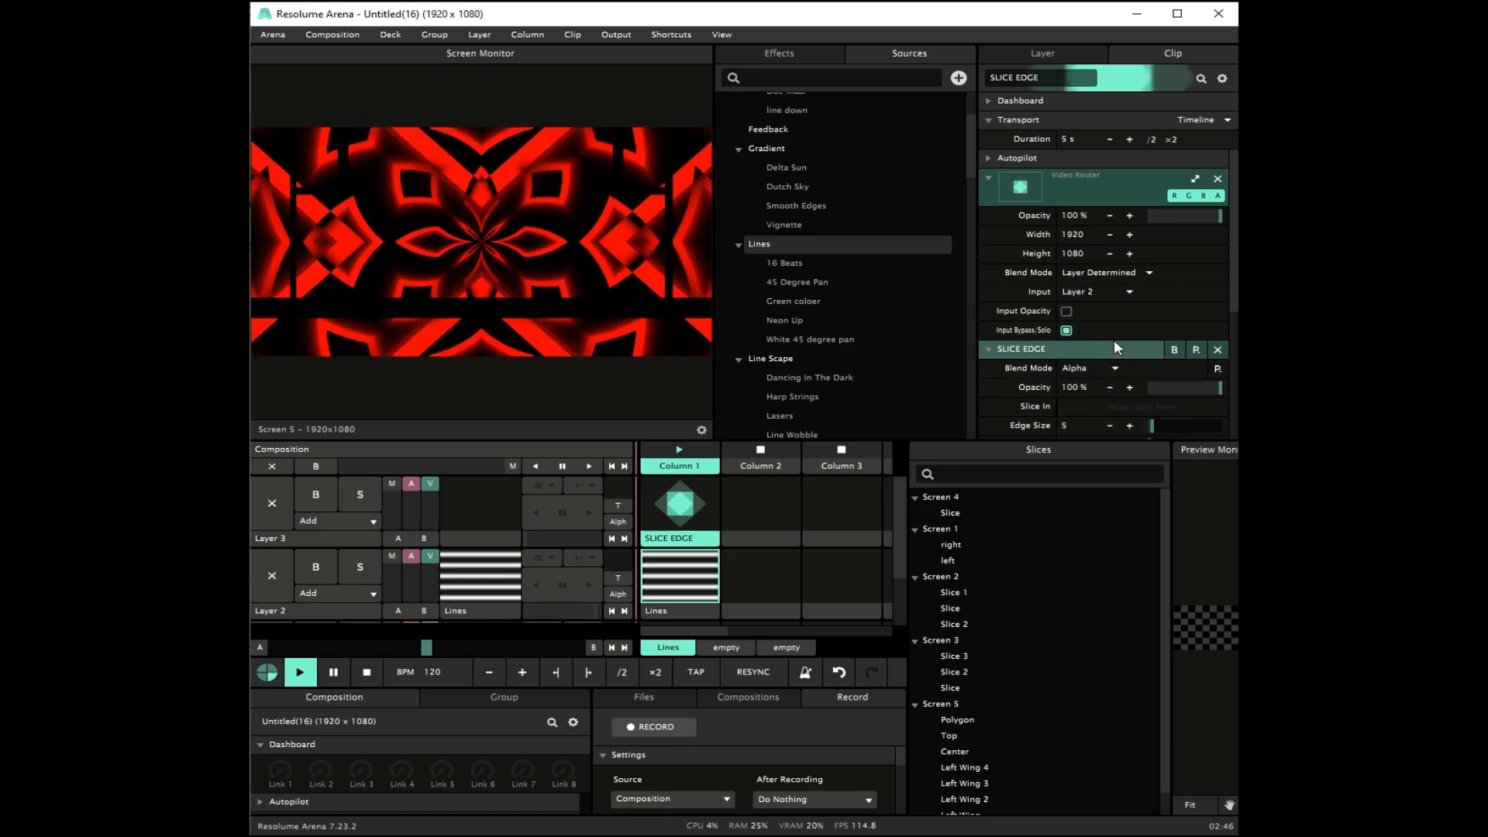
Step: Assign Screen 5's Polygon, Left Wing 4, Left Wing 3, Left Wing 2, Left Wing and Bottom slices to Slice In, then launch the SLICE EDGE clip
scroll(1114, 339, "down", 2)
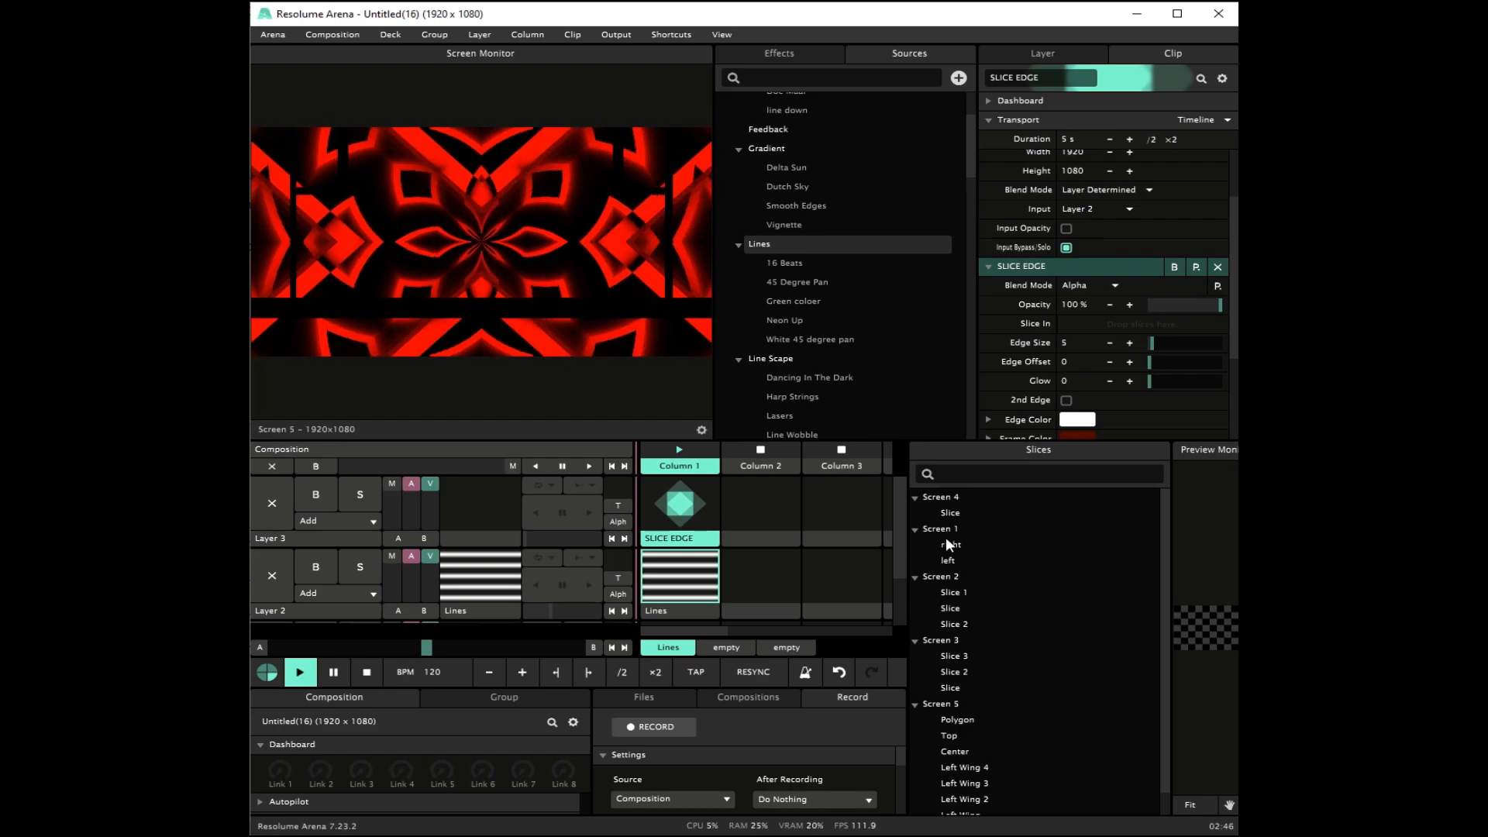
scroll(1034, 589, "down", 1)
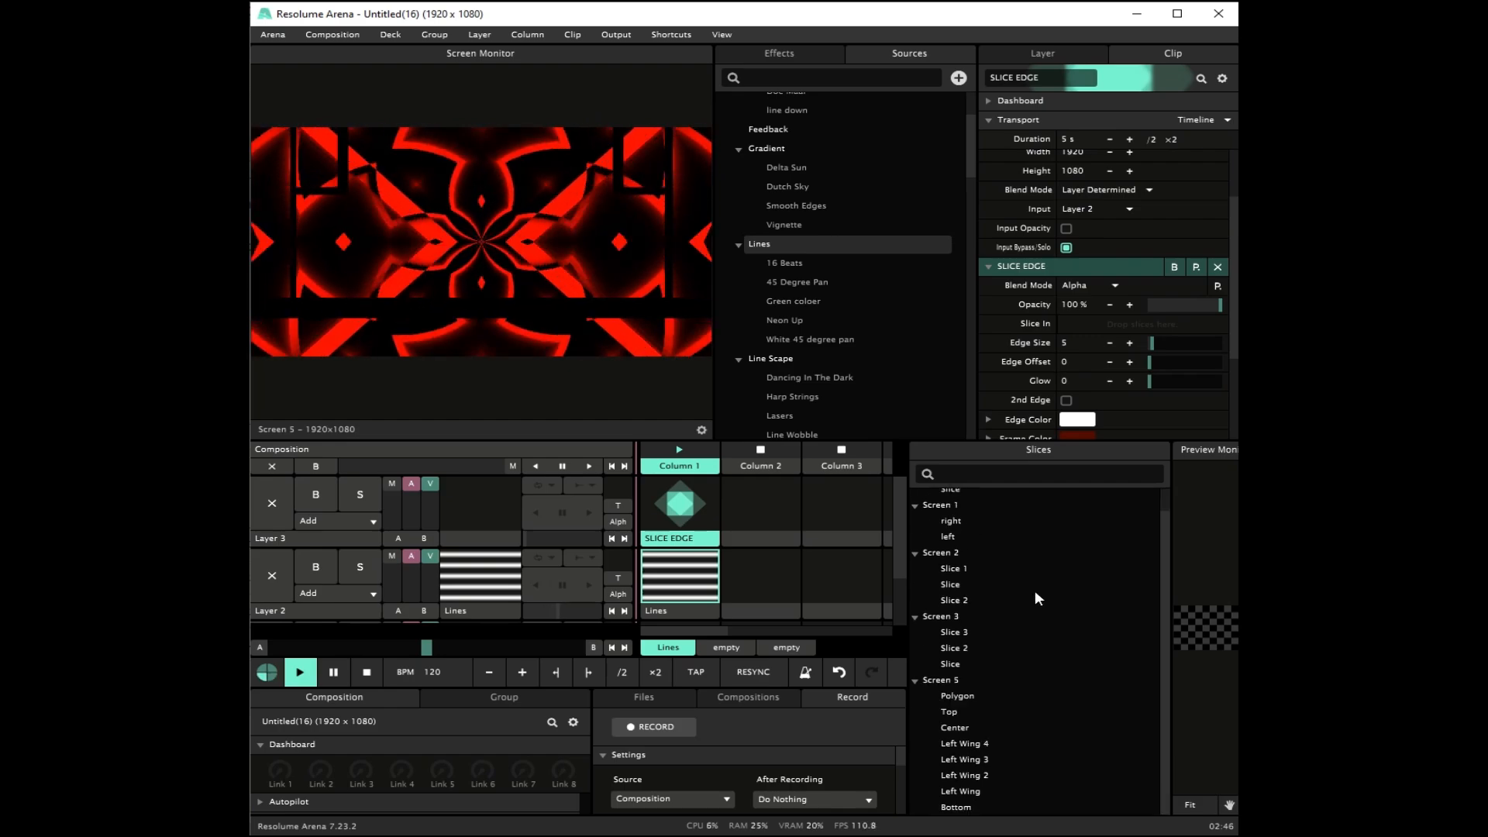
left_click(958, 695)
left_click(958, 745)
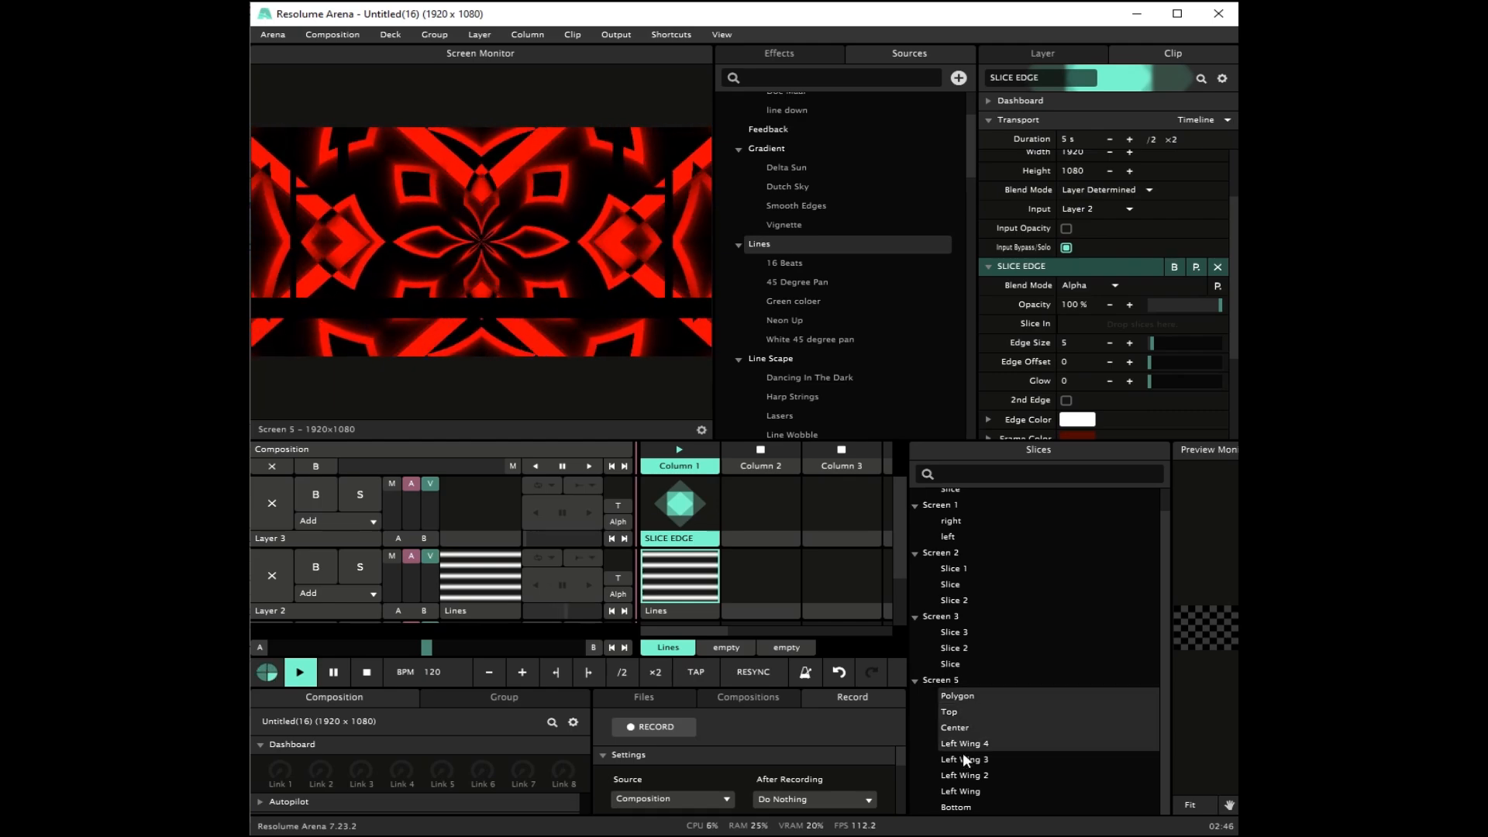
left_click(967, 698)
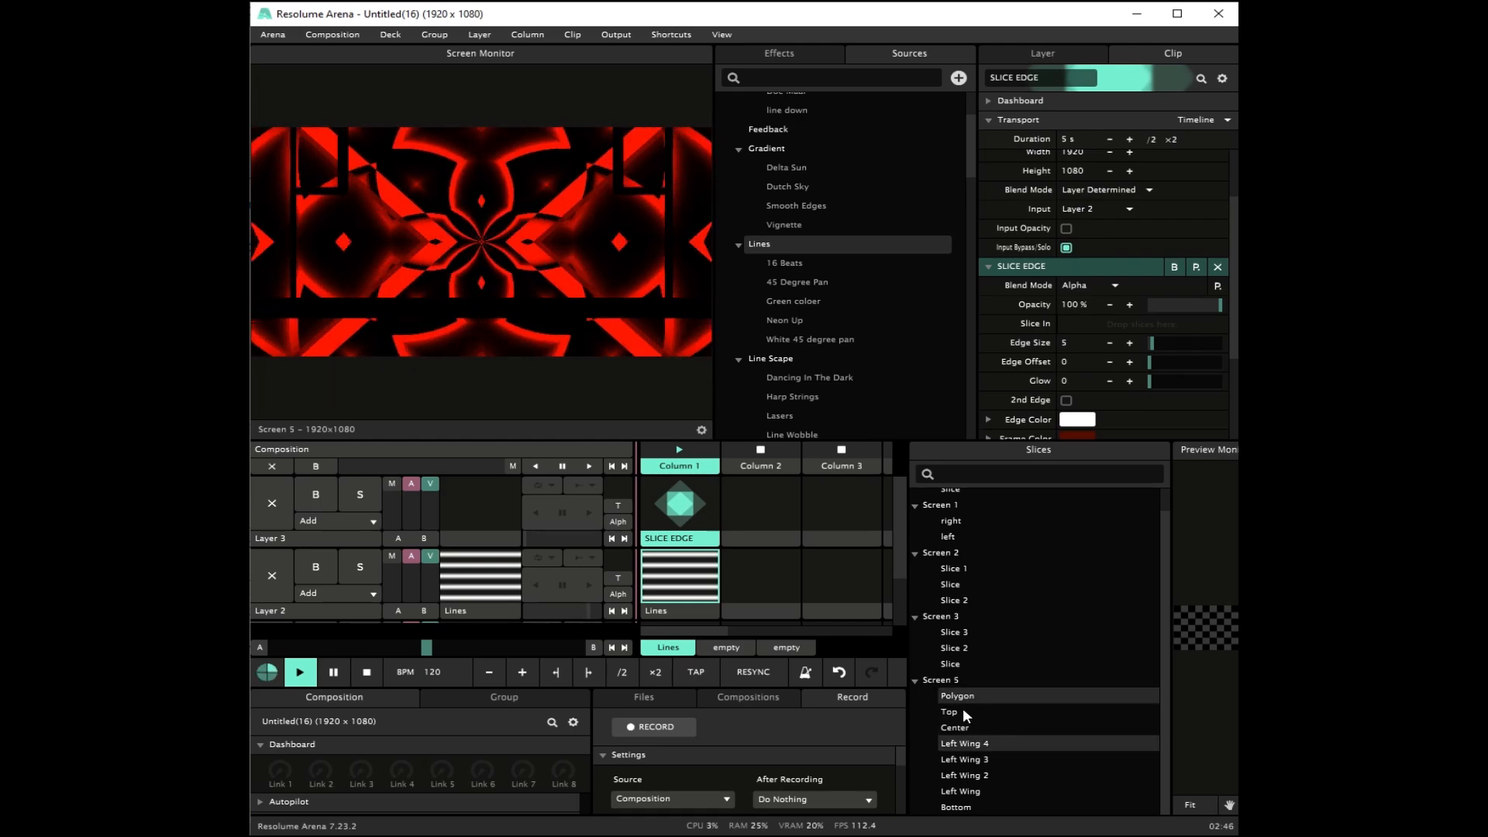
left_click(967, 760, "ctrl")
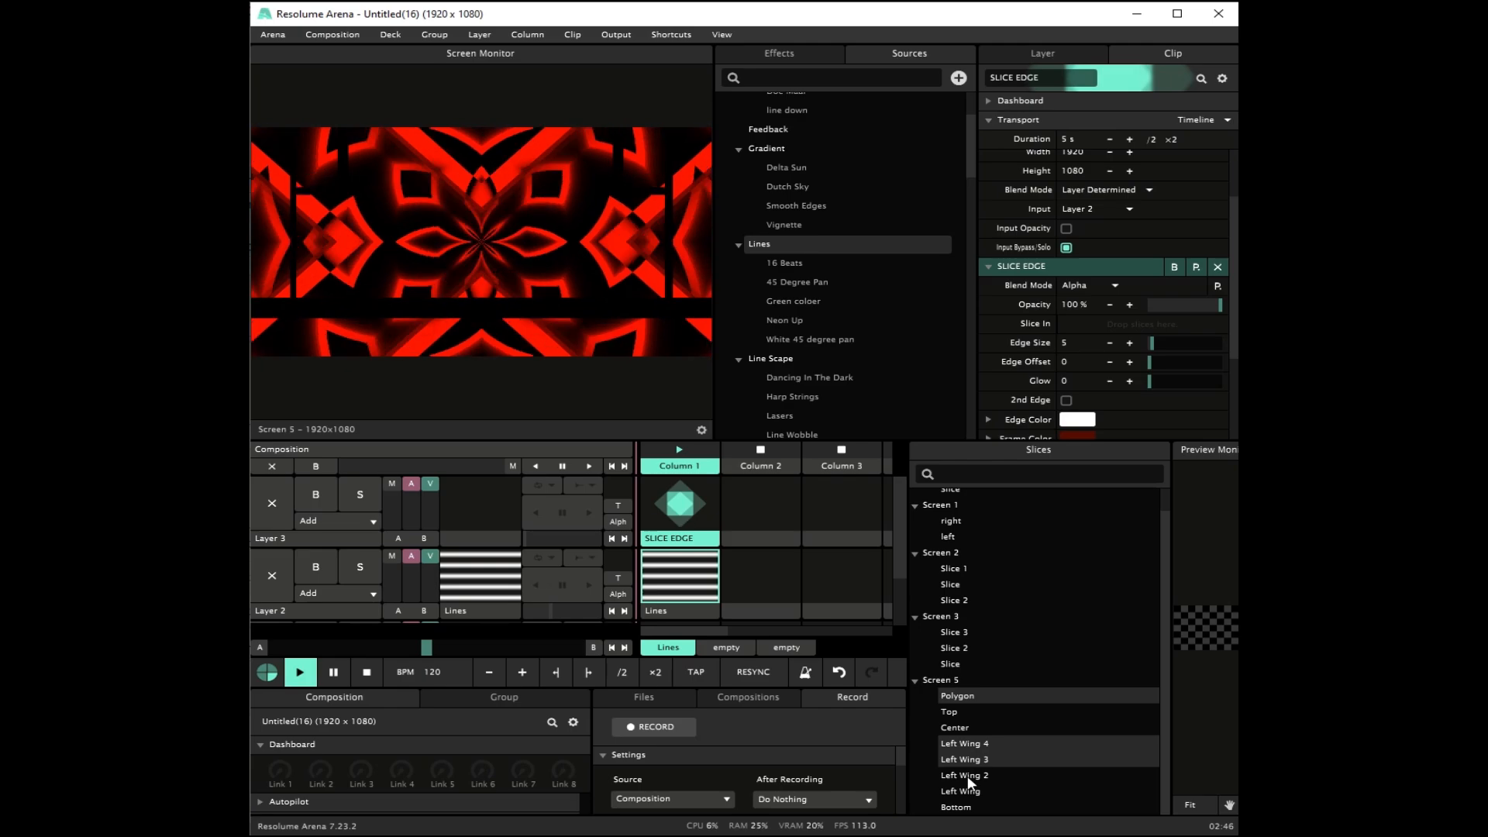
left_click(969, 774, "ctrl")
left_click(968, 790, "ctrl")
left_click(967, 806, "ctrl")
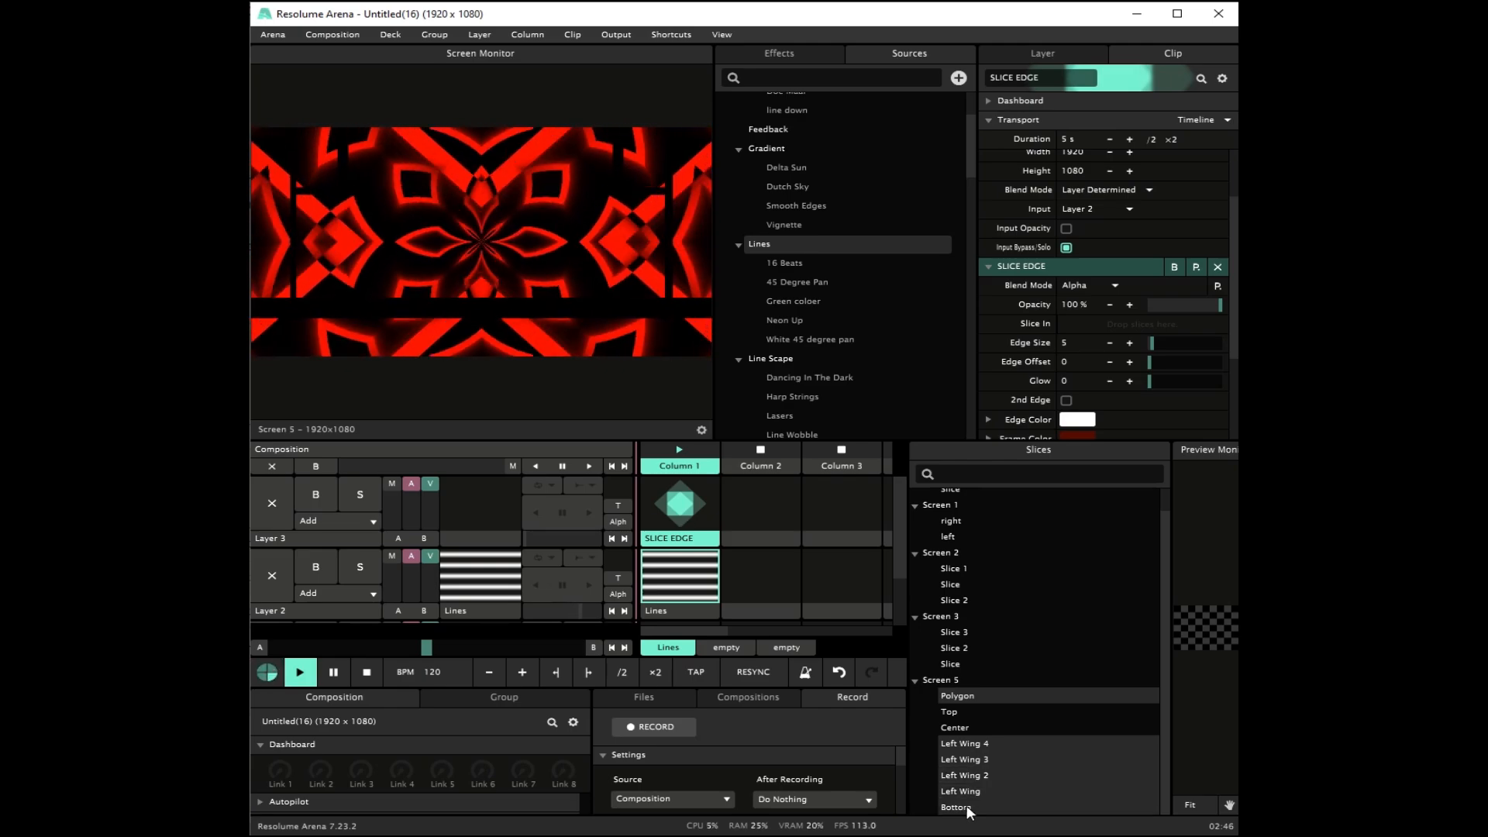
left_click_drag(961, 695, 1105, 273)
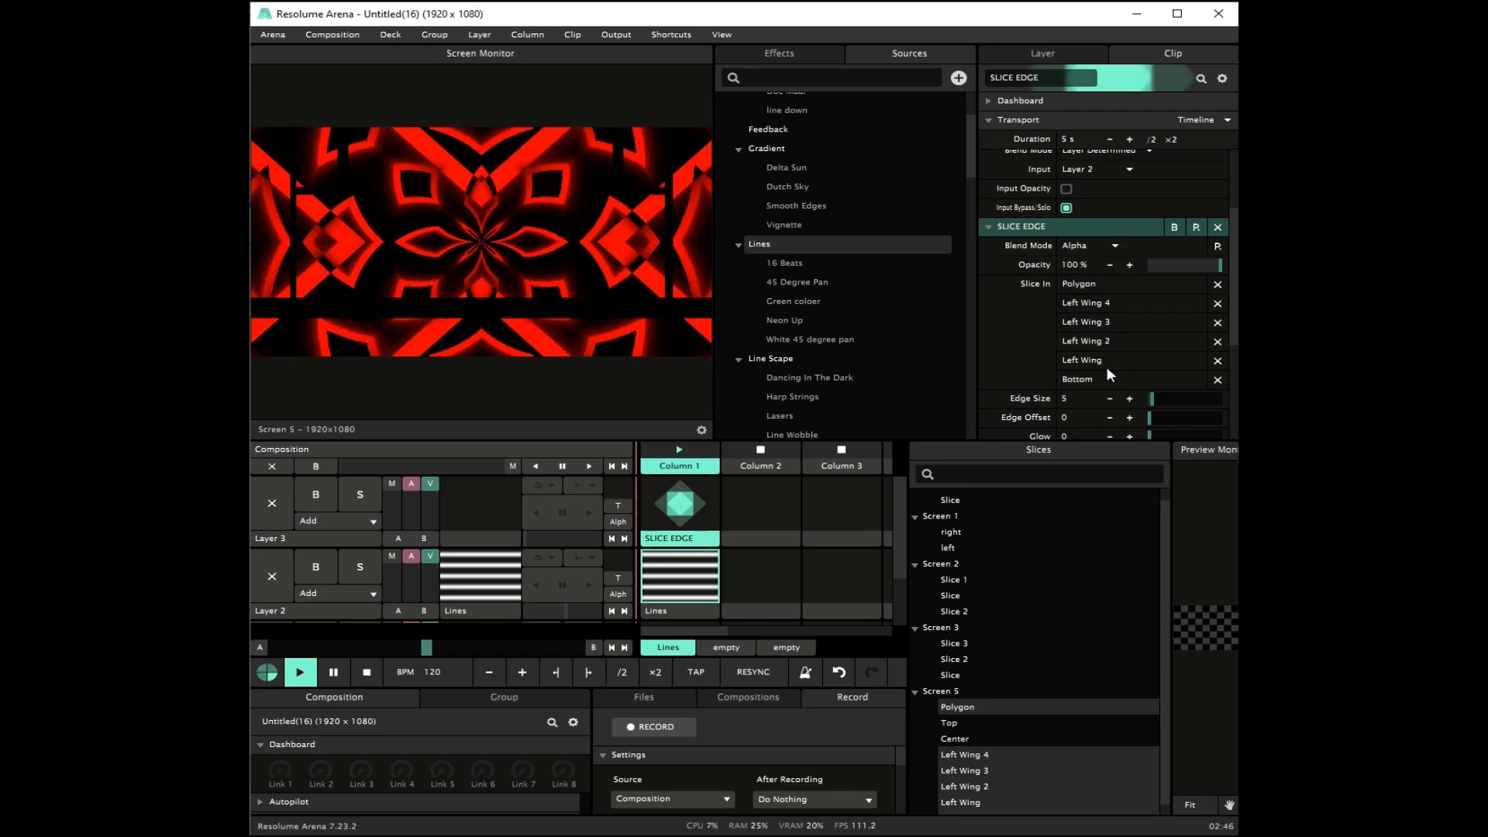
scroll(1108, 368, "down", 2)
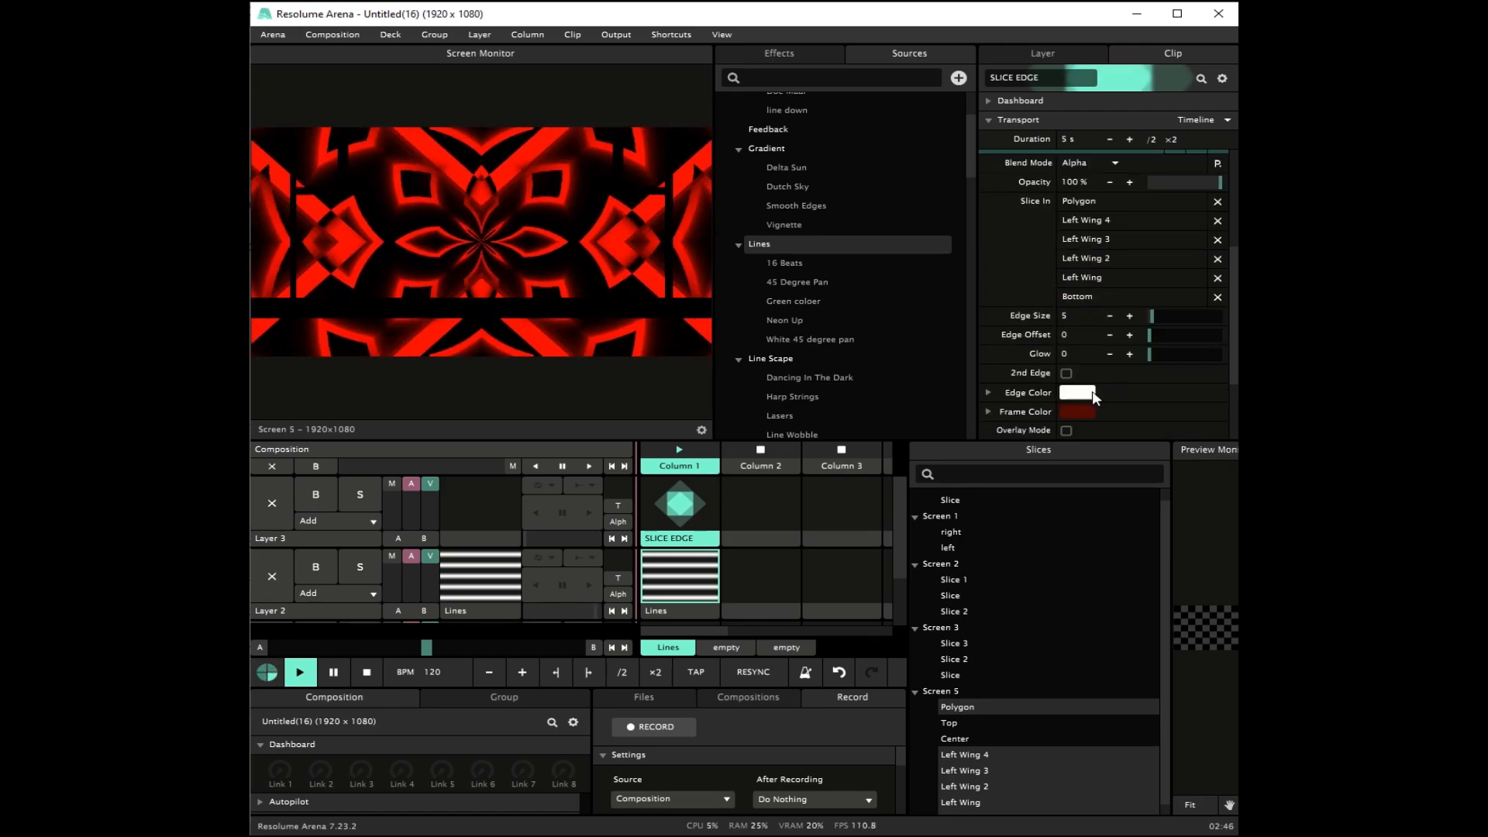
left_click(680, 504)
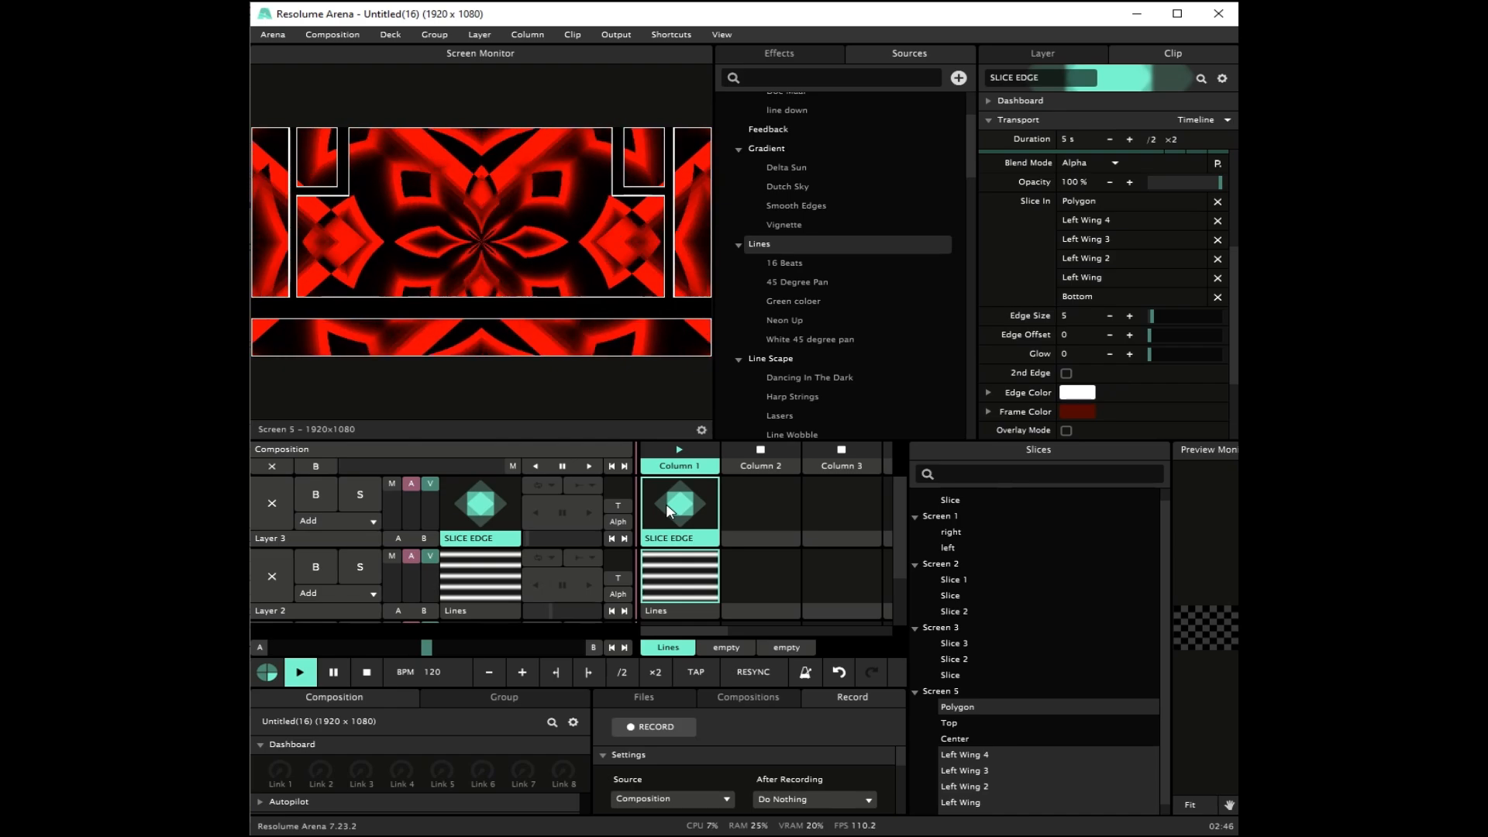
Step: Enable 2nd Edge on SLICE EDGE and set the edge size to about 2.53 and the edge offset to about 53.16
left_click_drag(1153, 318, 1170, 318)
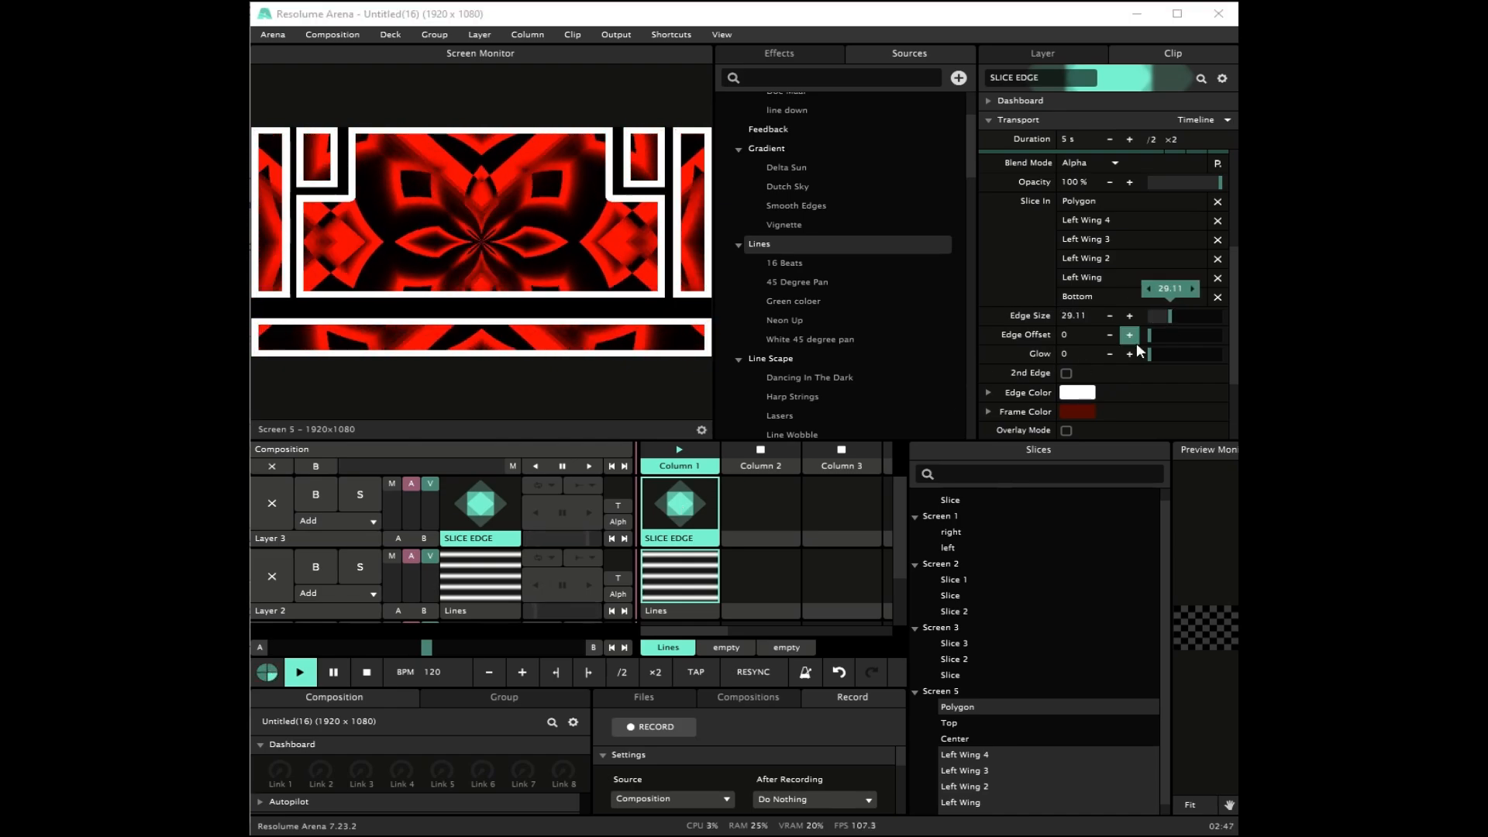
left_click(1068, 374)
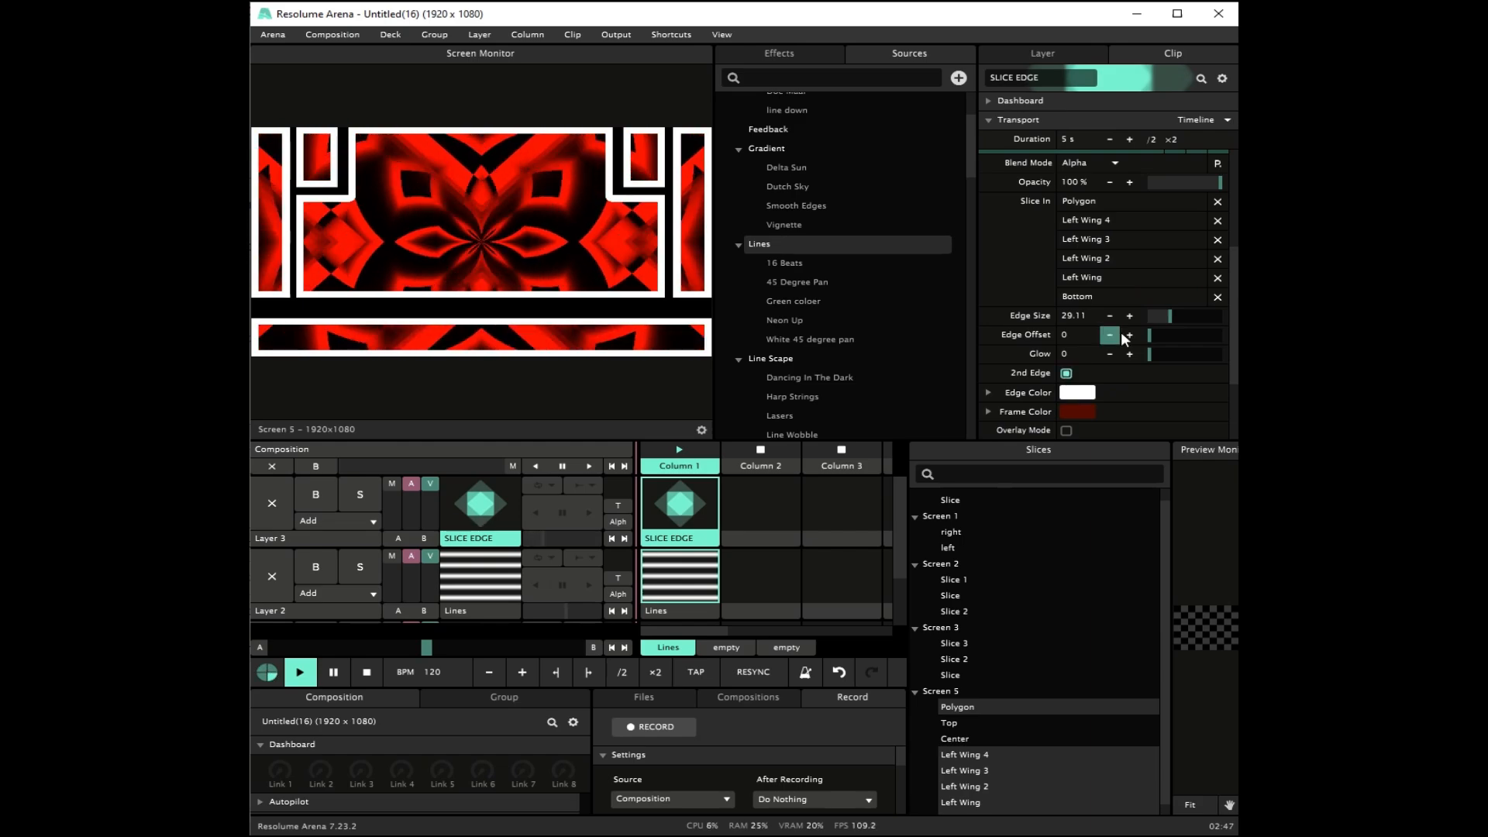
mouse_move(1155, 316)
left_mouse_down()
mouse_move(1188, 332)
mouse_move(1152, 319)
left_mouse_up()
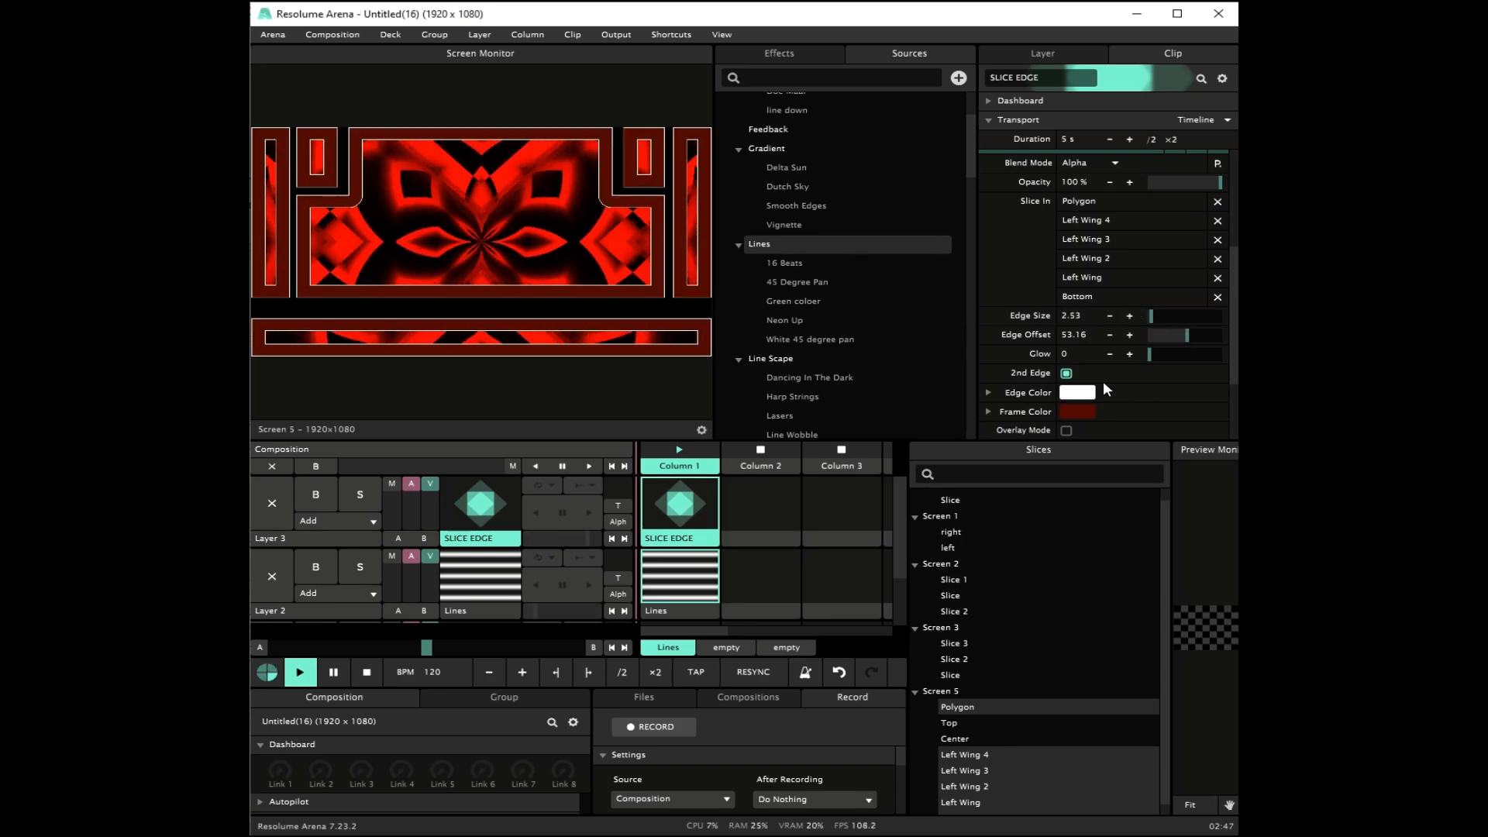
Step: Enable Overlay Mode on SLICE EDGE and lower Layer 2's video opacity to zero
scroll(1080, 411, "down", 3)
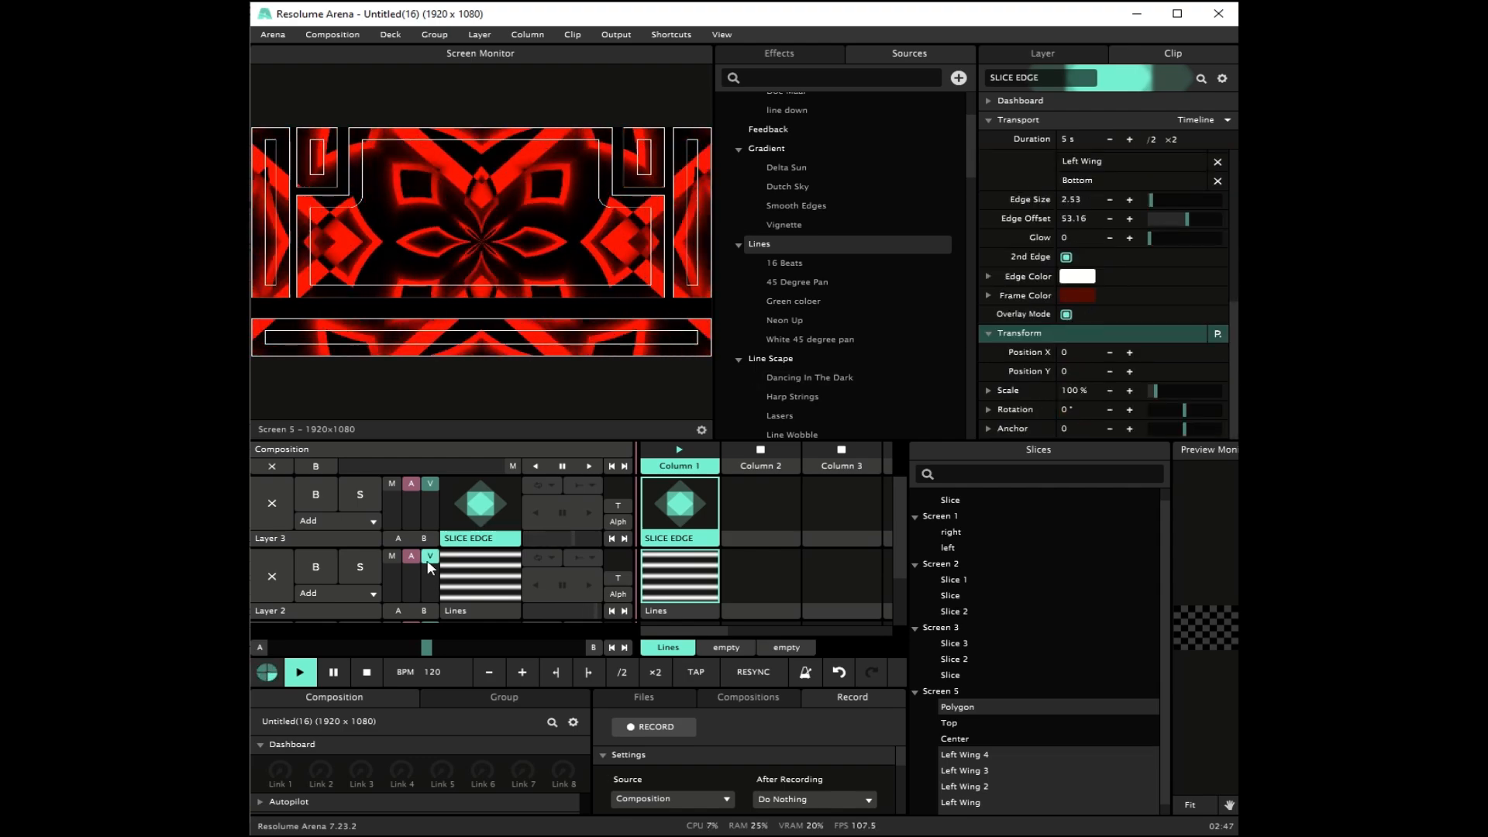
left_click_drag(432, 570, 432, 599)
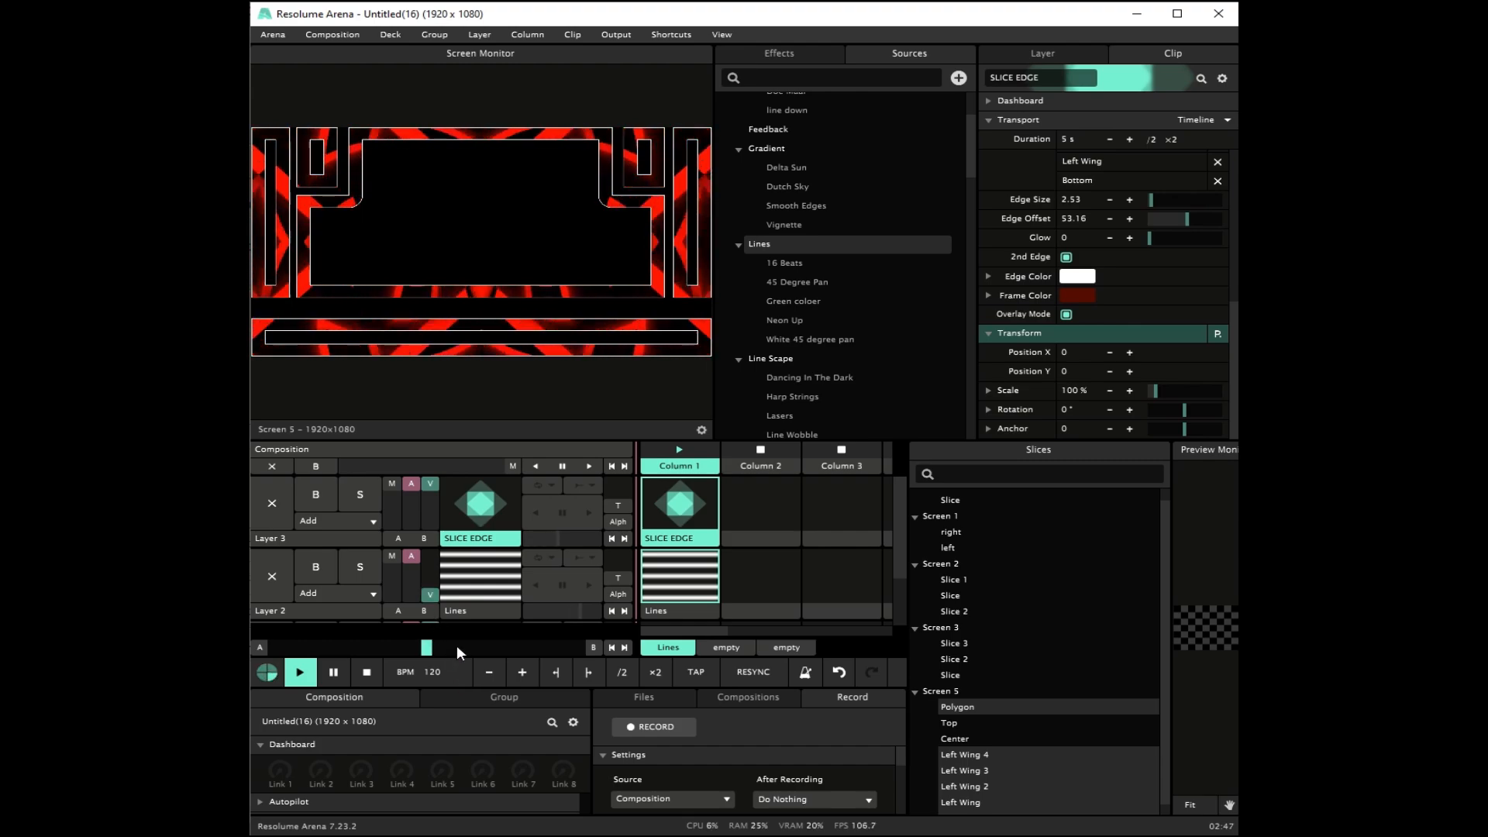
Step: Add a Text Animator clip in Layer 1, Column 1 and launch it
scroll(754, 583, "down", 1)
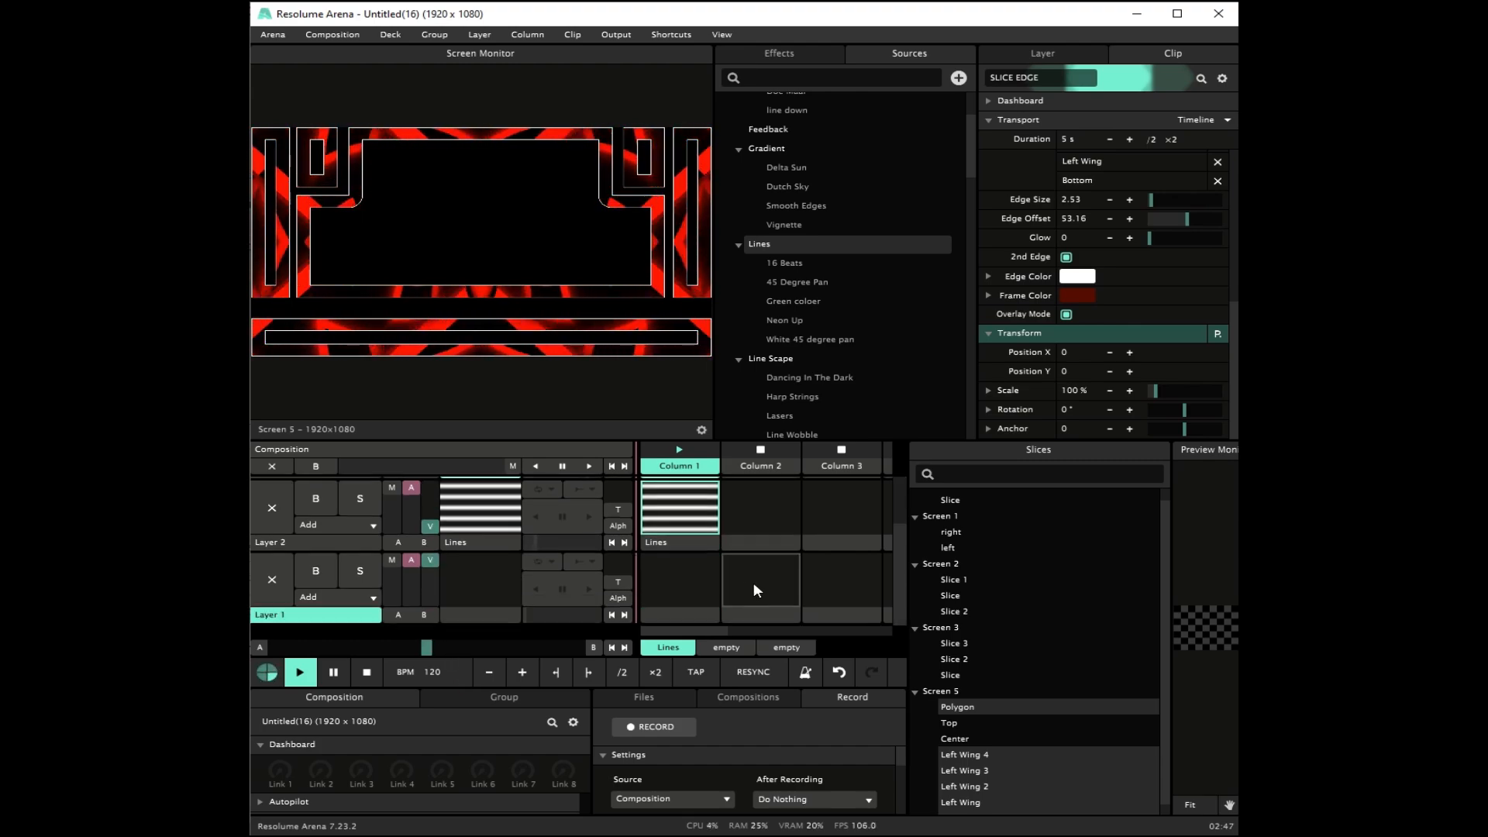
double_click(682, 612)
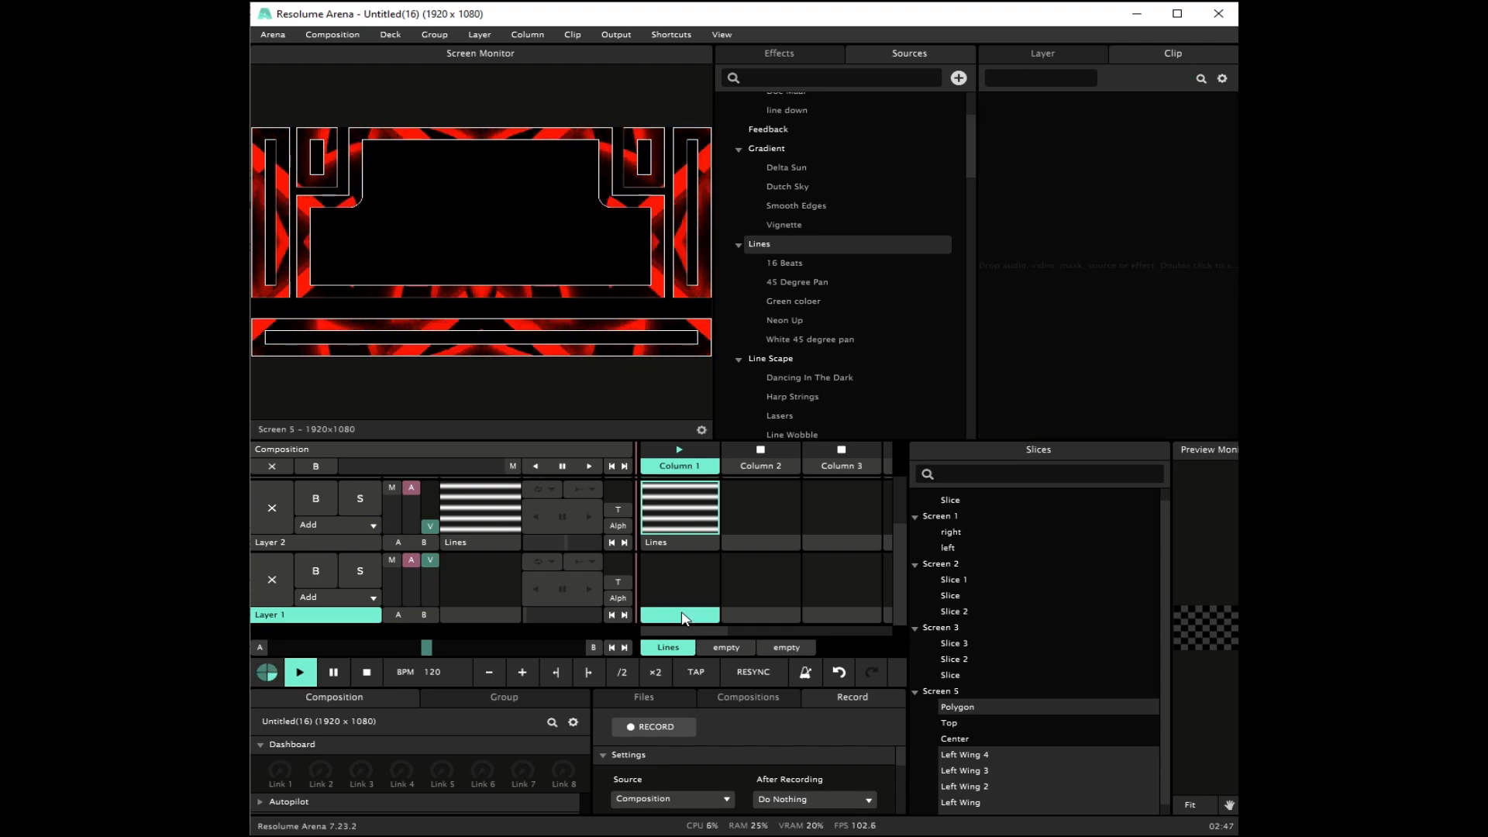
type("text")
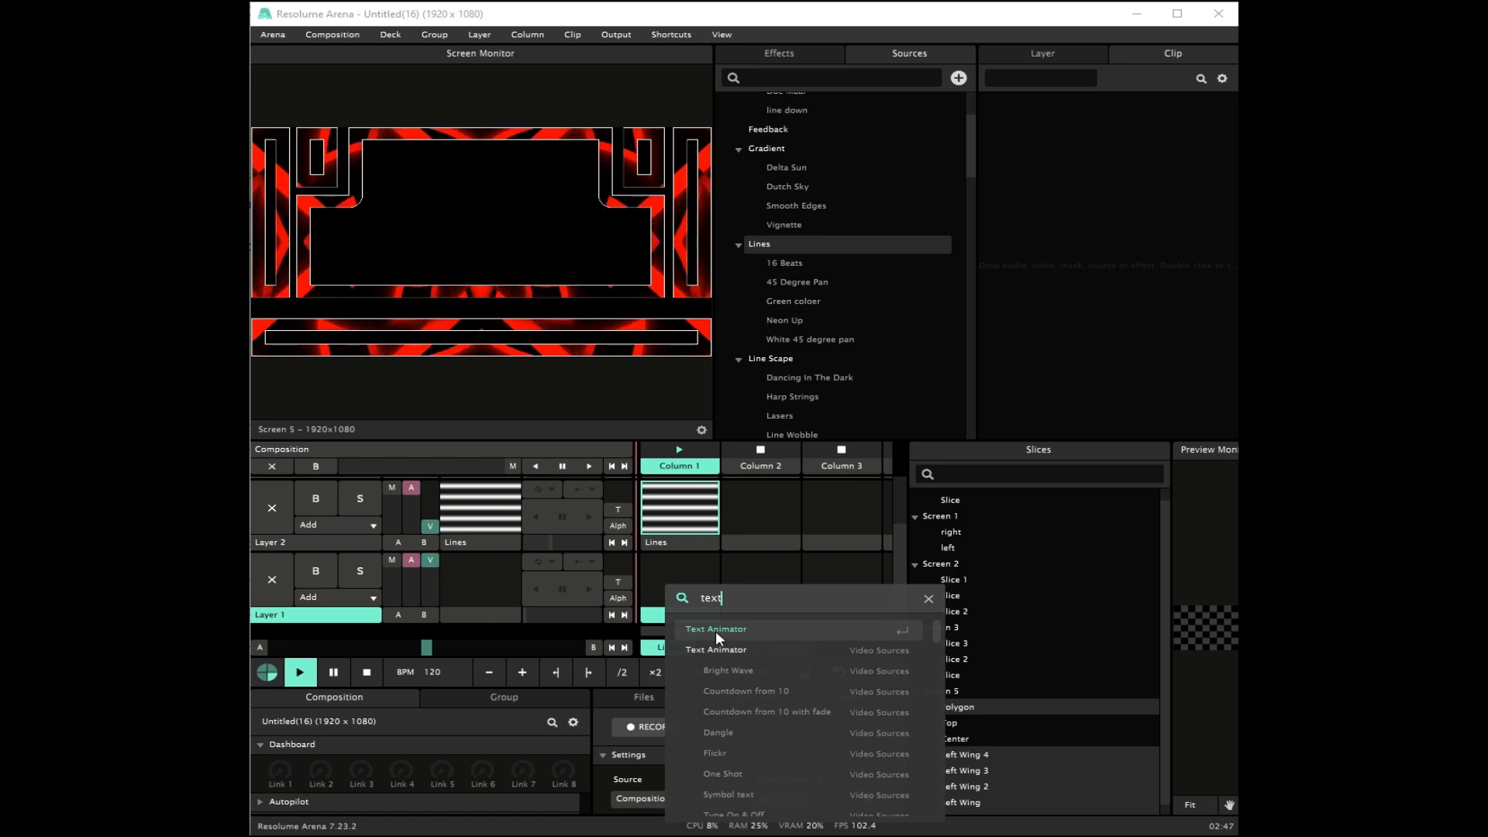
left_click(715, 629)
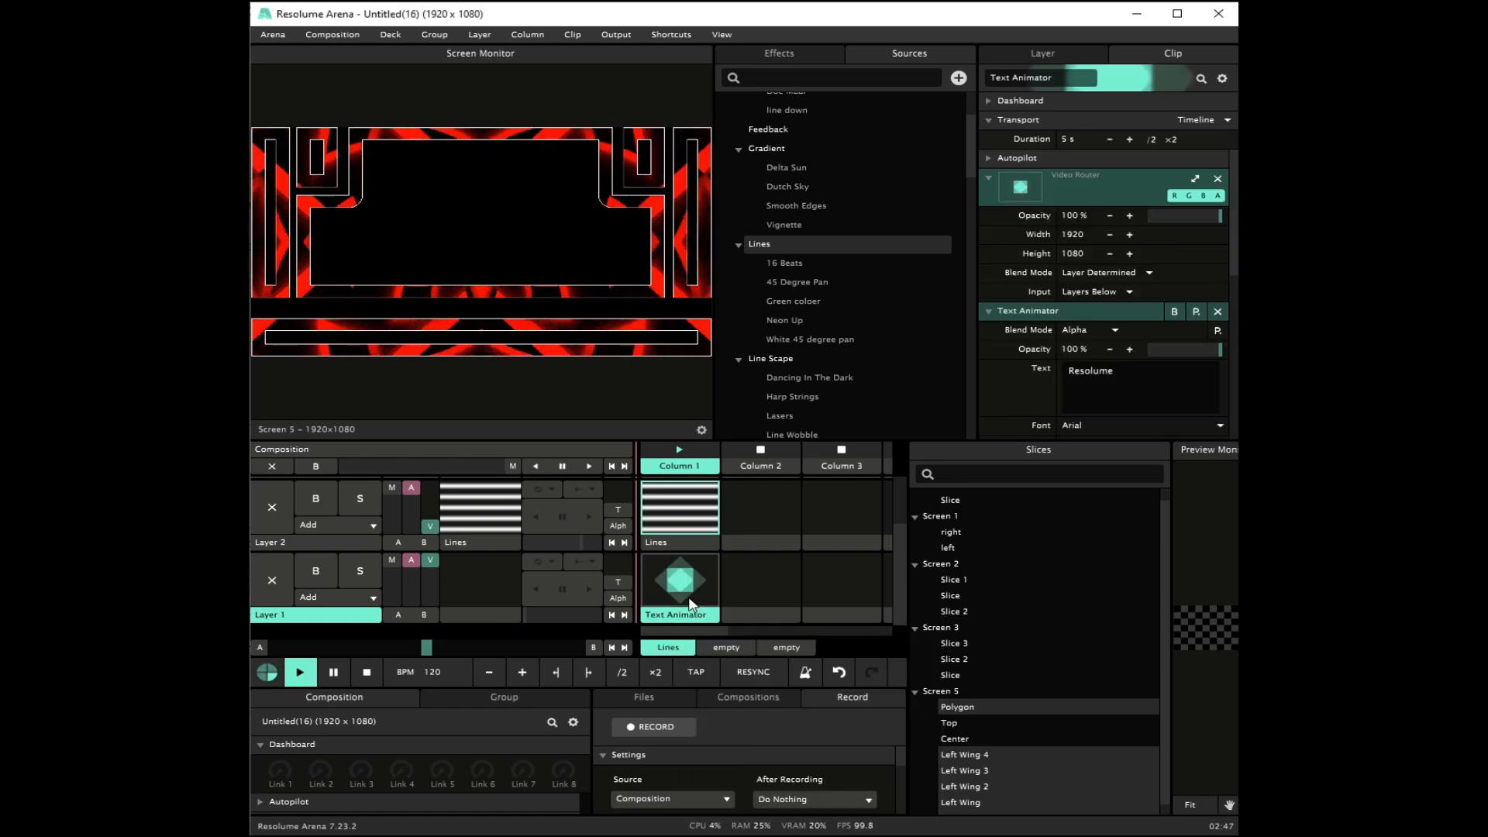
left_click(696, 601)
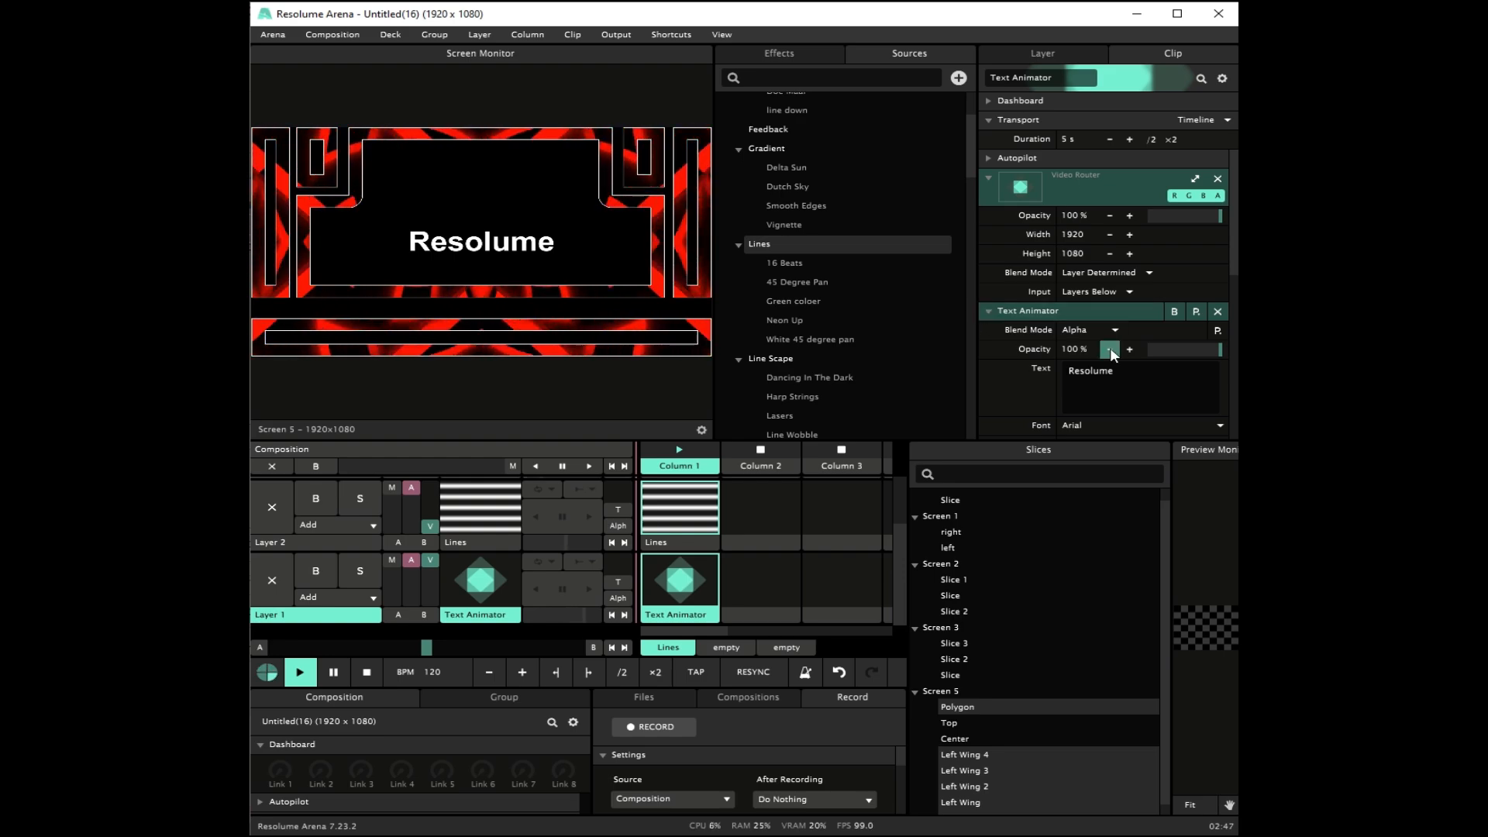
Step: Collapse the Text Animator clip's source and effect parameters, then add the Extruder effect to the clip
left_click(989, 311)
left_click(986, 178)
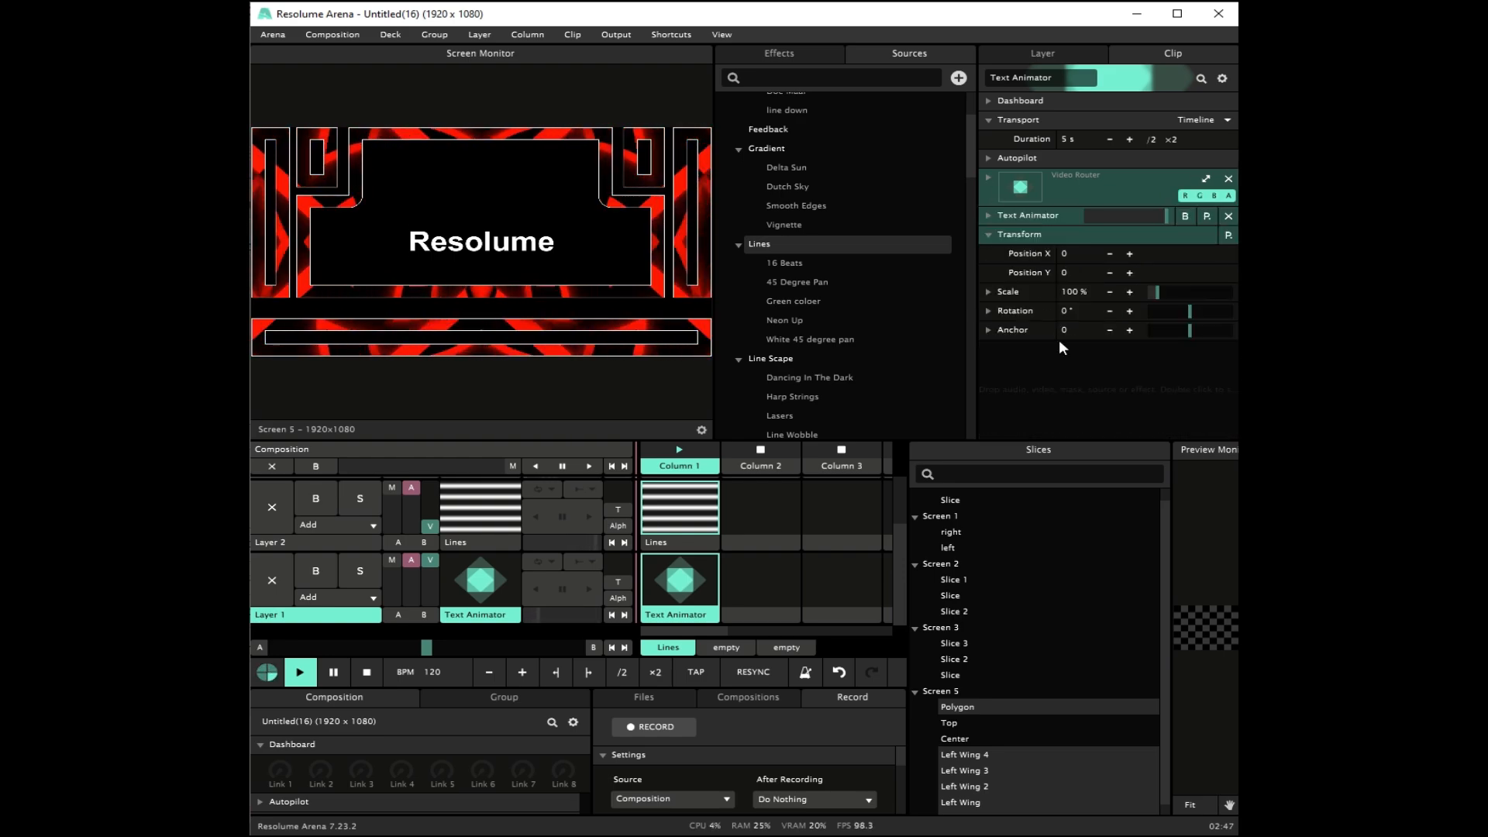
double_click(1059, 369)
type("ex")
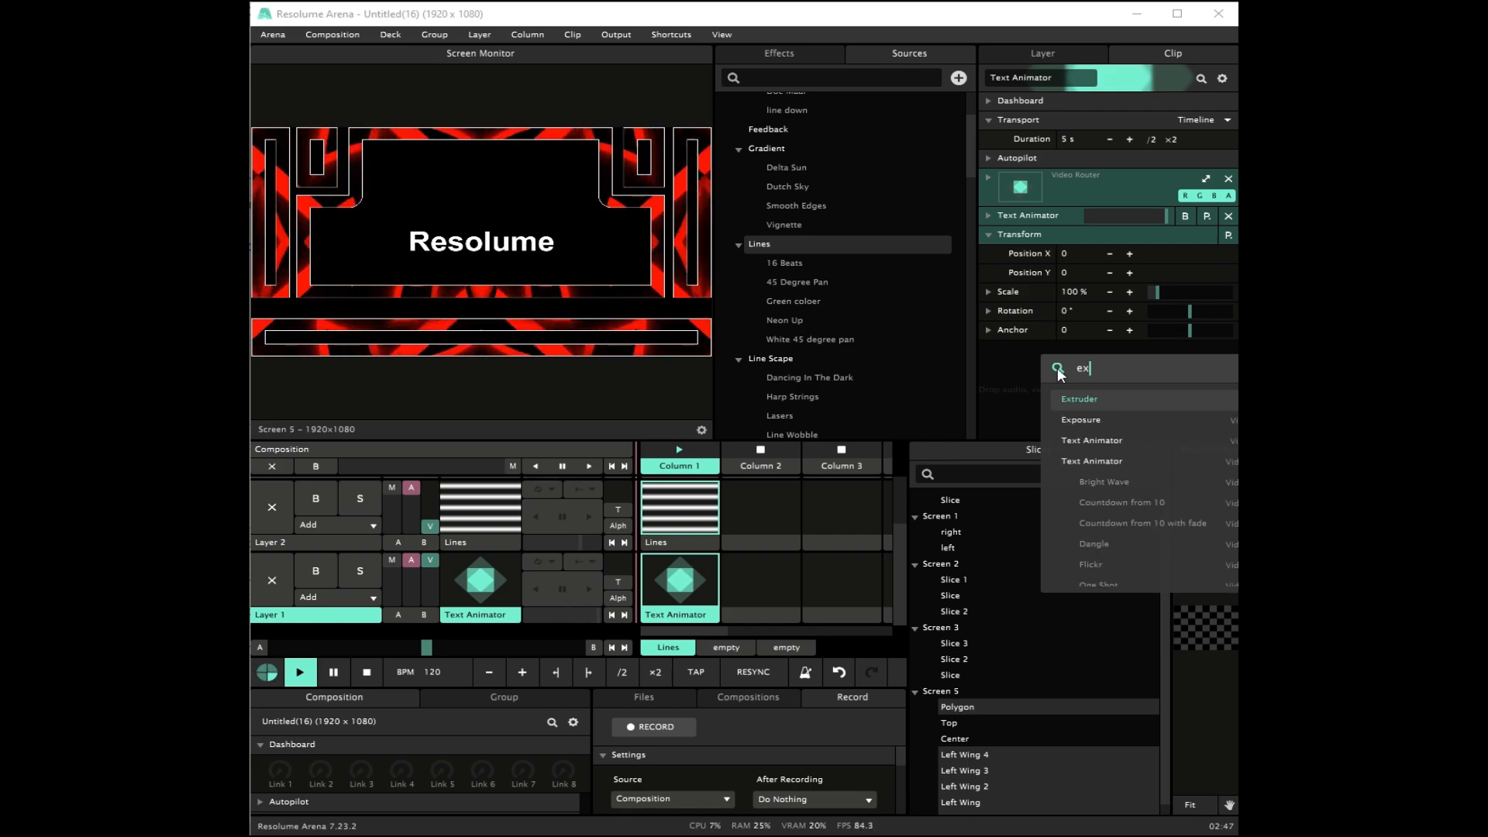
key("Return")
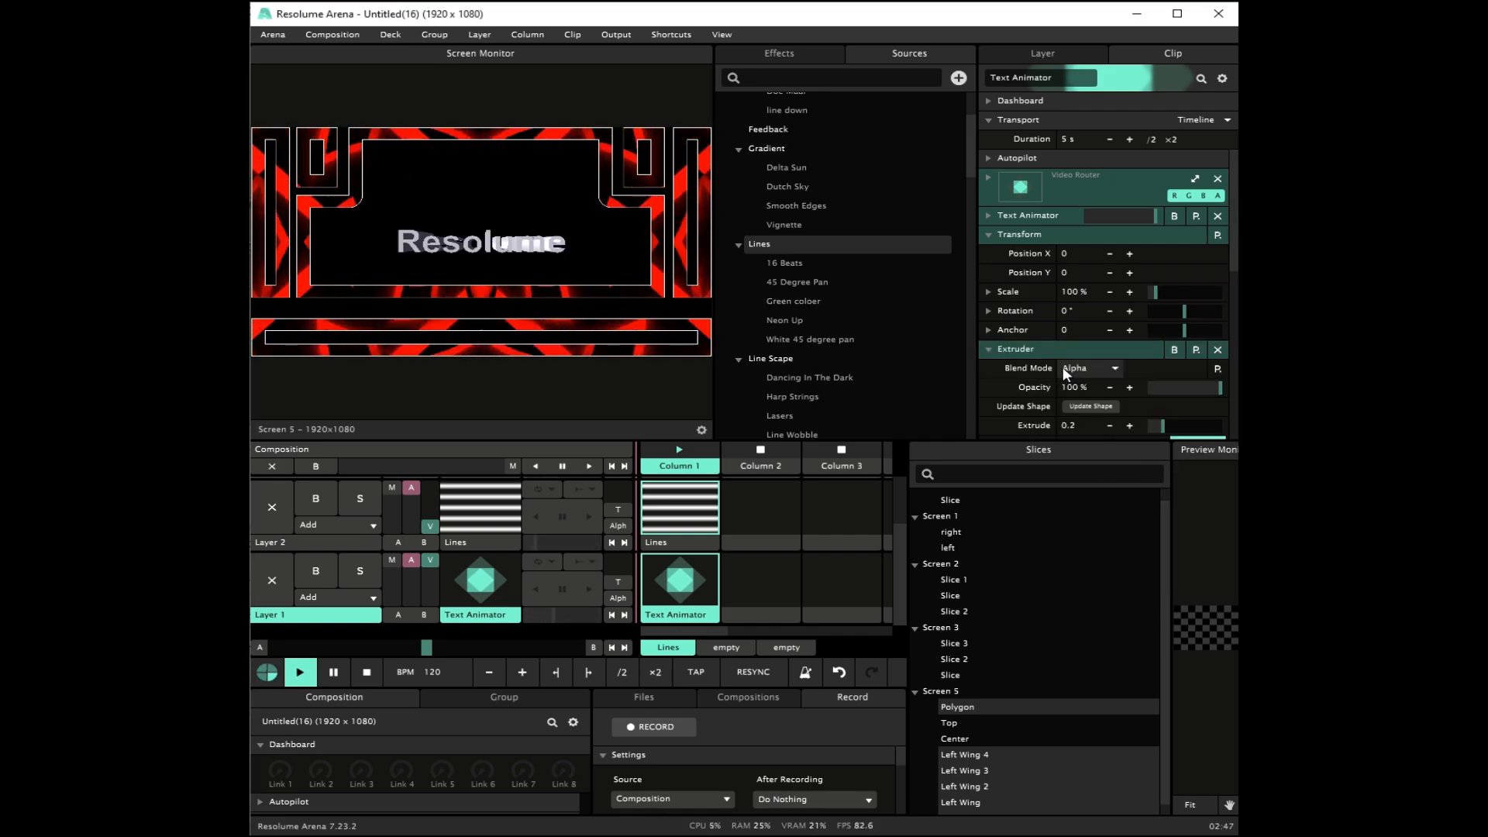
scroll(1063, 366, "down", 3)
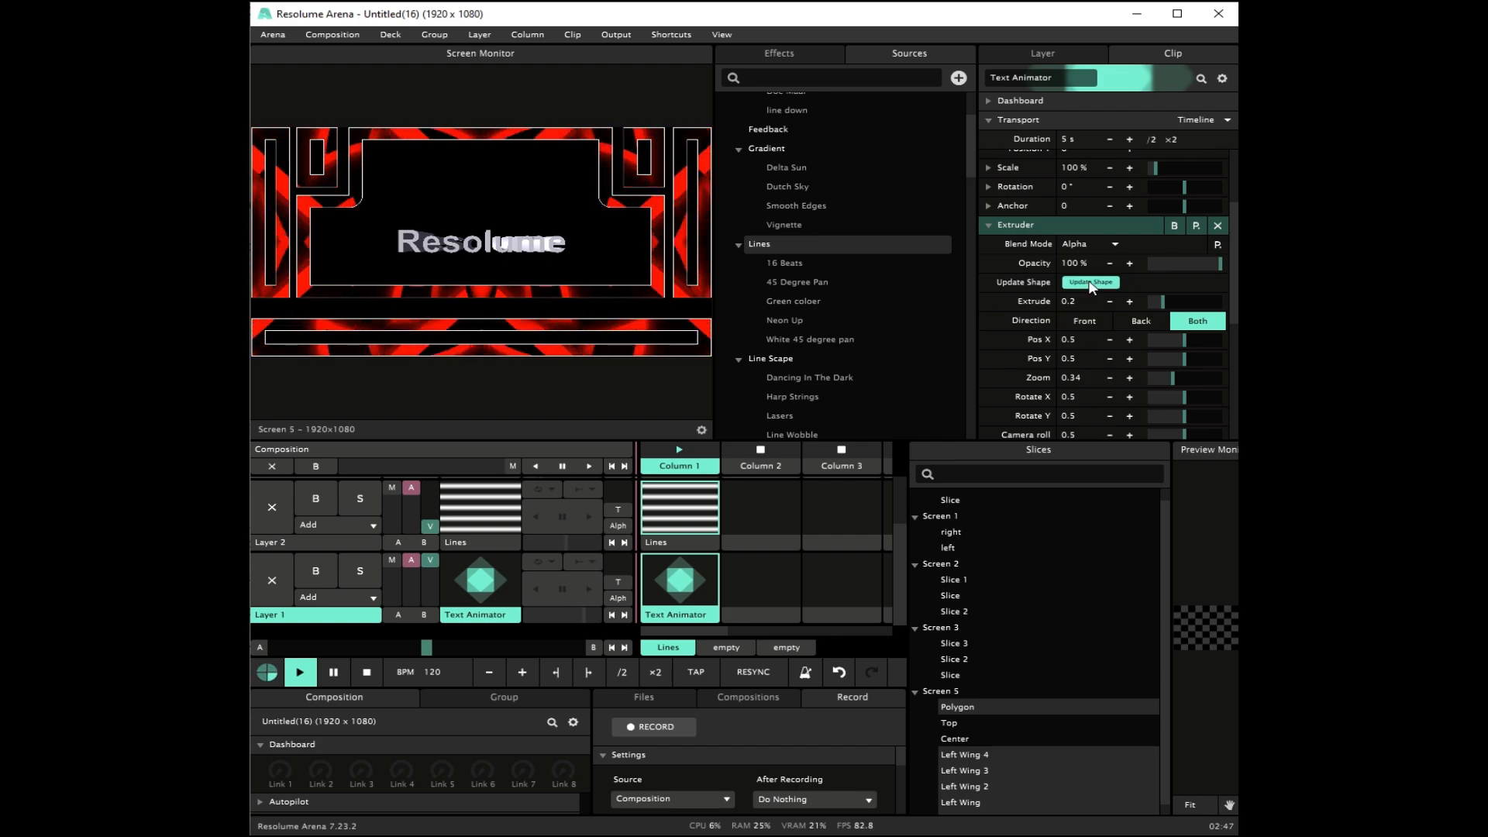
Step: Try shifting the extruded text with a Pos X of about 0.38, and undo the shift
left_click(1160, 320)
left_click(1183, 319)
left_click_drag(1181, 345, 1181, 346)
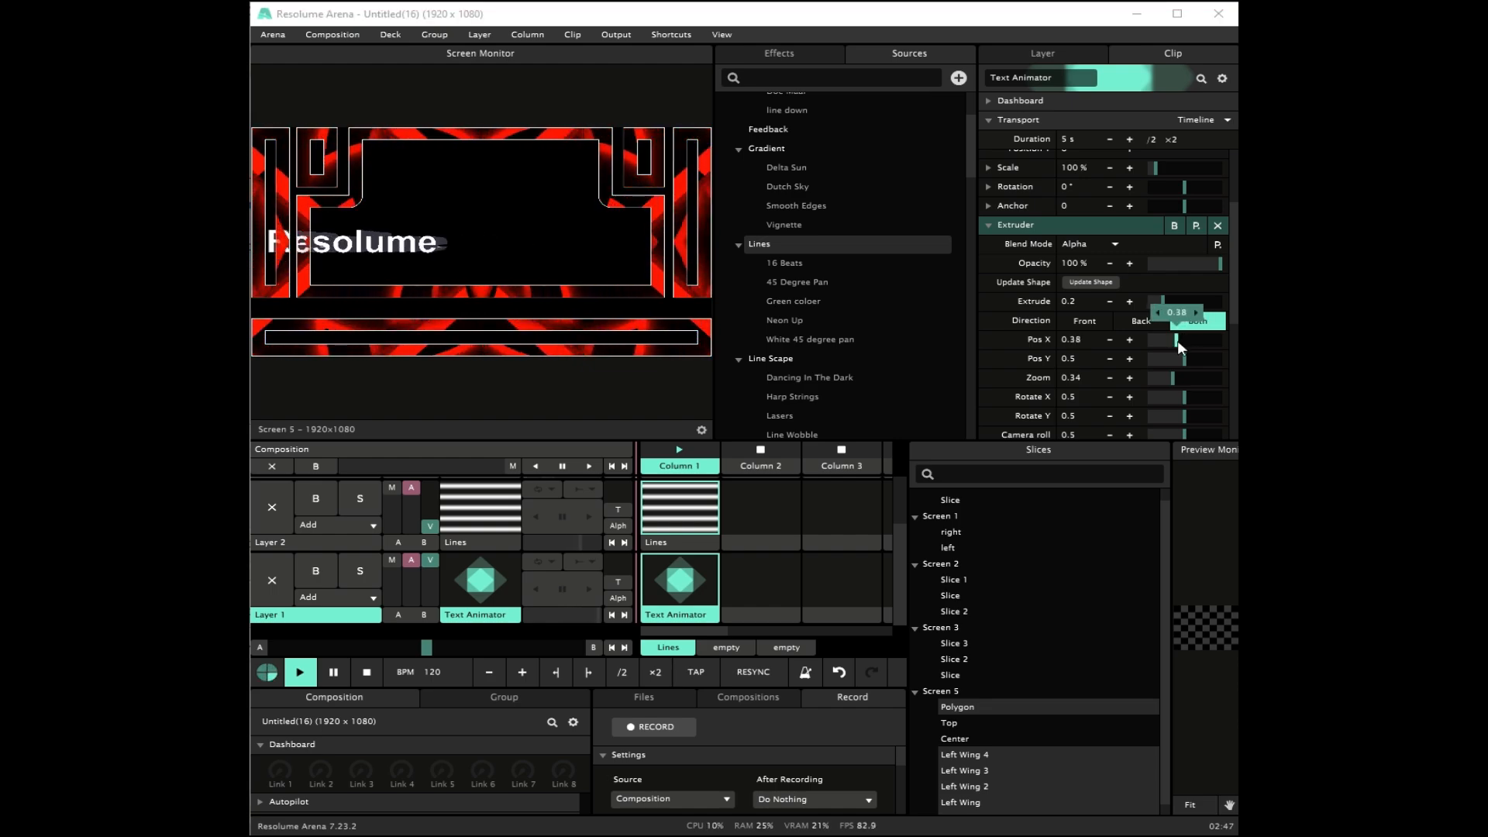
key("ctrl+z")
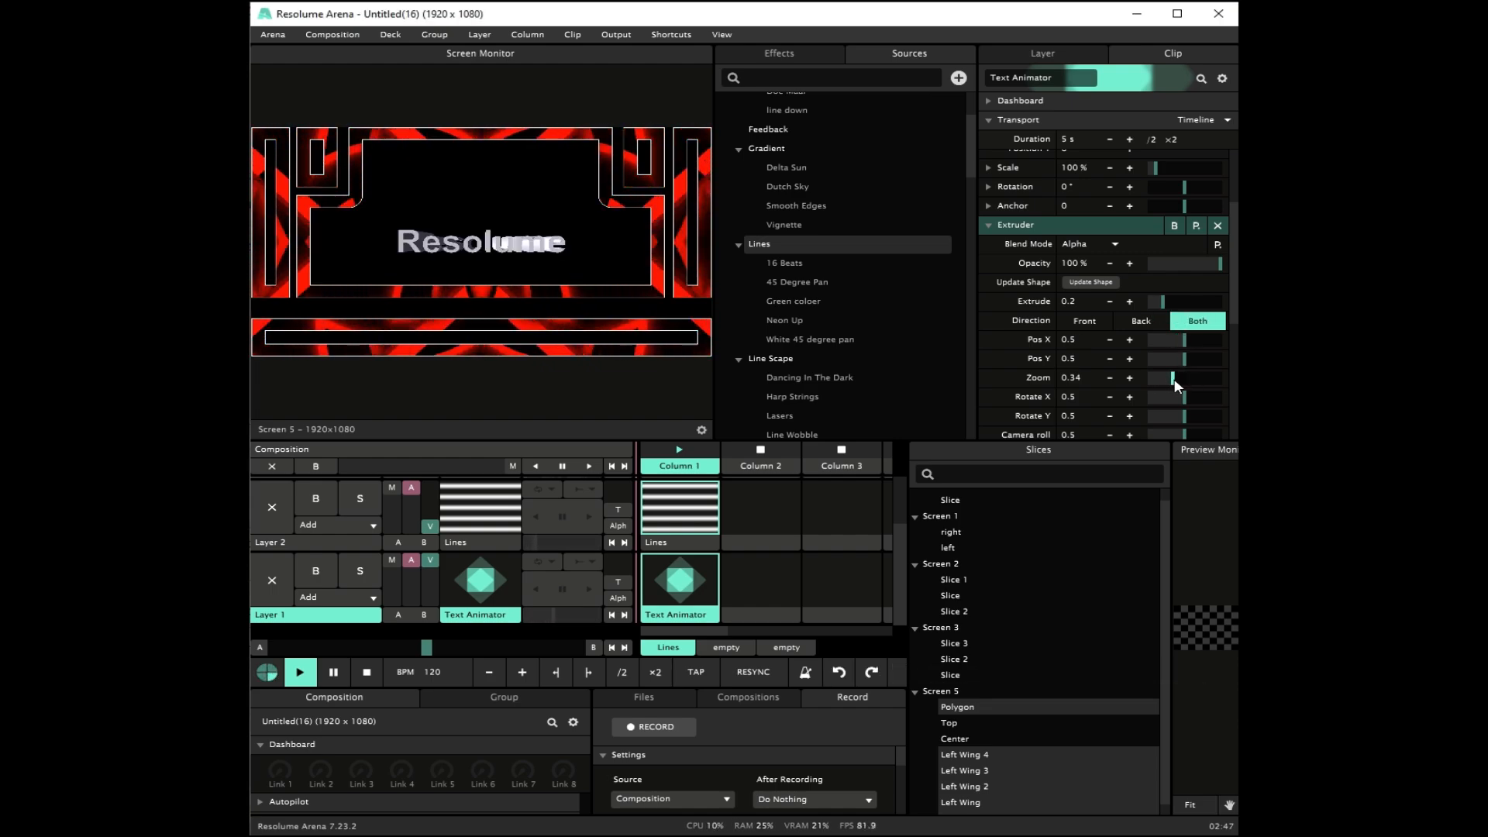
Step: Set the Extruder's Rotate X to about 0.29 and reduce its Extrude depth to 0.04
left_click(1185, 397)
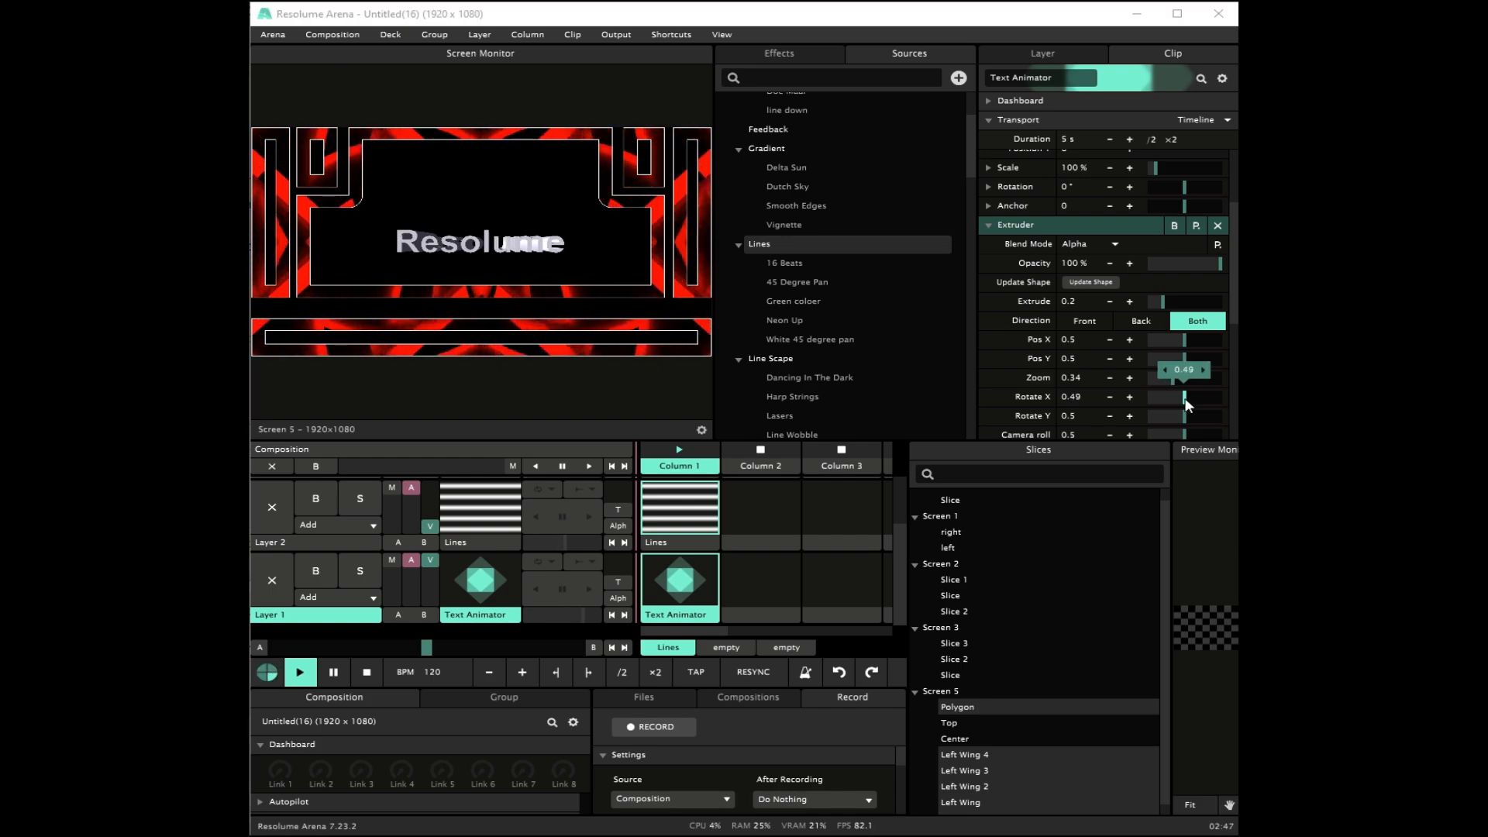
left_click_drag(1175, 398, 1170, 397)
left_click(1110, 302)
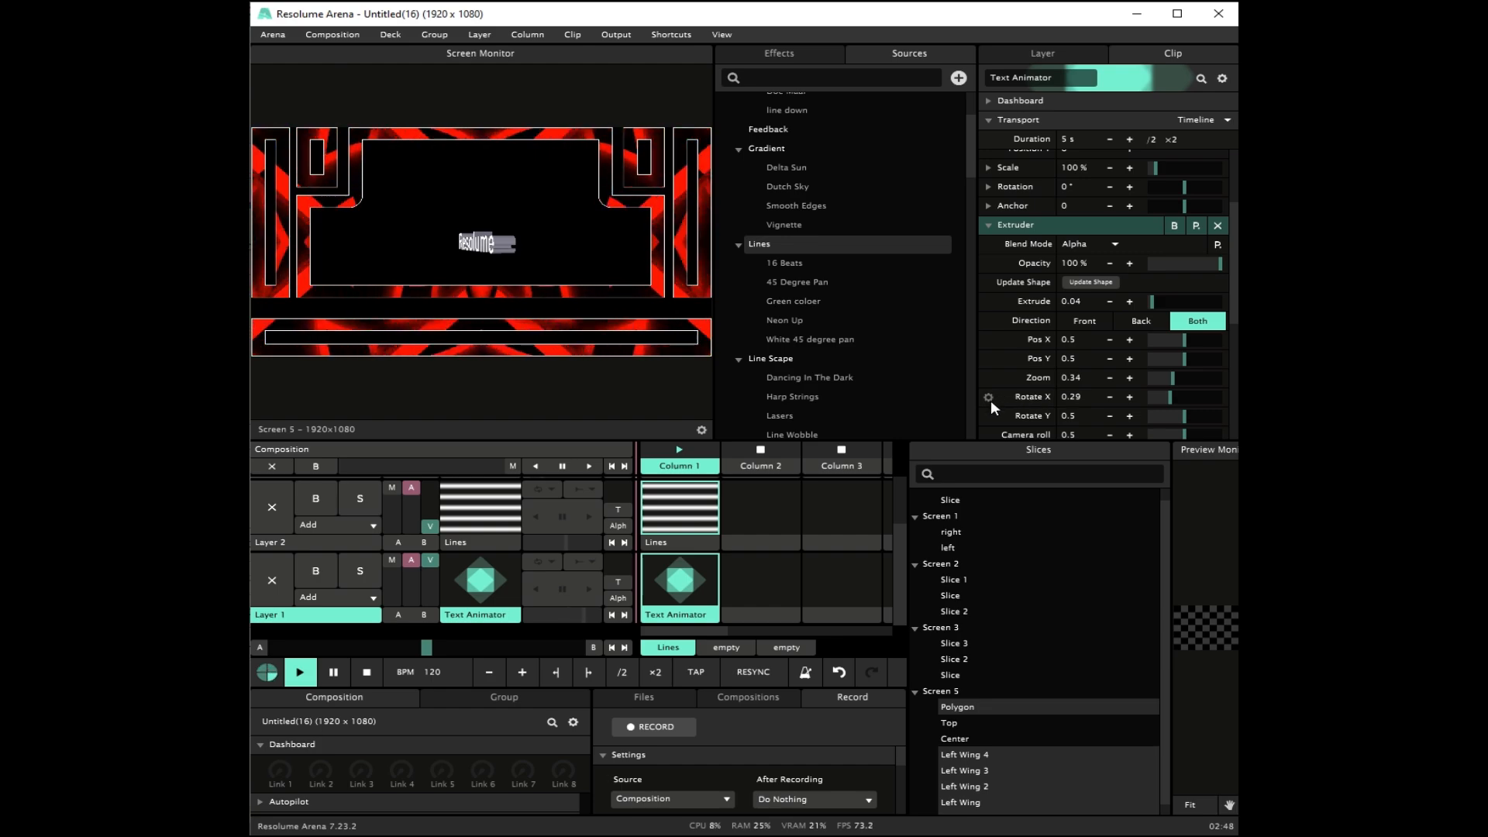
Step: Animate the Extruder's Rotate X with a Timeline and set its duration to 10 s
left_click(990, 399)
left_click(934, 466)
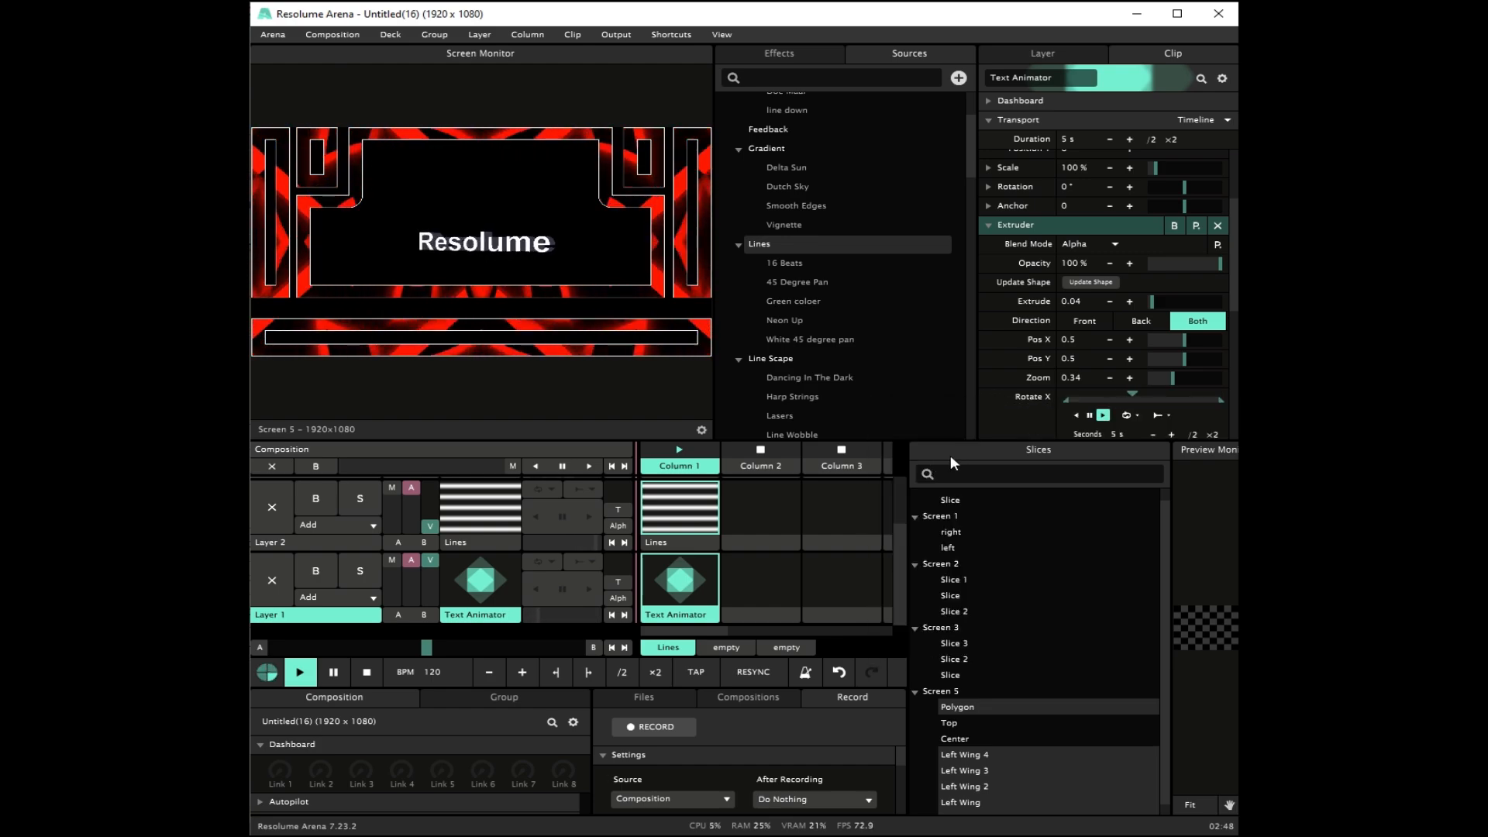
left_click(1210, 436)
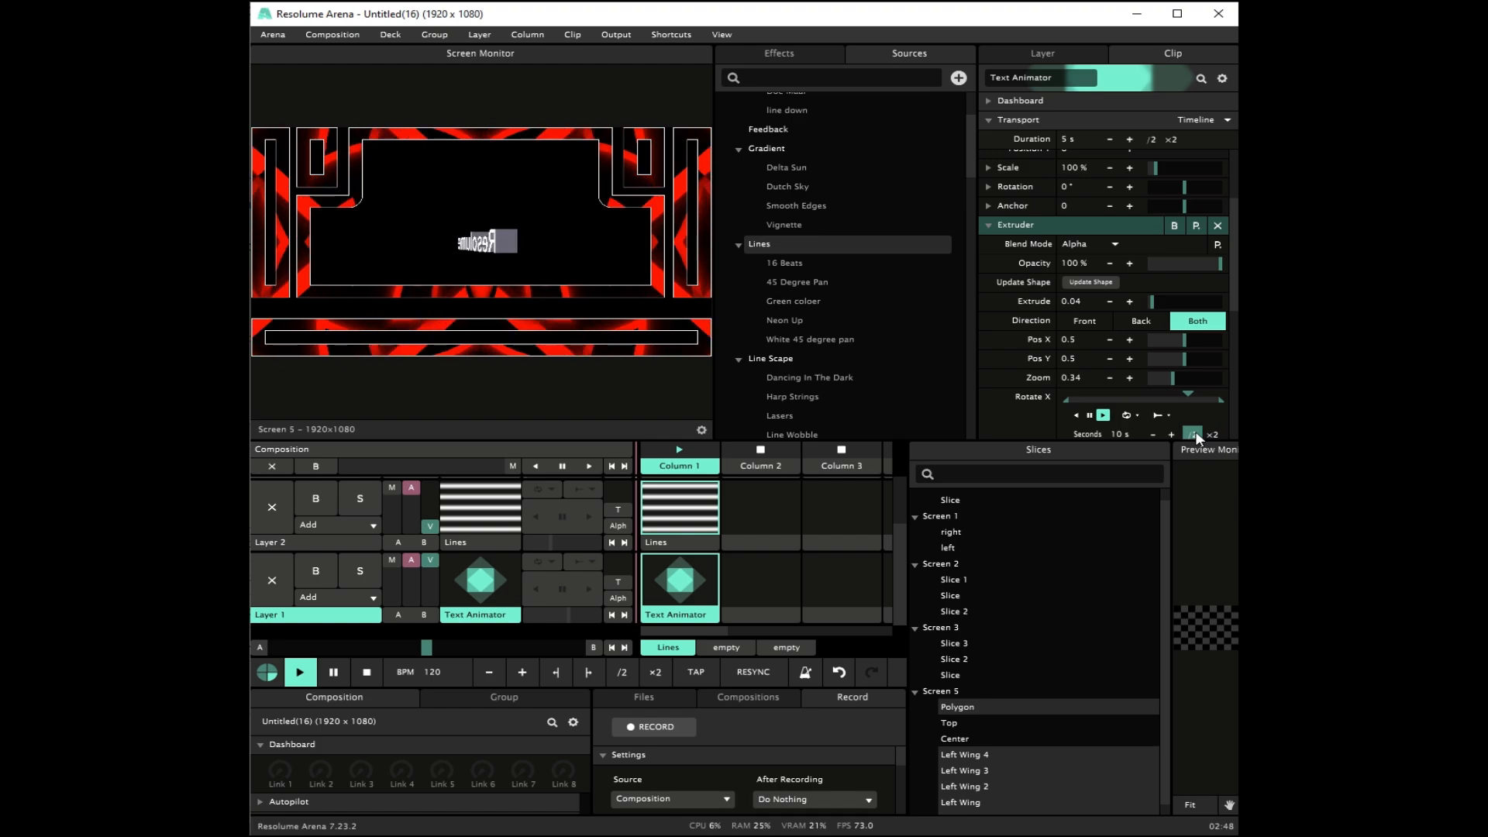
Step: Pause the Rotate X animation and narrow its range to start at about 0.35 and end just below 0.69
left_click(1071, 398)
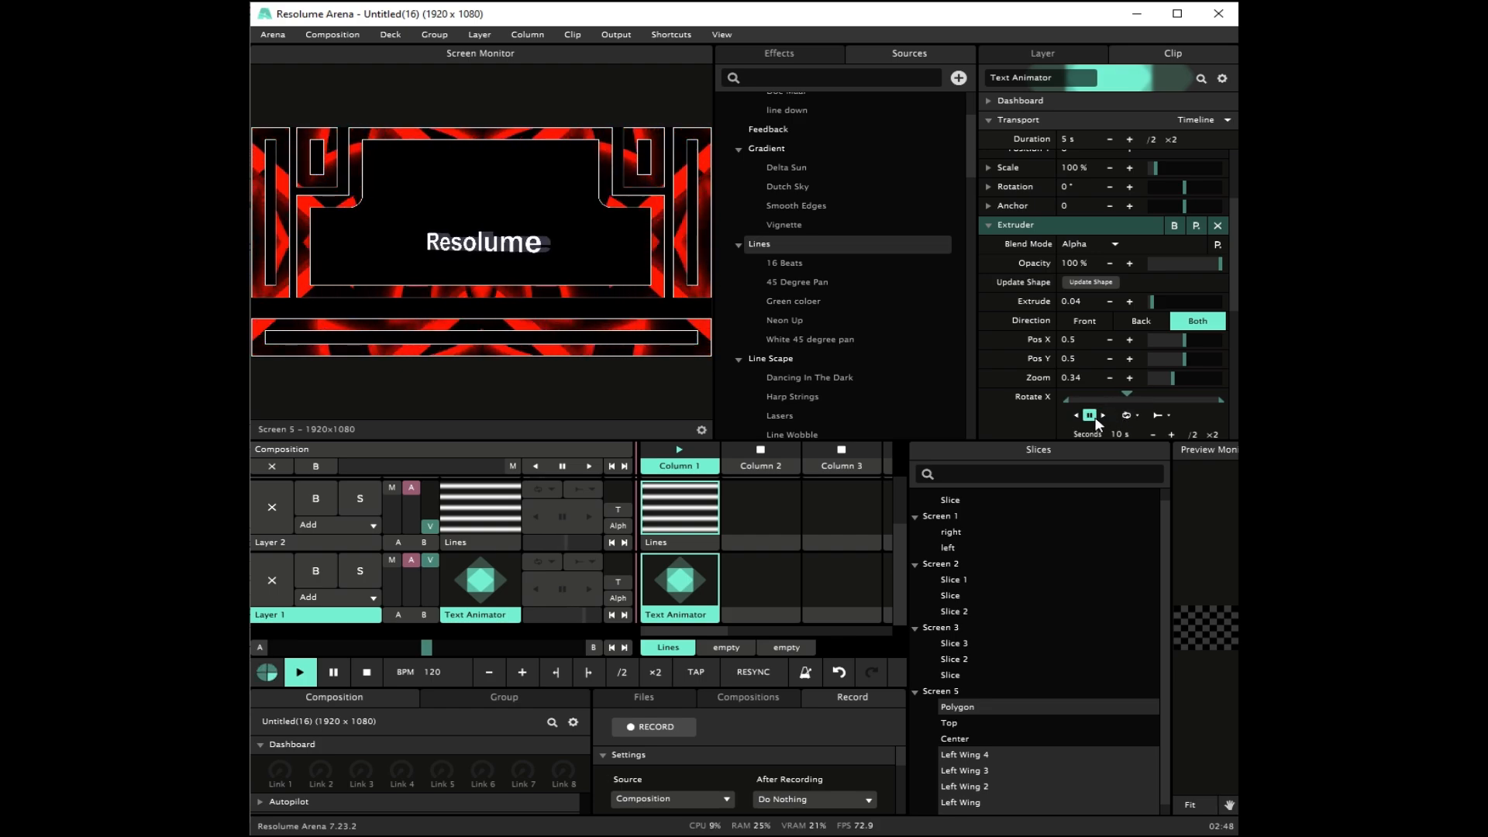
left_click_drag(1068, 398, 1109, 400)
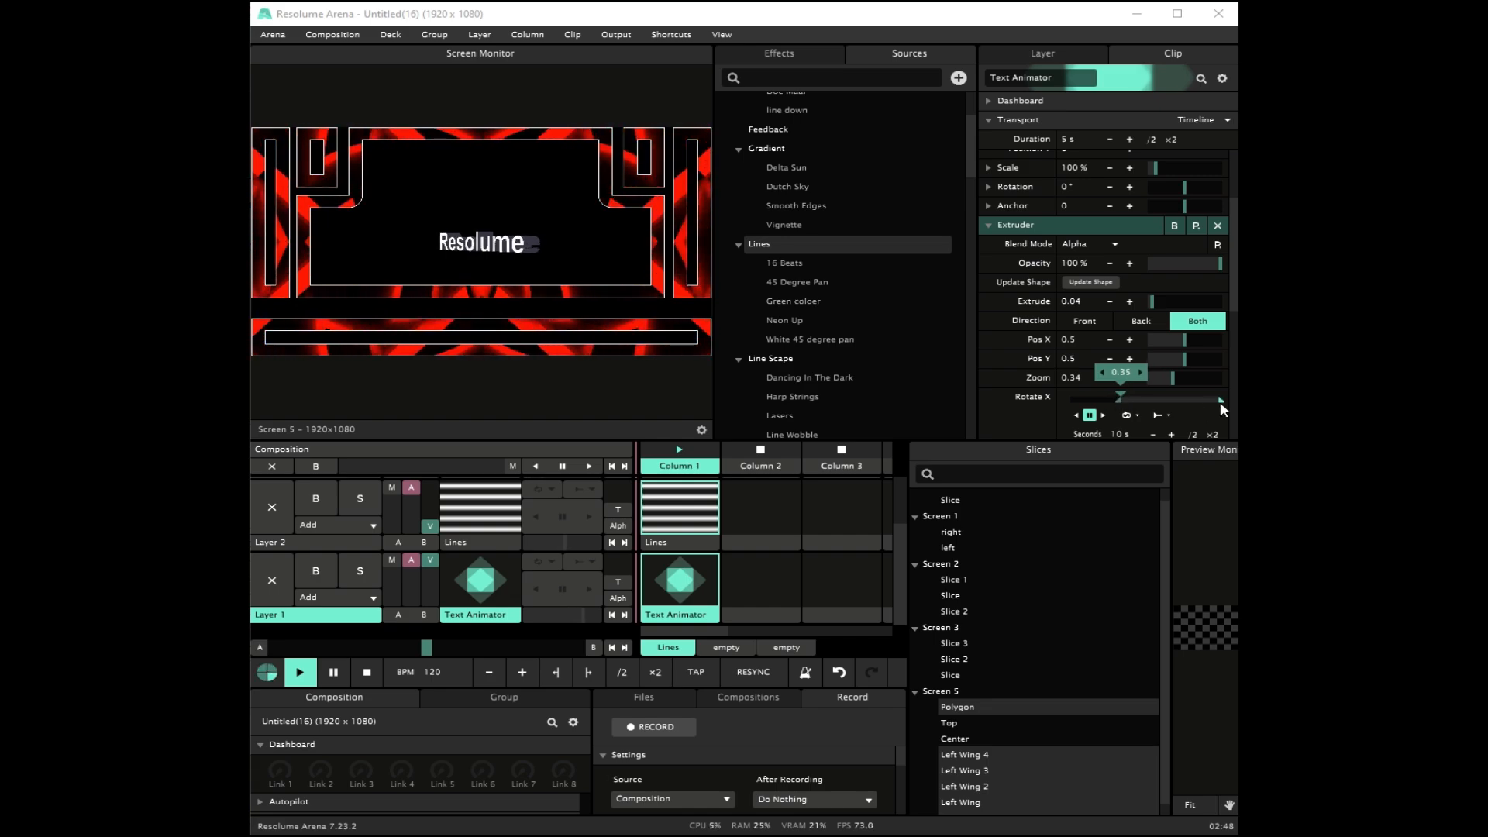
left_click_drag(1121, 396, 1140, 396)
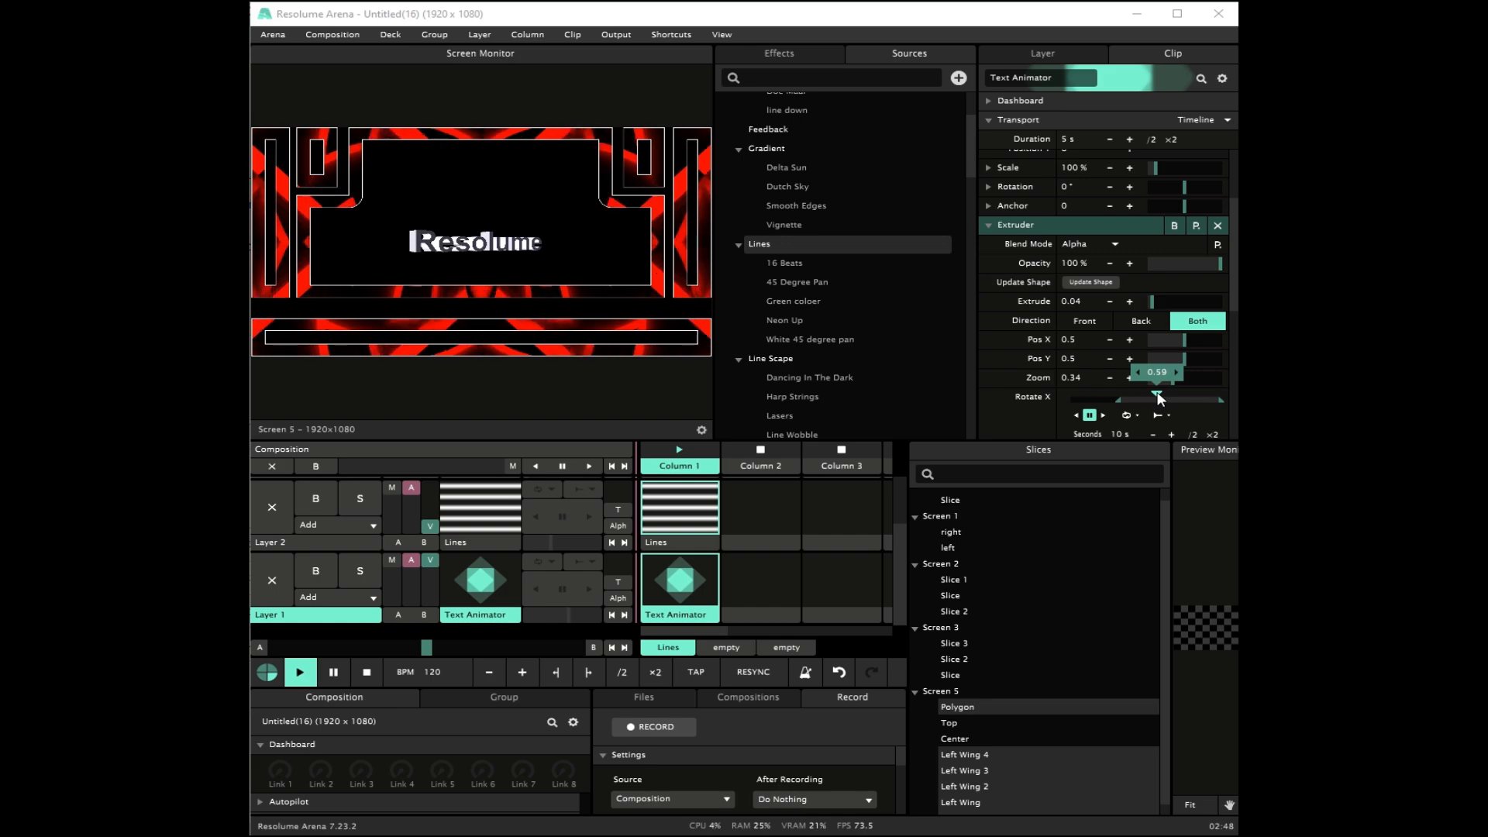
left_click_drag(1160, 397, 1169, 397)
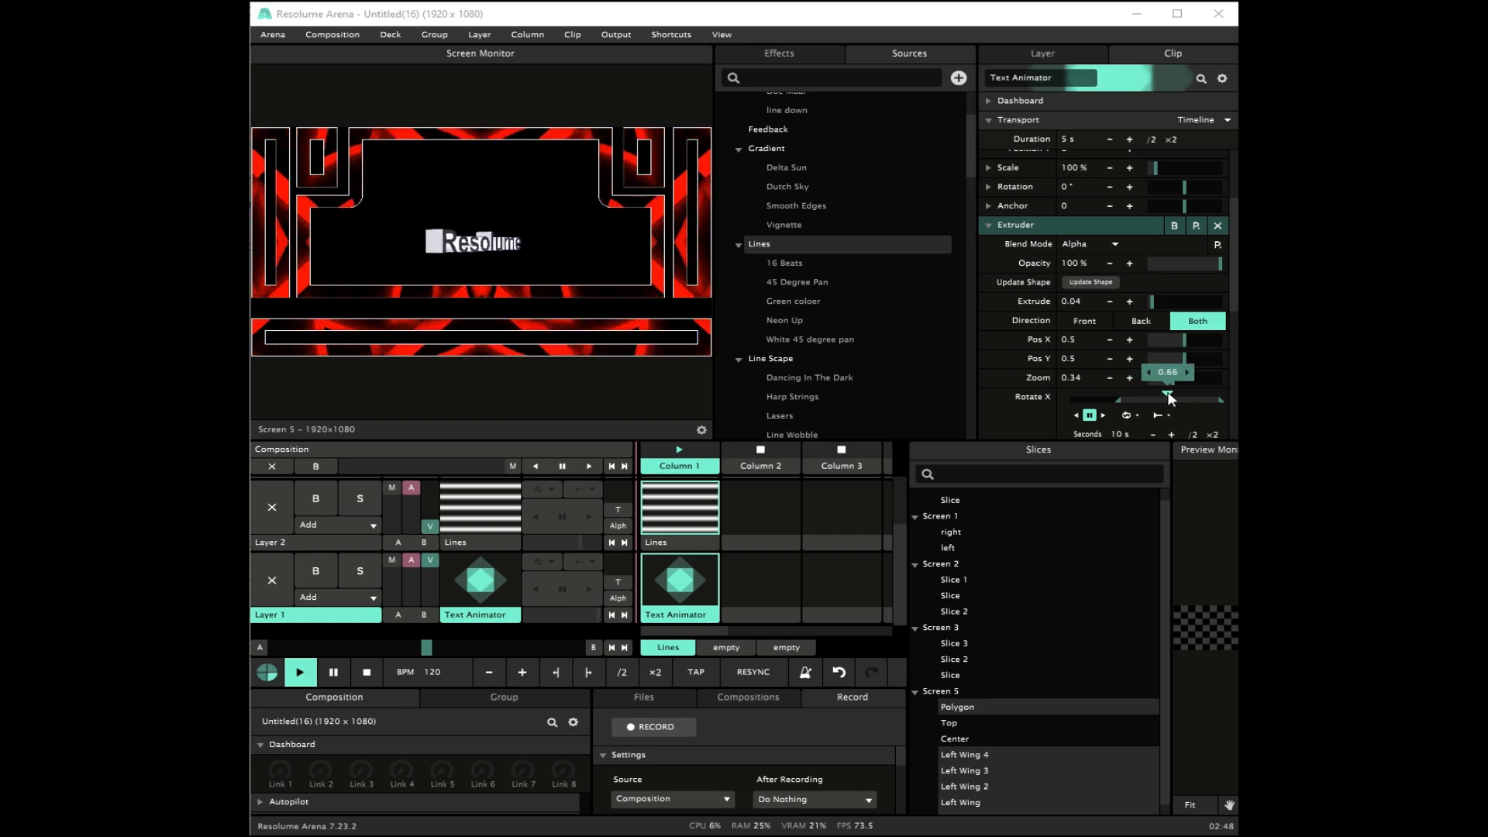
left_click_drag(1216, 398, 1175, 395)
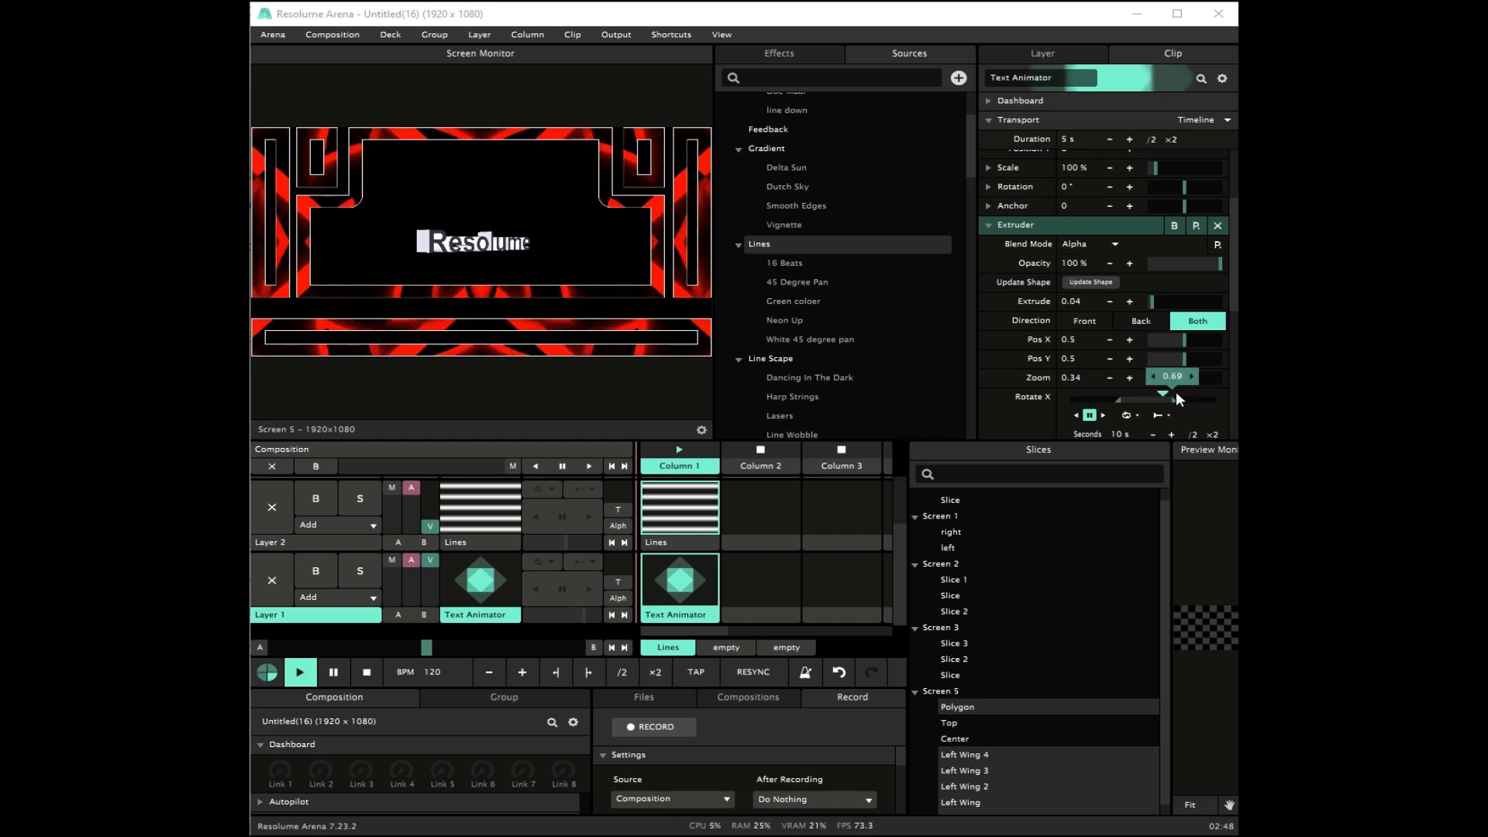
left_click(1151, 376)
left_click(1147, 376)
Step: Resume the Rotate X animation forward and set its playback mode to Bounce
left_click(1103, 414)
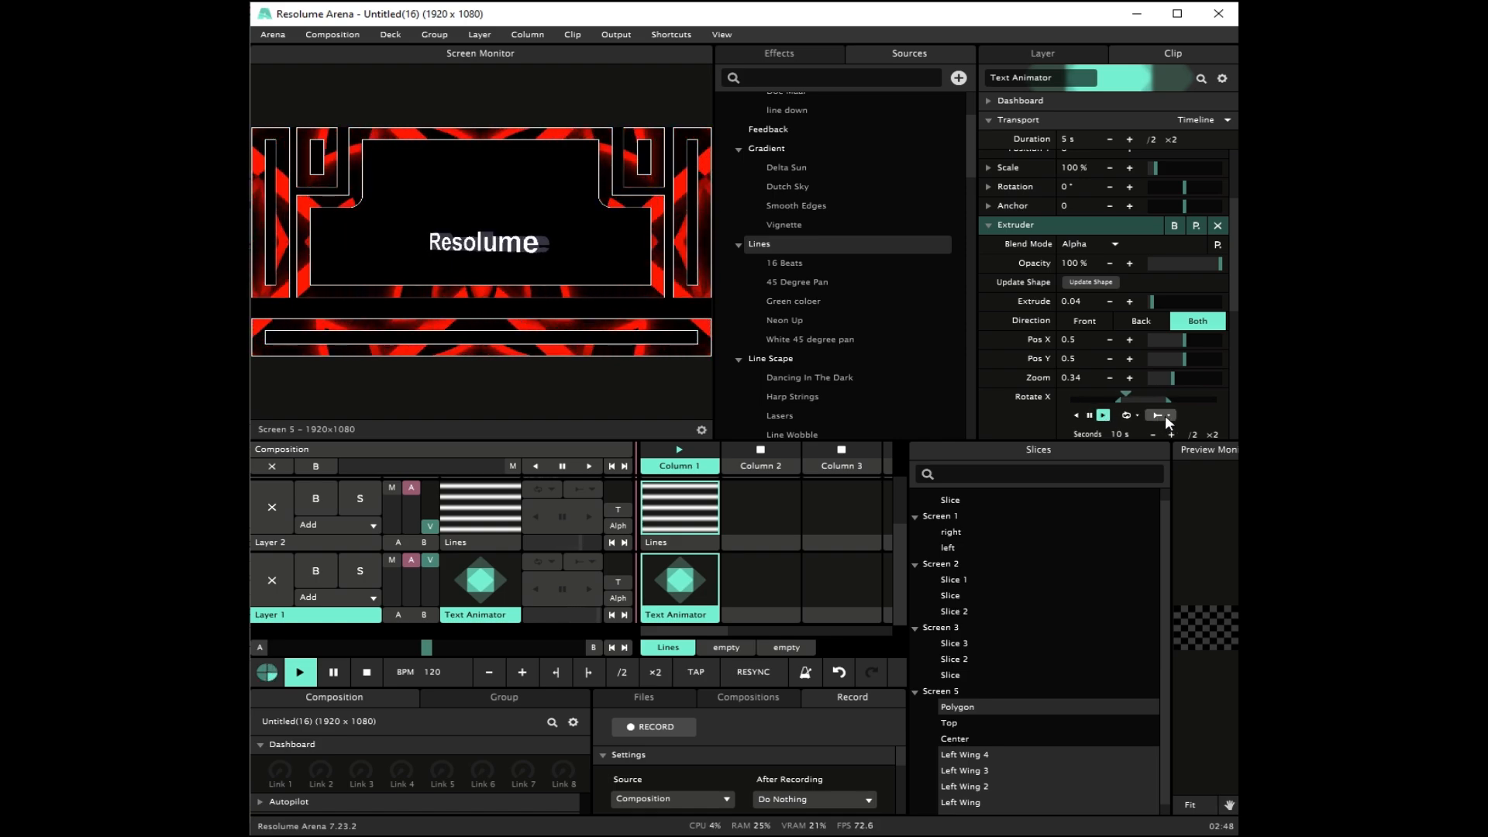
left_click(1134, 416)
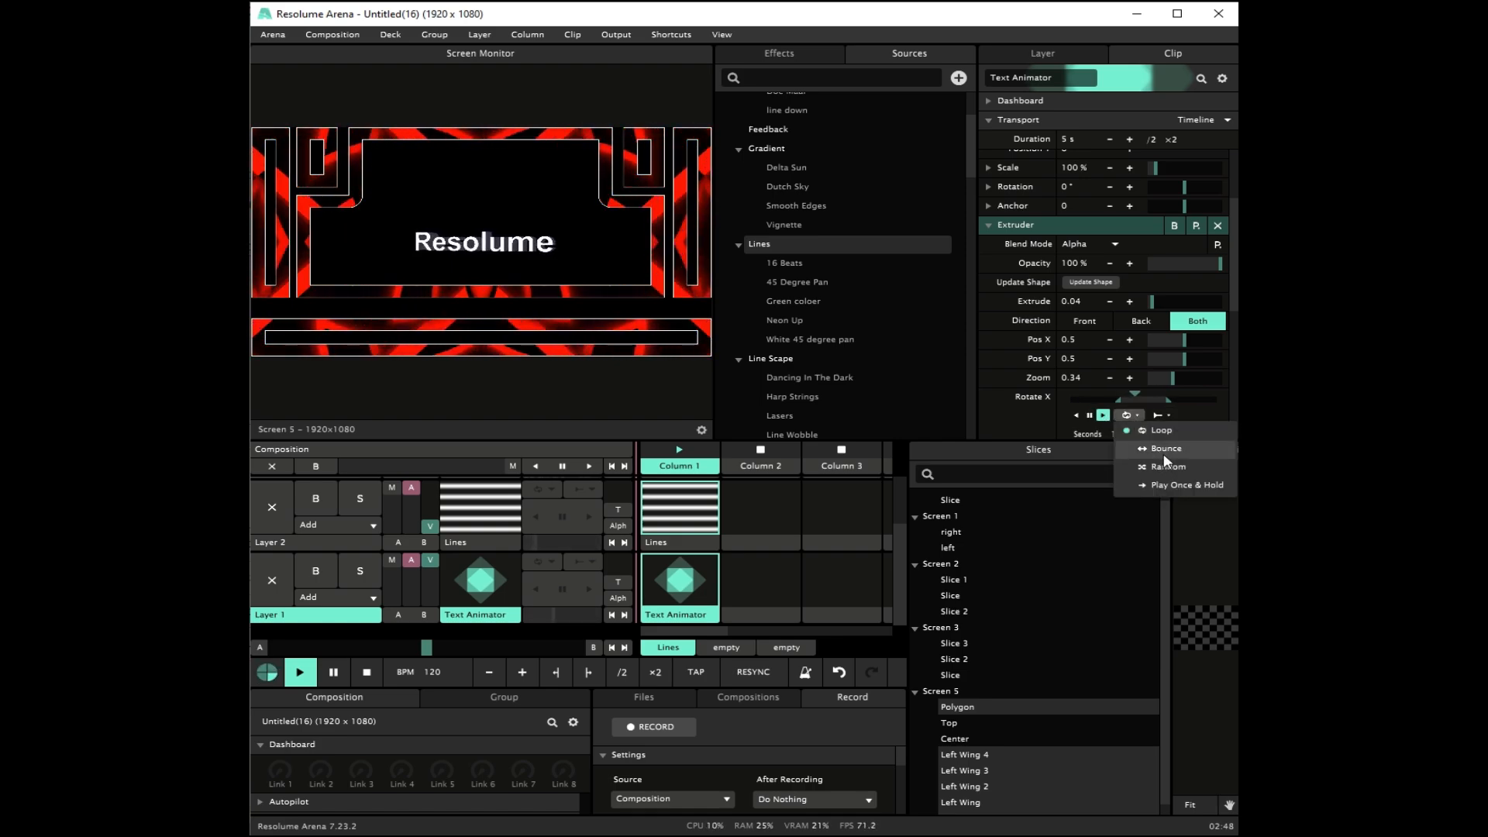
left_click(1164, 453)
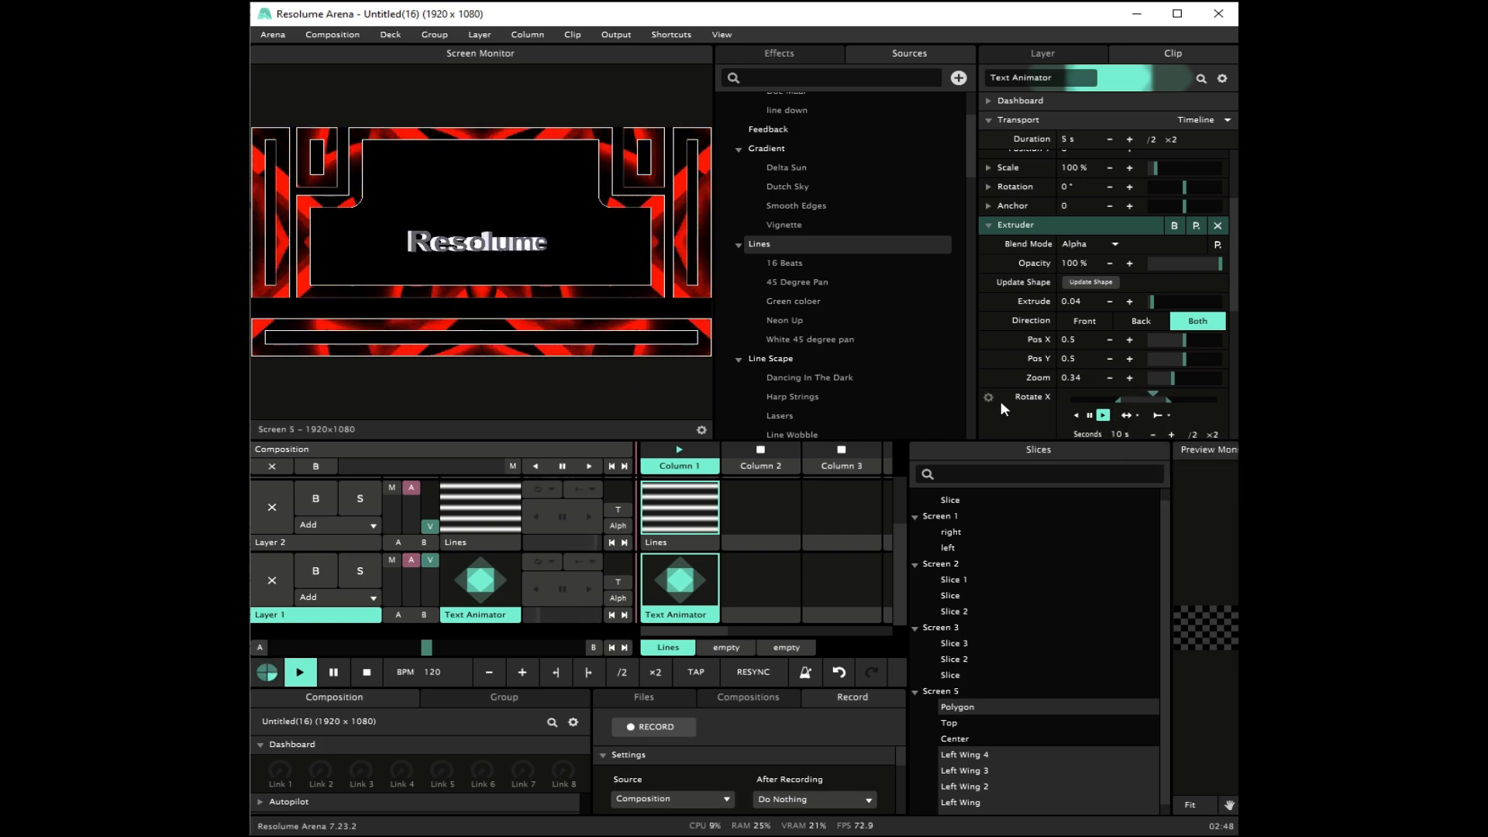
Step: Add an Envelope to the Rotate X animation and apply the Up N Down preset
left_click(990, 397)
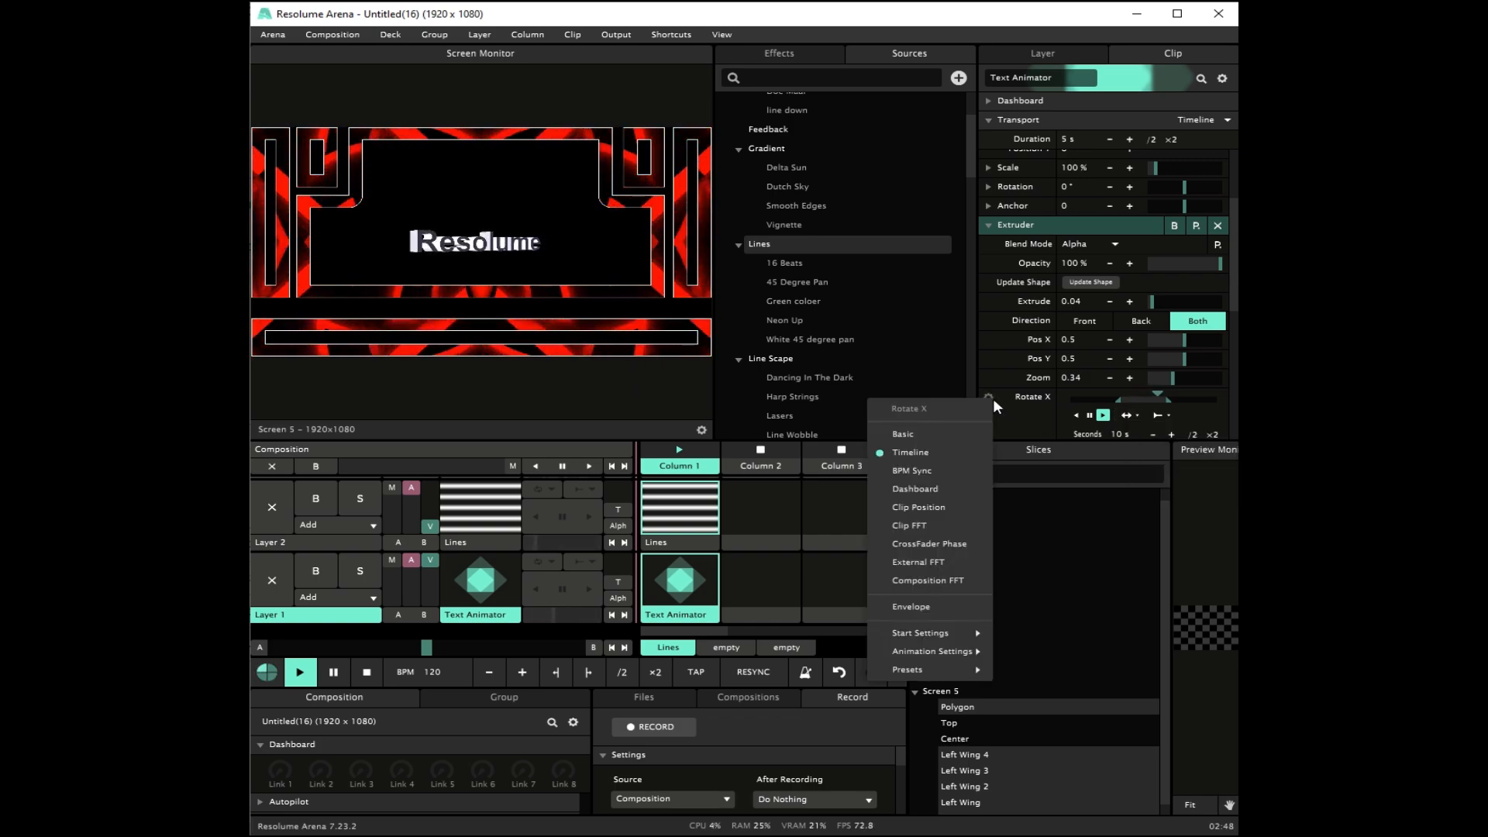
left_click(945, 606)
left_click(1209, 386)
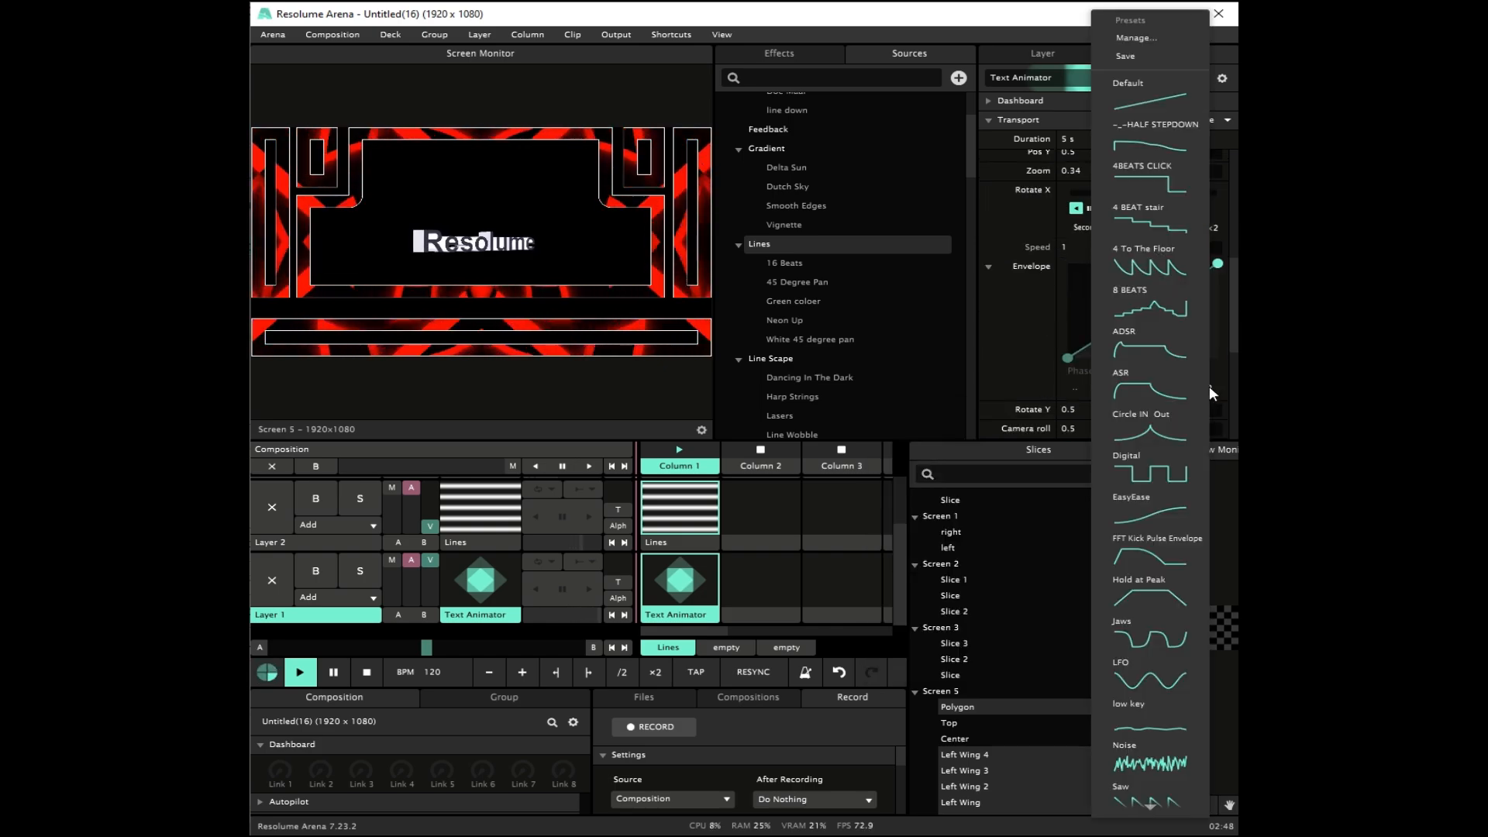
scroll(1149, 560, "down", 3)
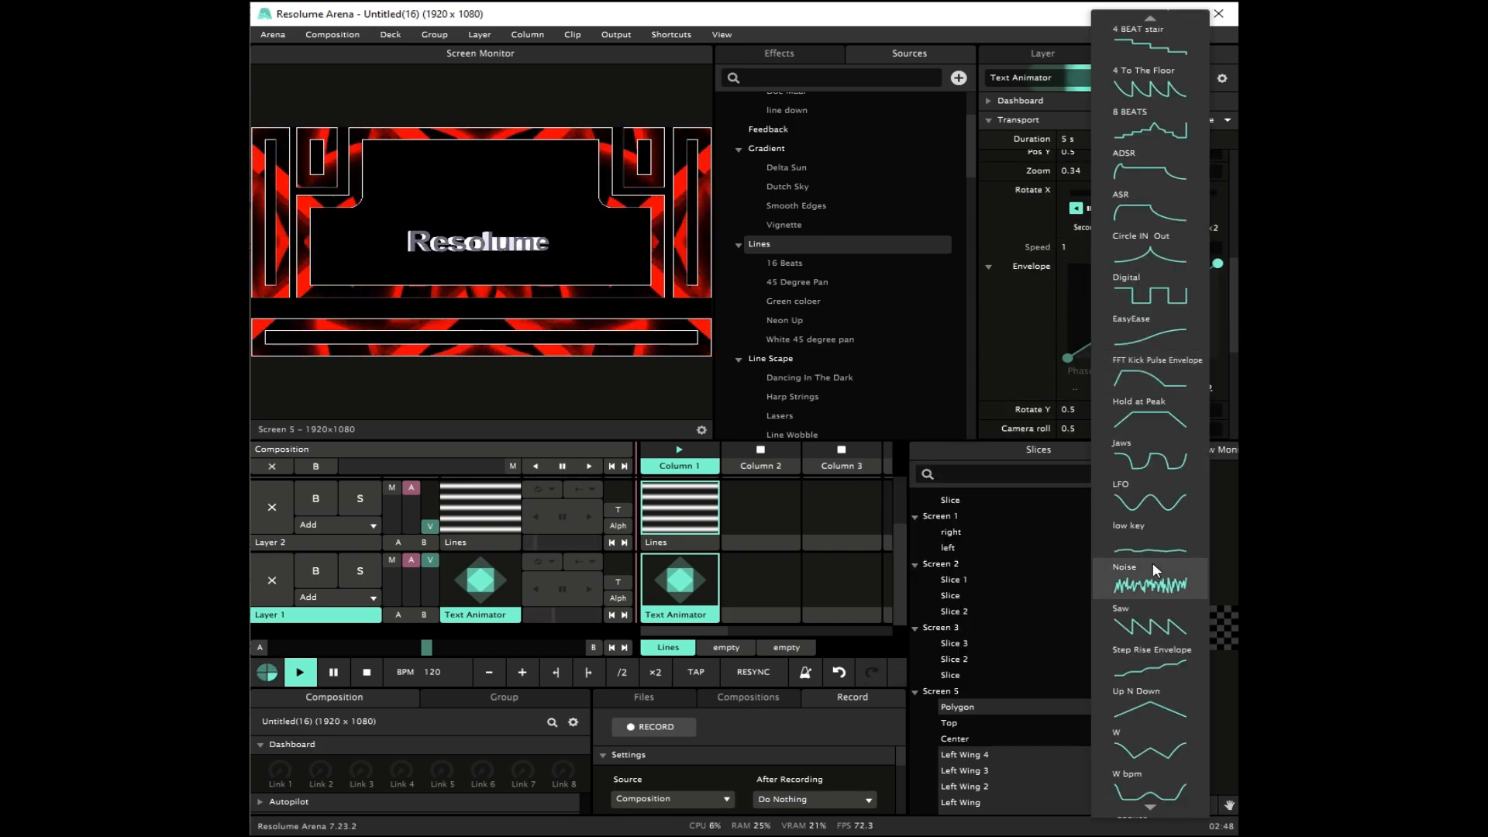
left_click(1150, 702)
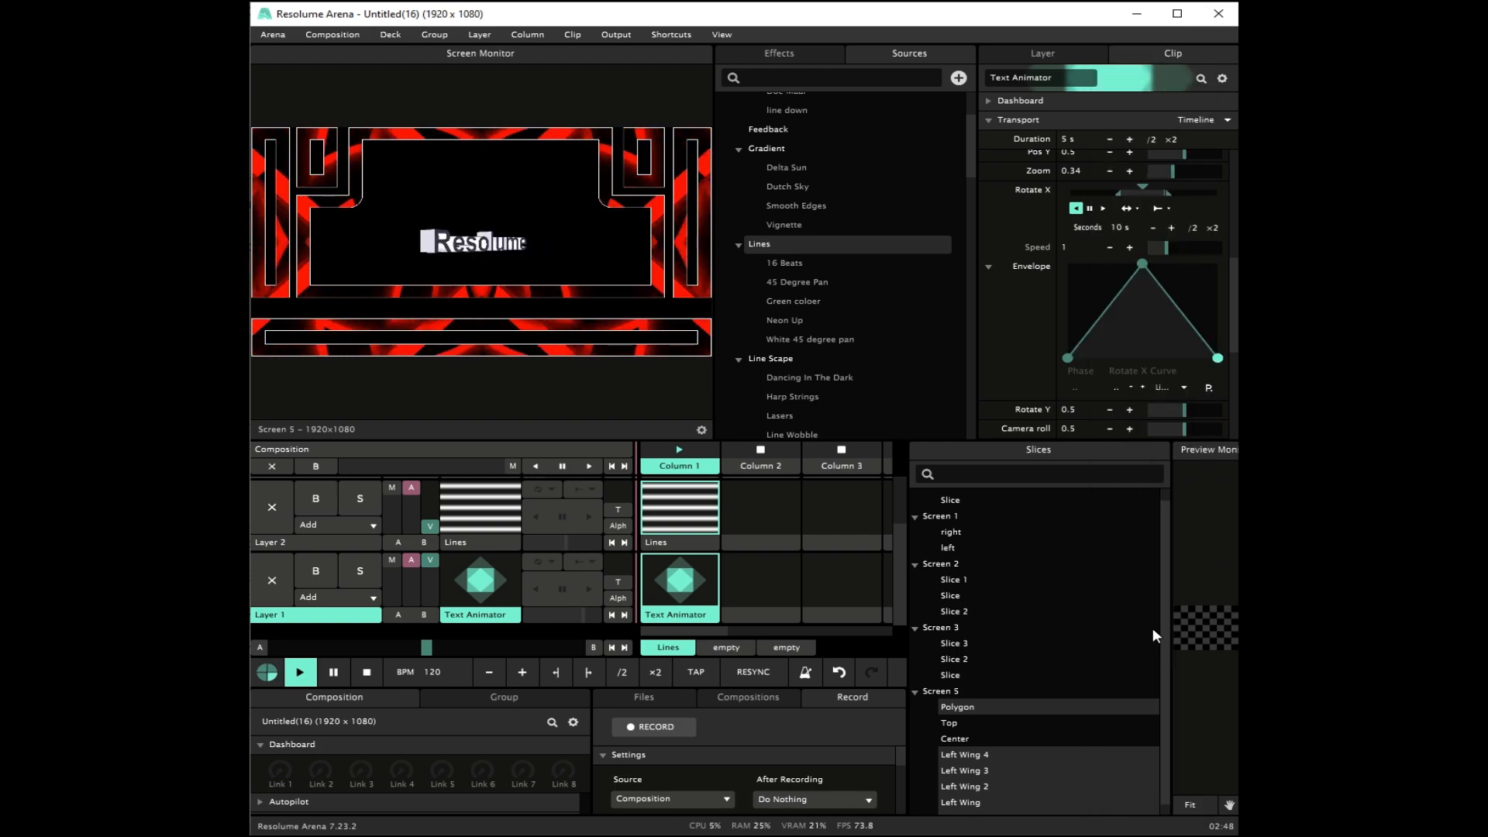
left_click(1111, 303)
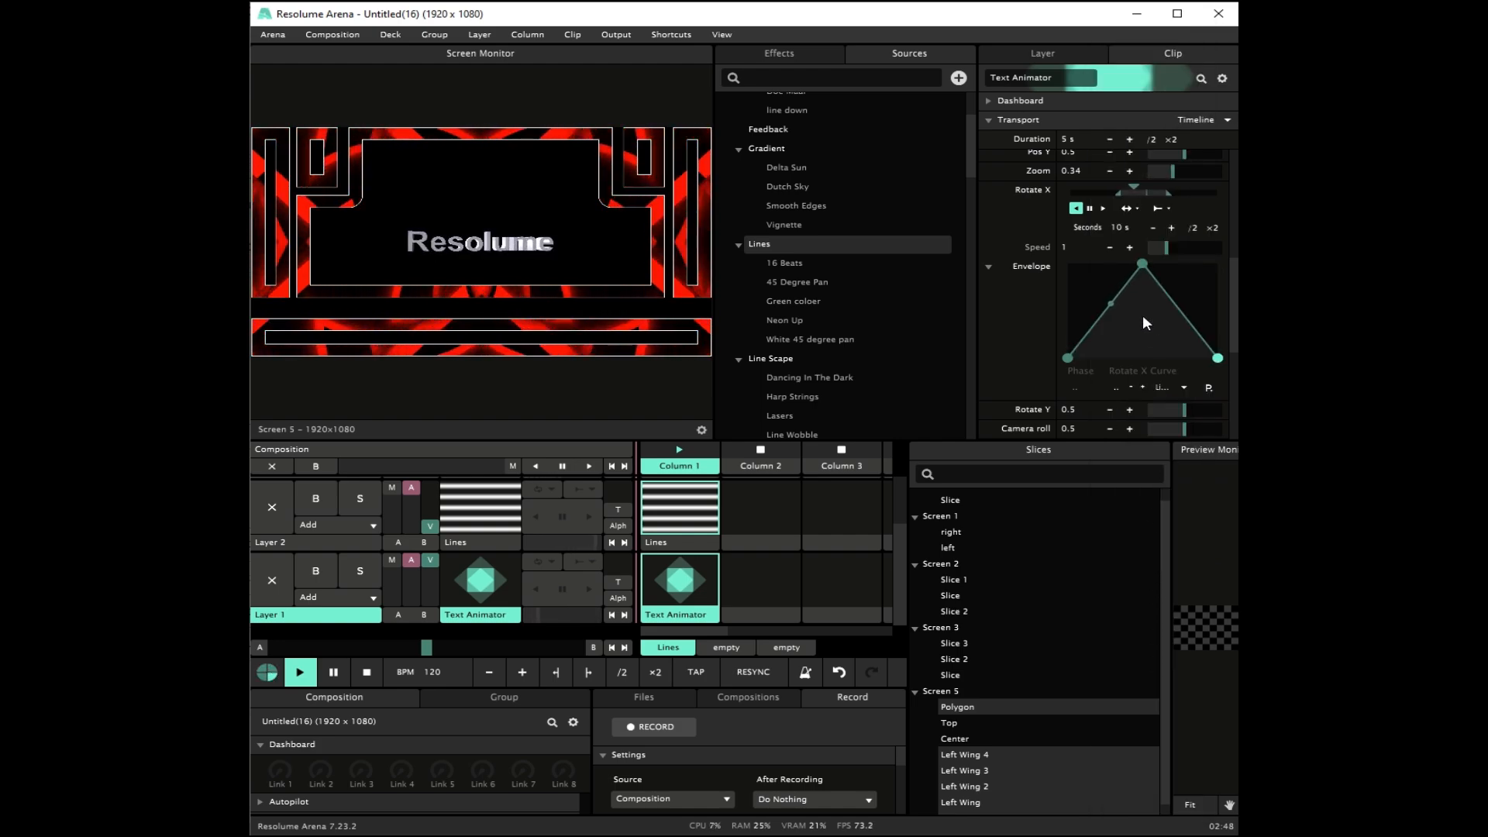
Step: Set the Rotate X animation to Loop and play it forward
left_click(1130, 209)
left_click(1146, 229)
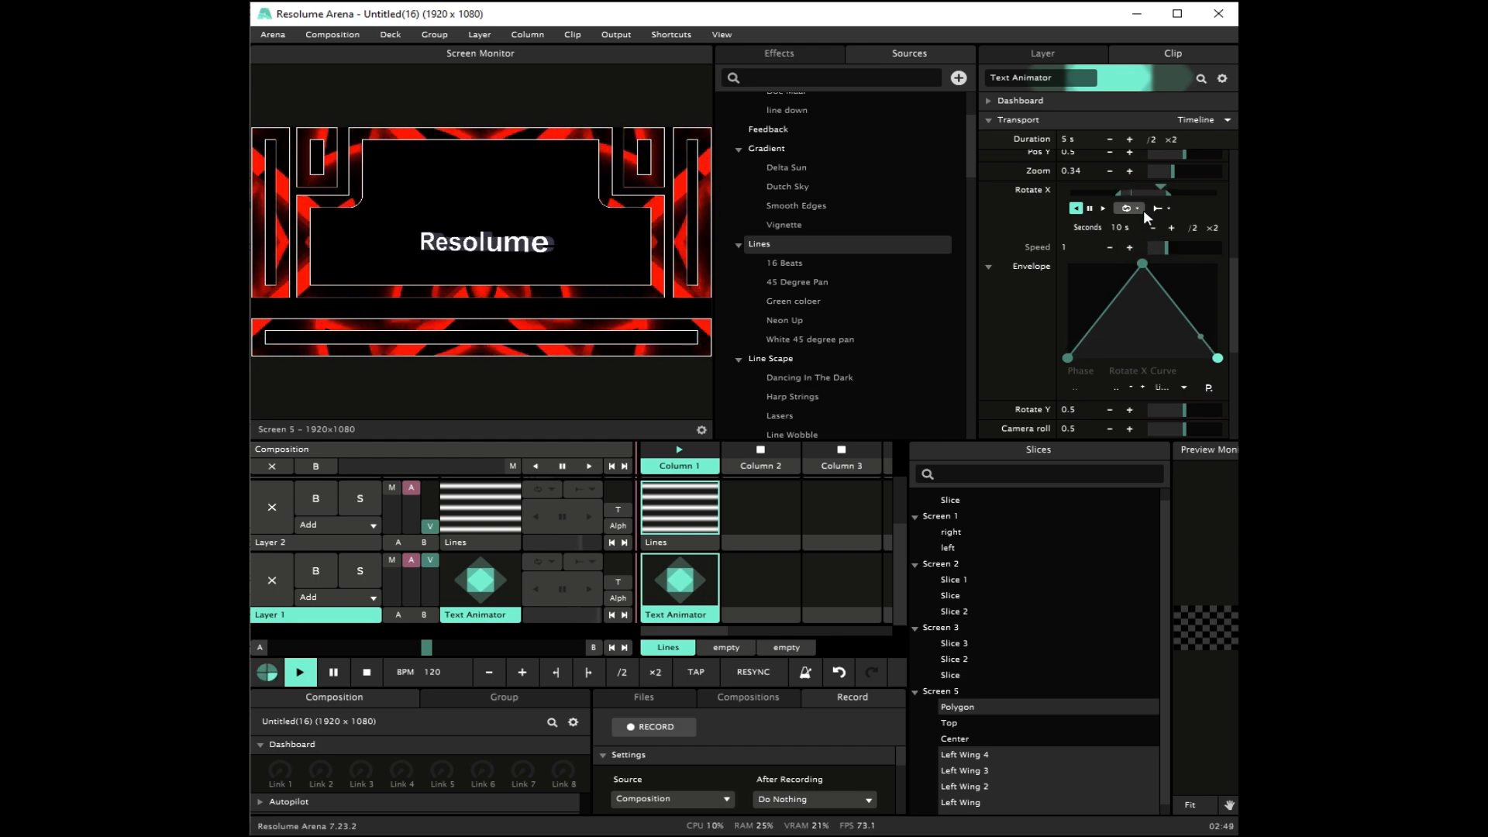
left_click(1104, 208)
Step: Expand the Text Animator parameters, increase the text size to about 4.05, and update the Extruder's shape
scroll(1071, 304, "up", 2)
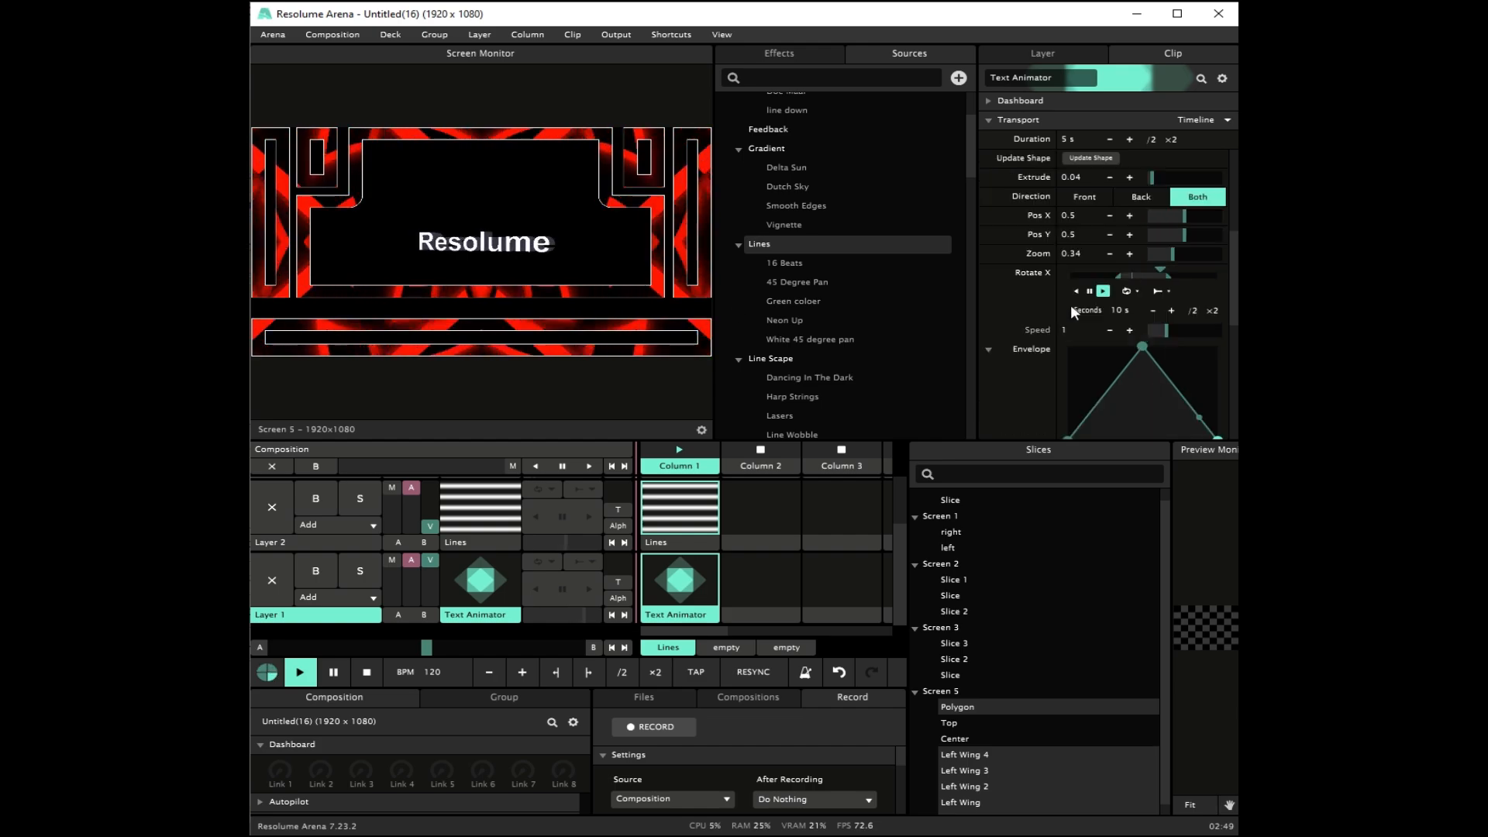
scroll(1071, 305, "up", 3)
scroll(1062, 304, "up", 3)
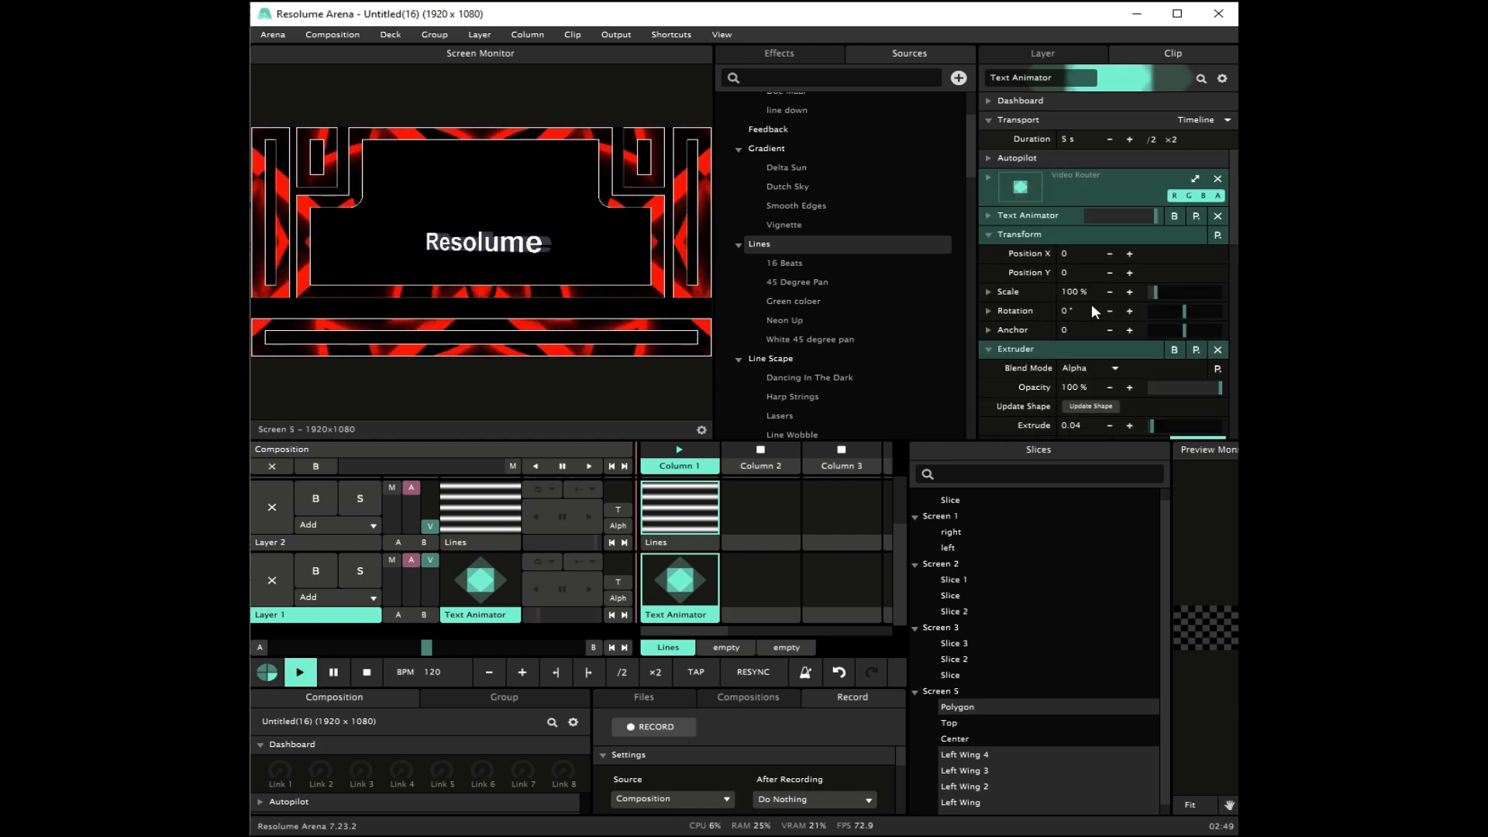
left_click(989, 215)
scroll(1100, 335, "down", 2)
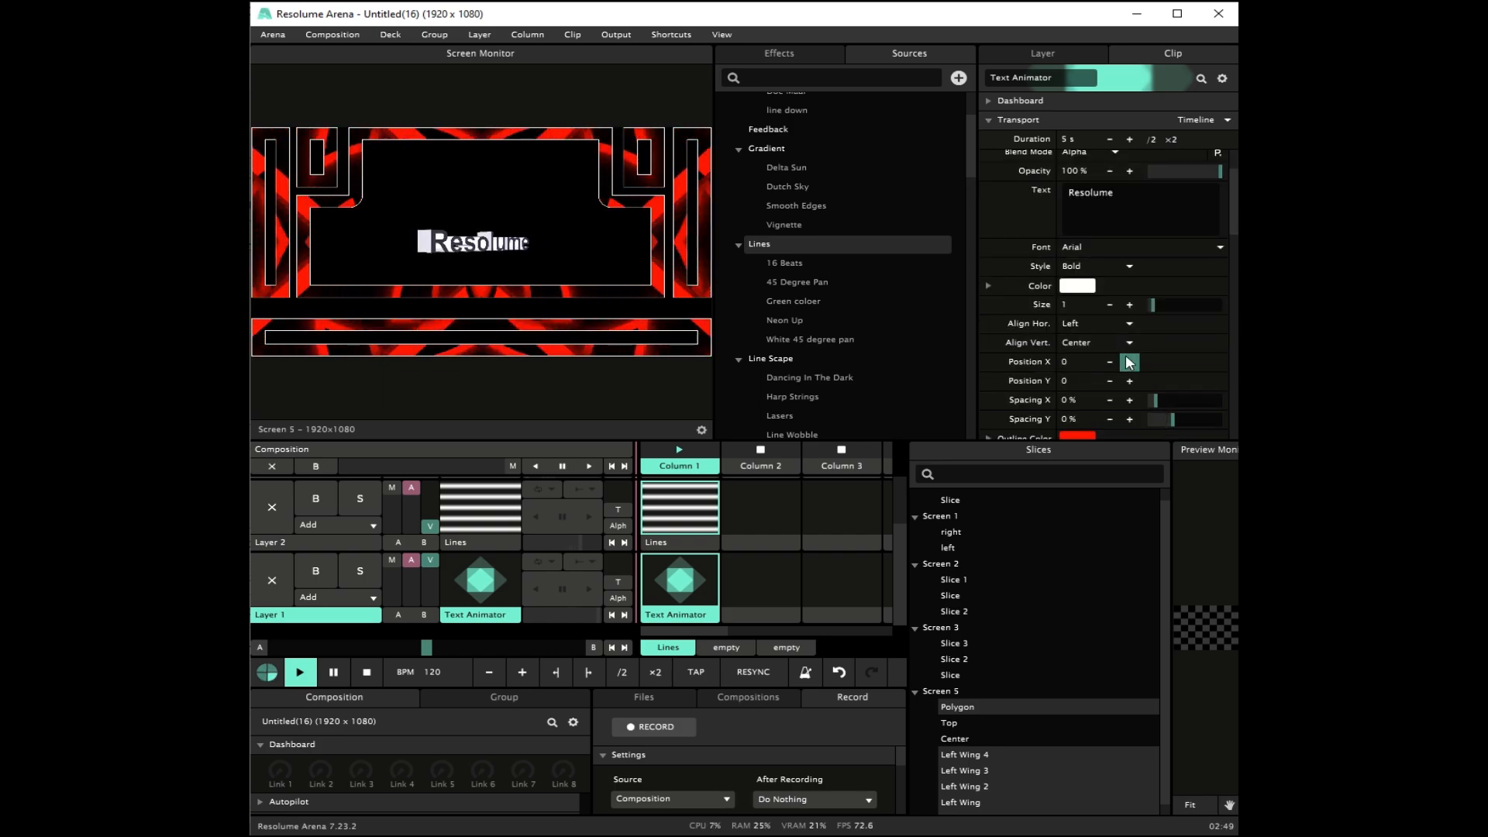
left_click_drag(1128, 307, 1194, 310)
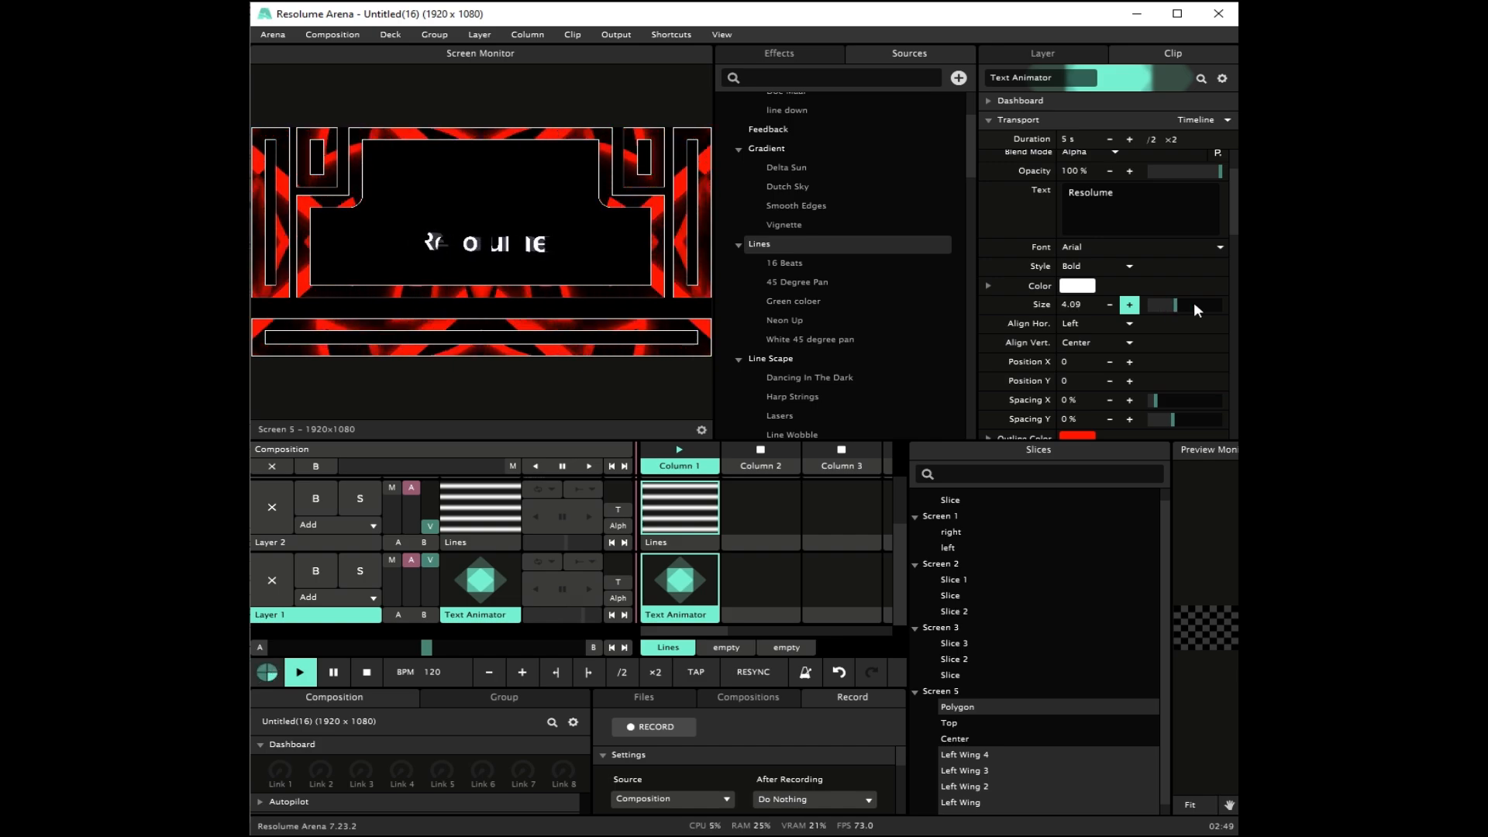
scroll(1183, 333, "up", 4)
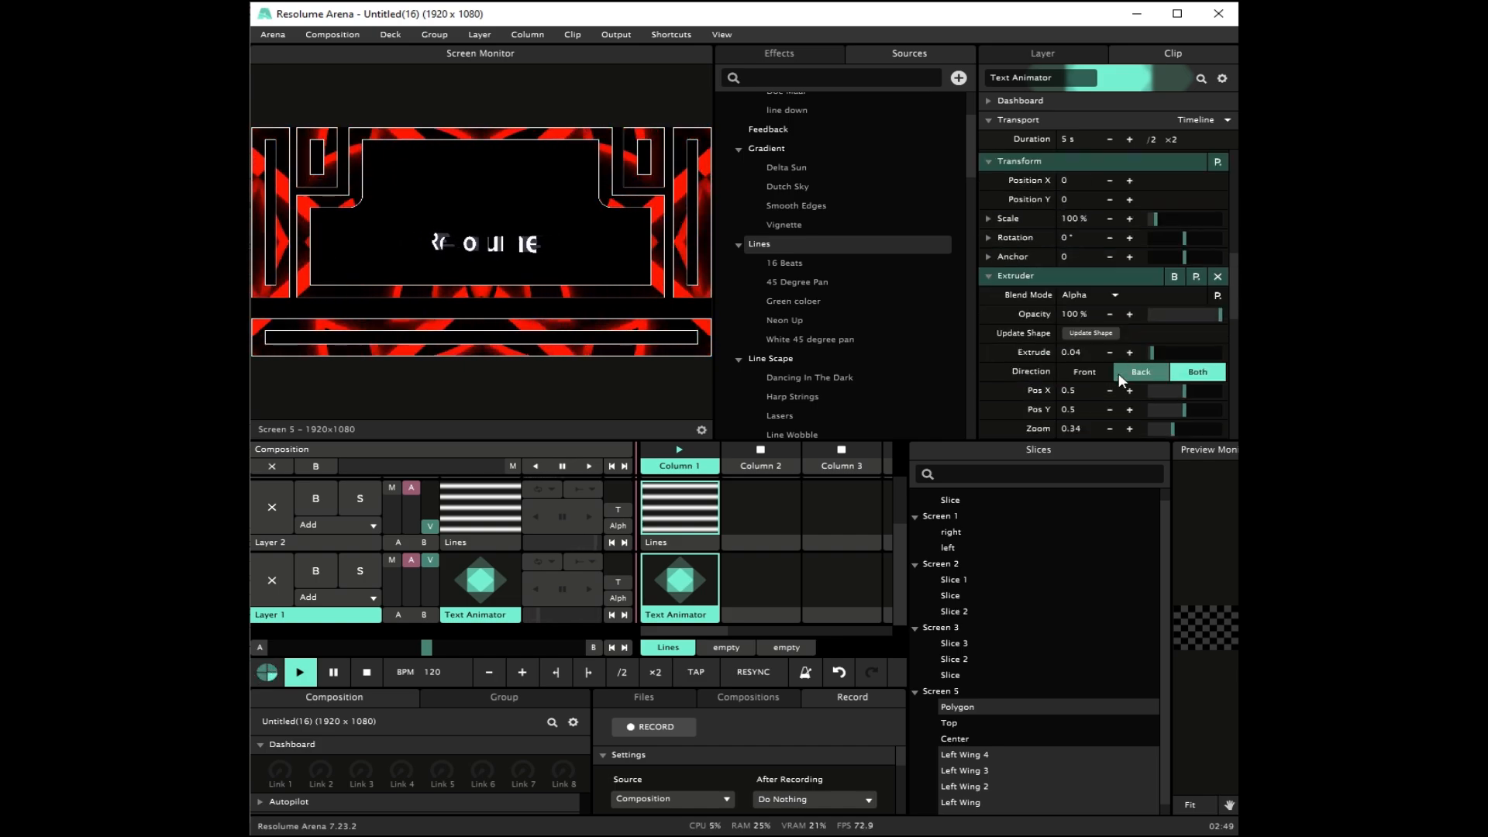
left_click(1096, 336)
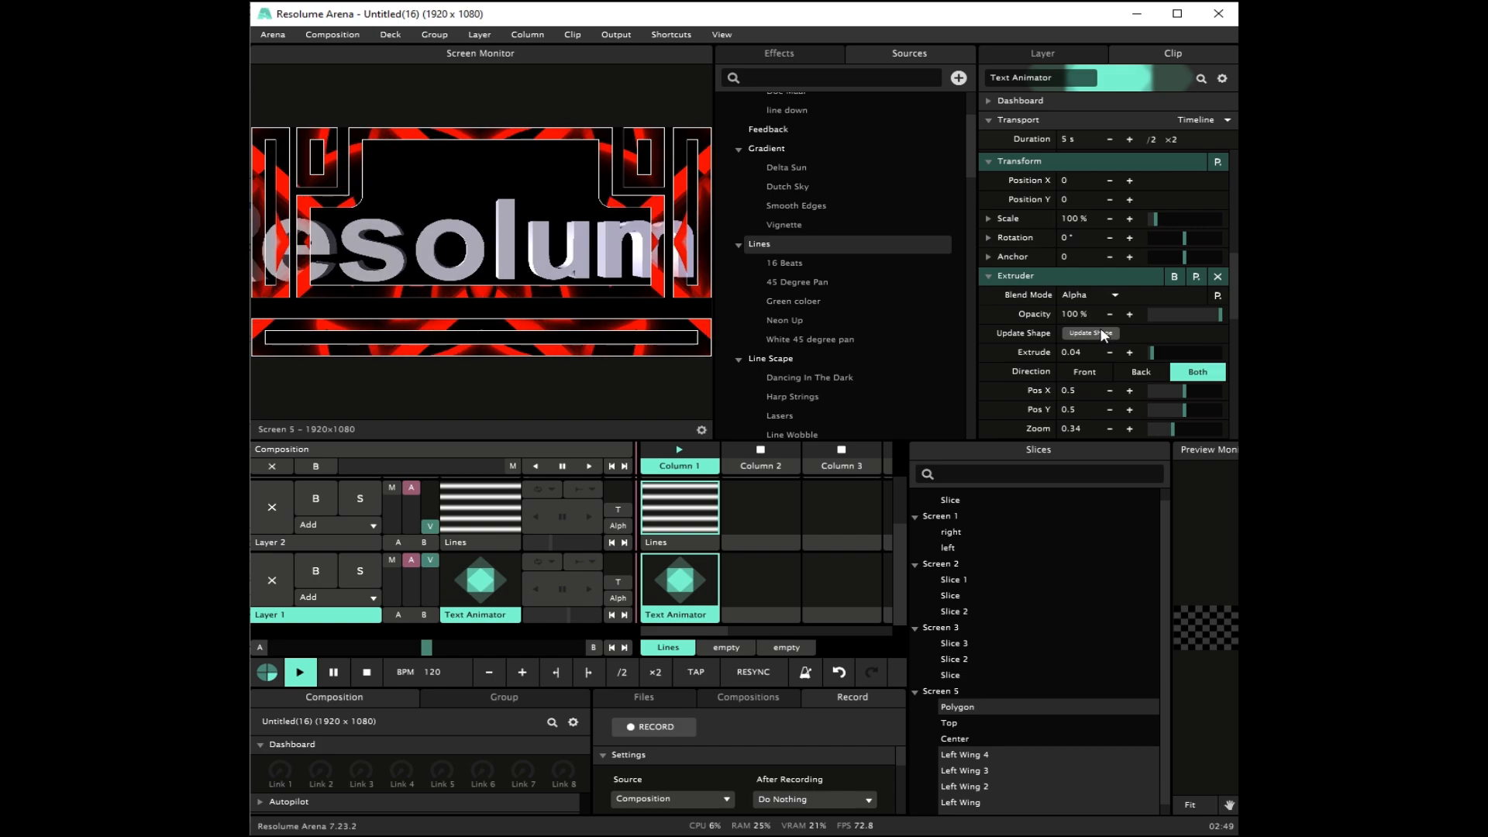
Step: Reduce the text size to about 1.67 and update the Extruder's shape again
scroll(1096, 318, "up", 5)
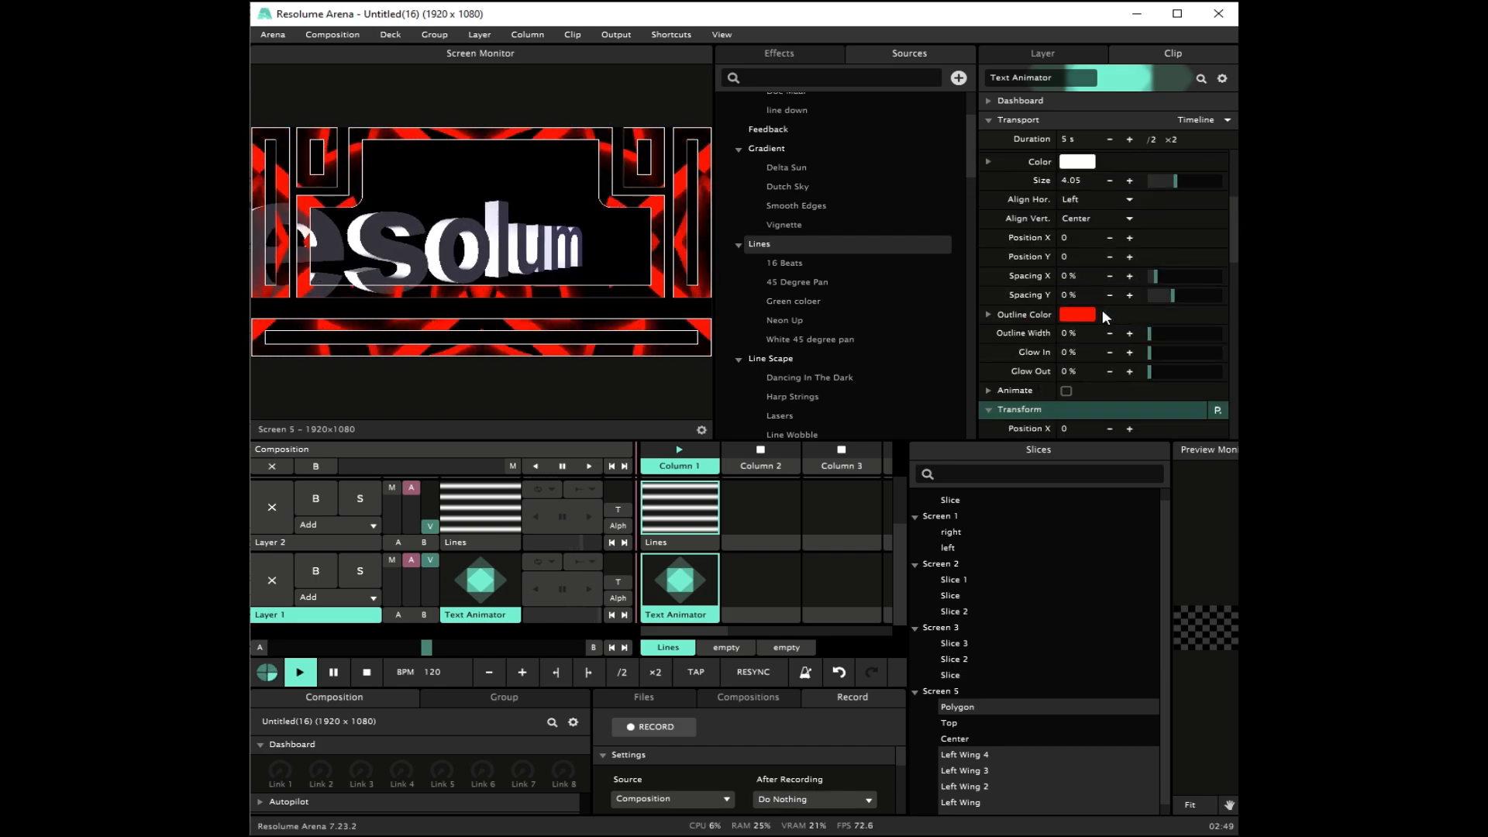
scroll(1116, 271, "up", 3)
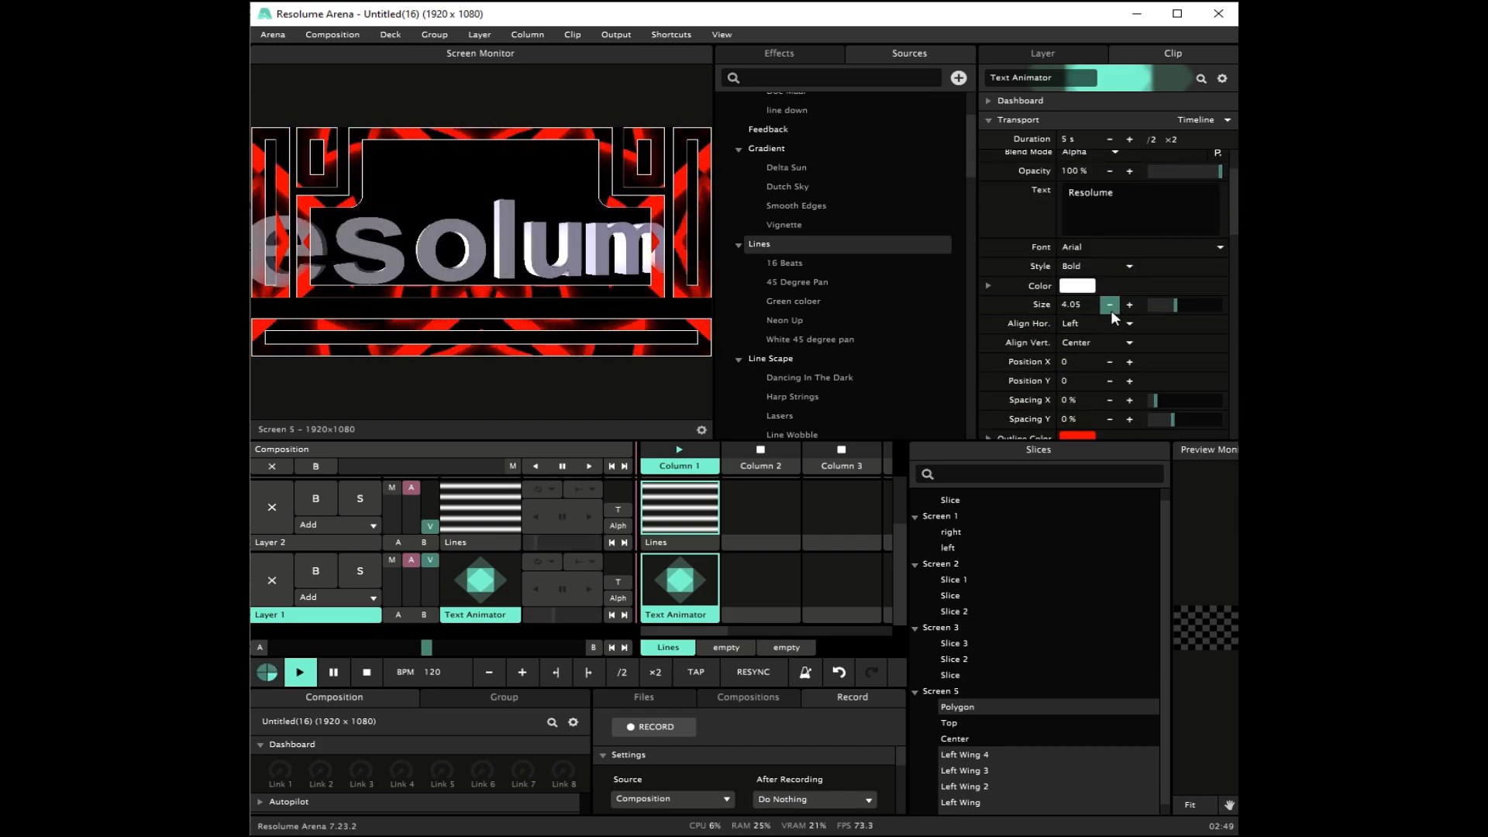
left_click_drag(1110, 307, 1058, 305)
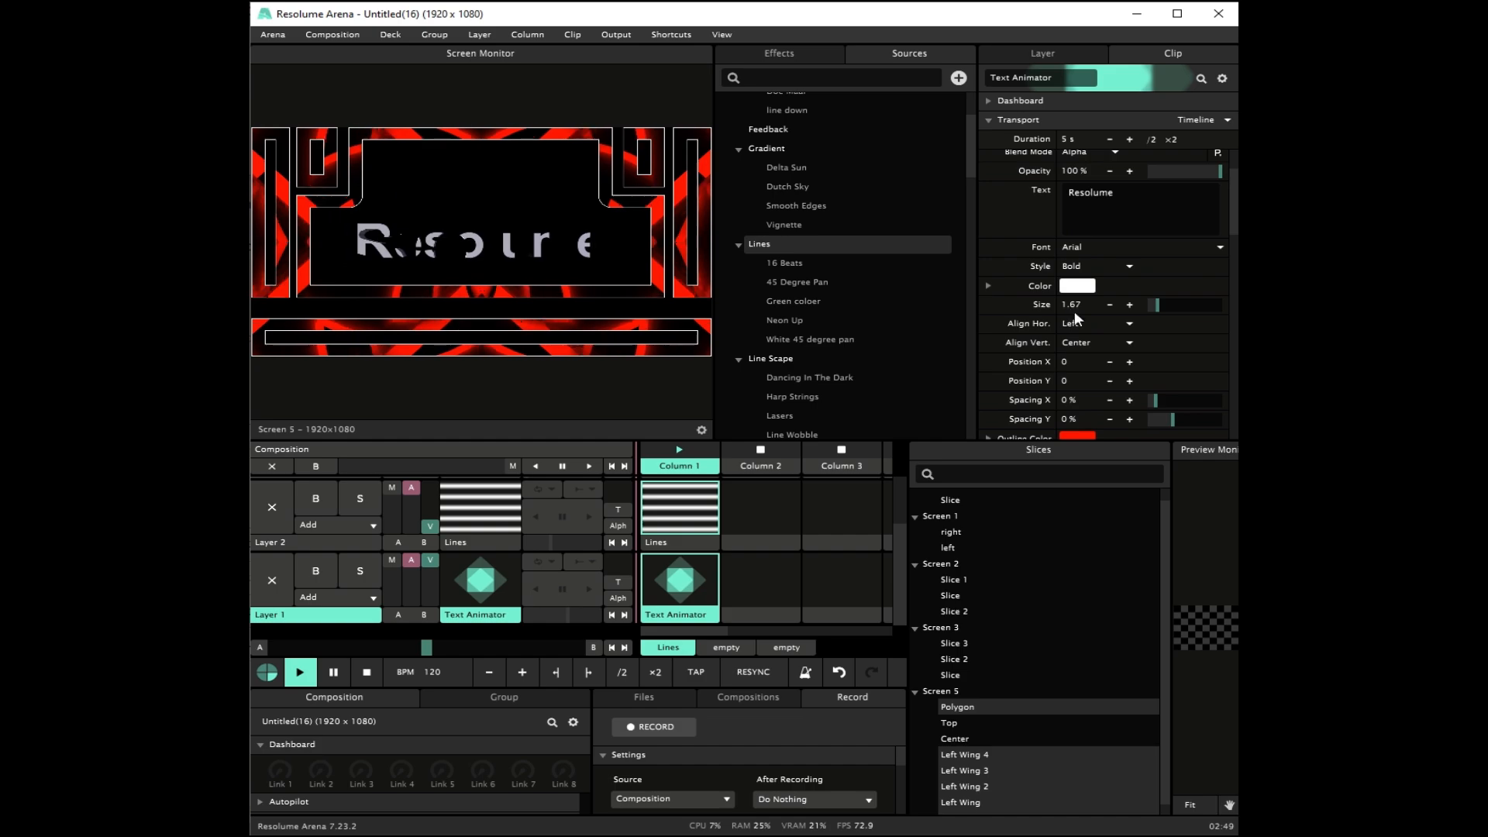
scroll(1075, 318, "down", 5)
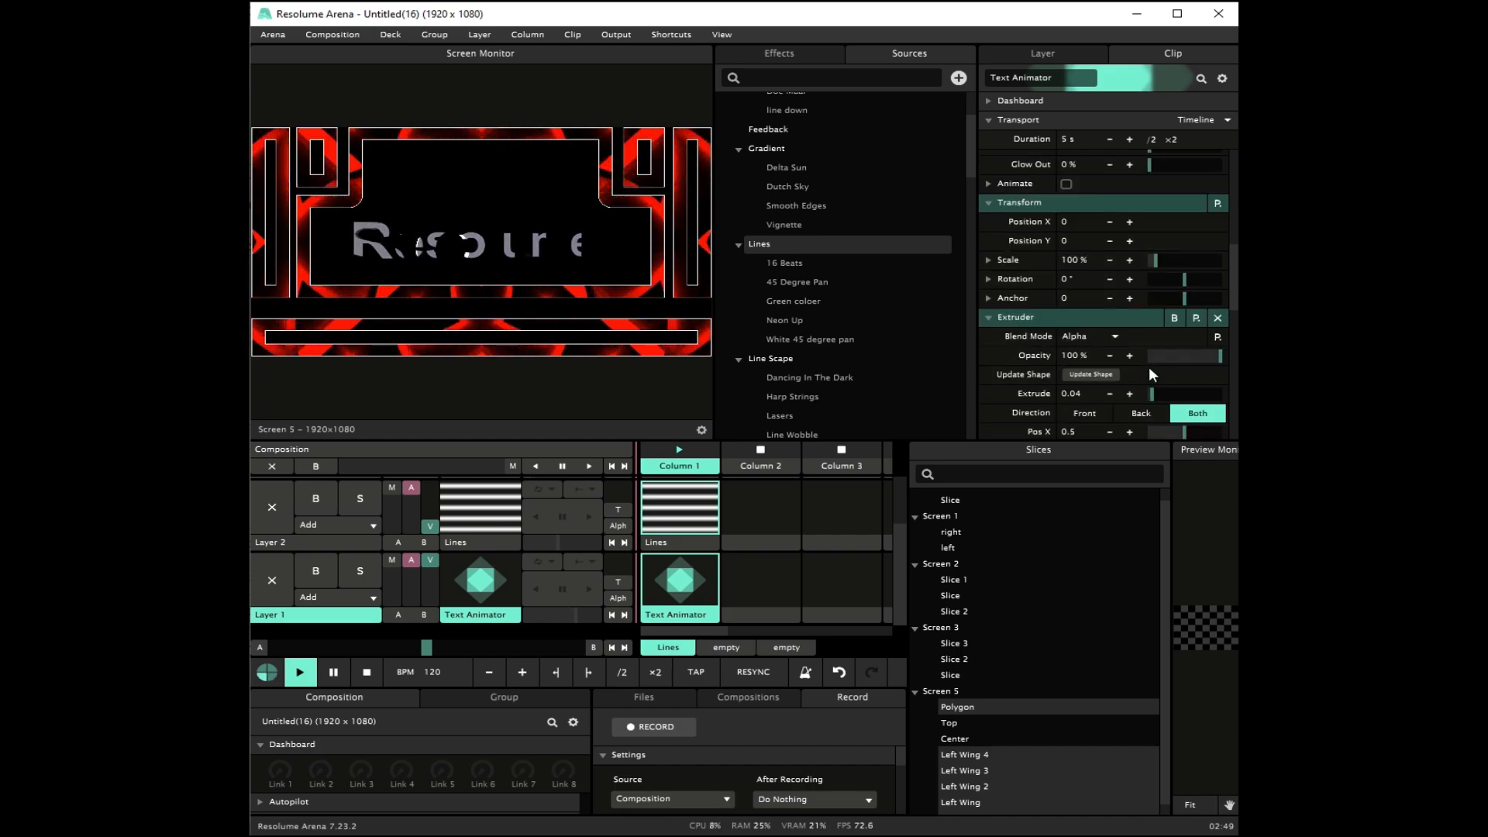
left_click(1099, 375)
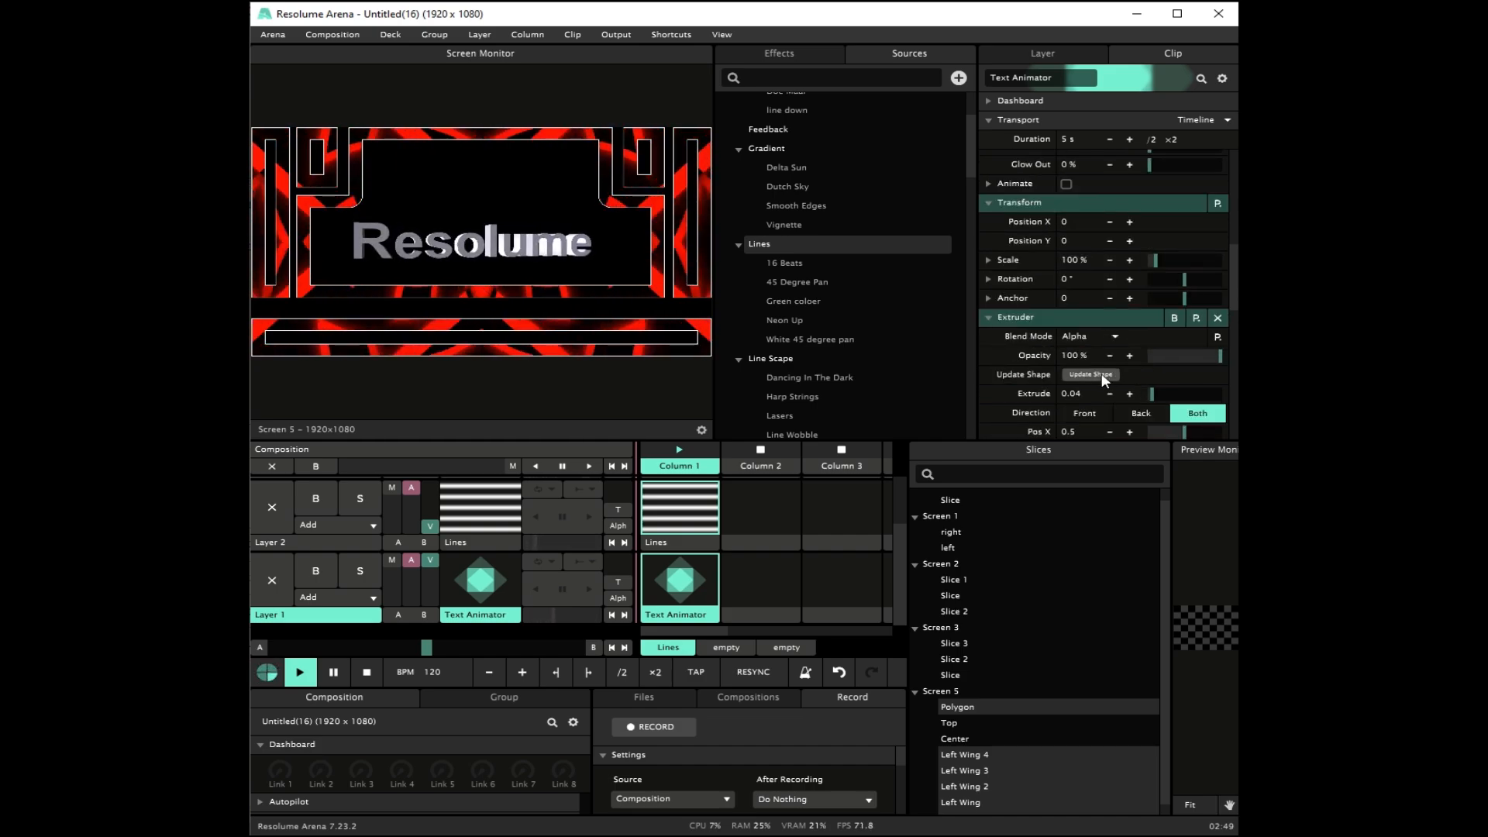